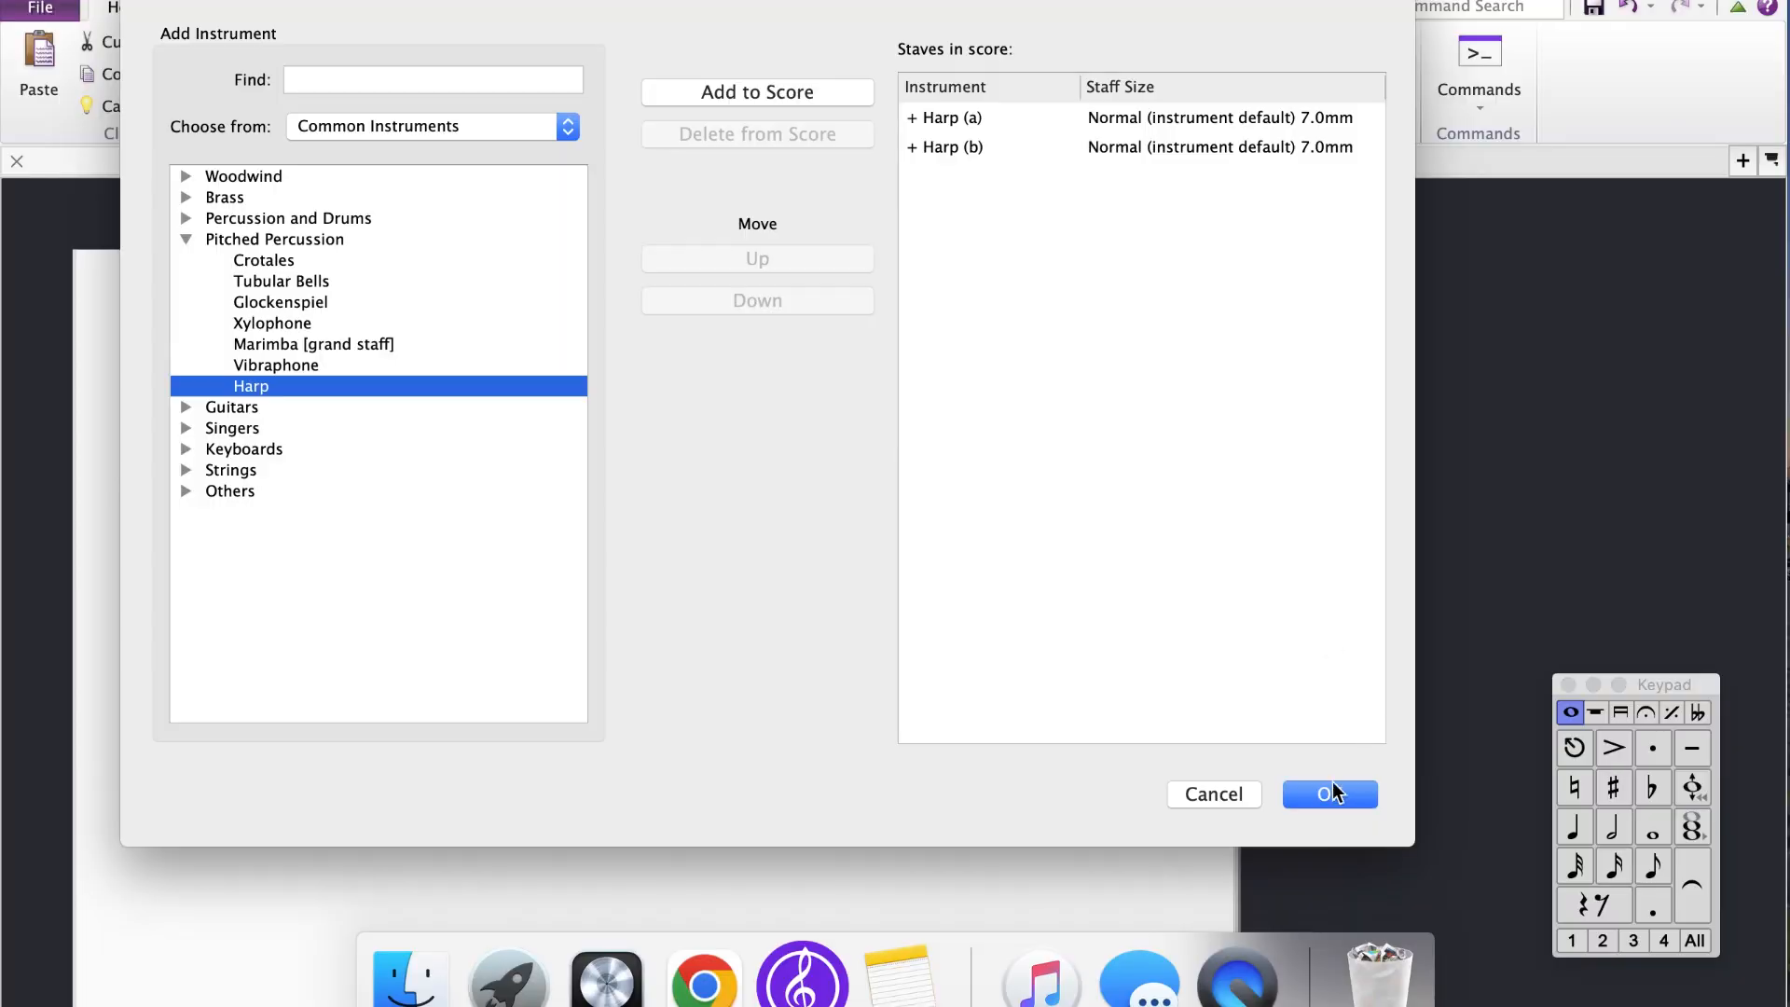
Confirm the Harp staves for the score and add the title "Flowers Intro/Verse/Chorus".
click(1331, 795)
right_click(873, 304)
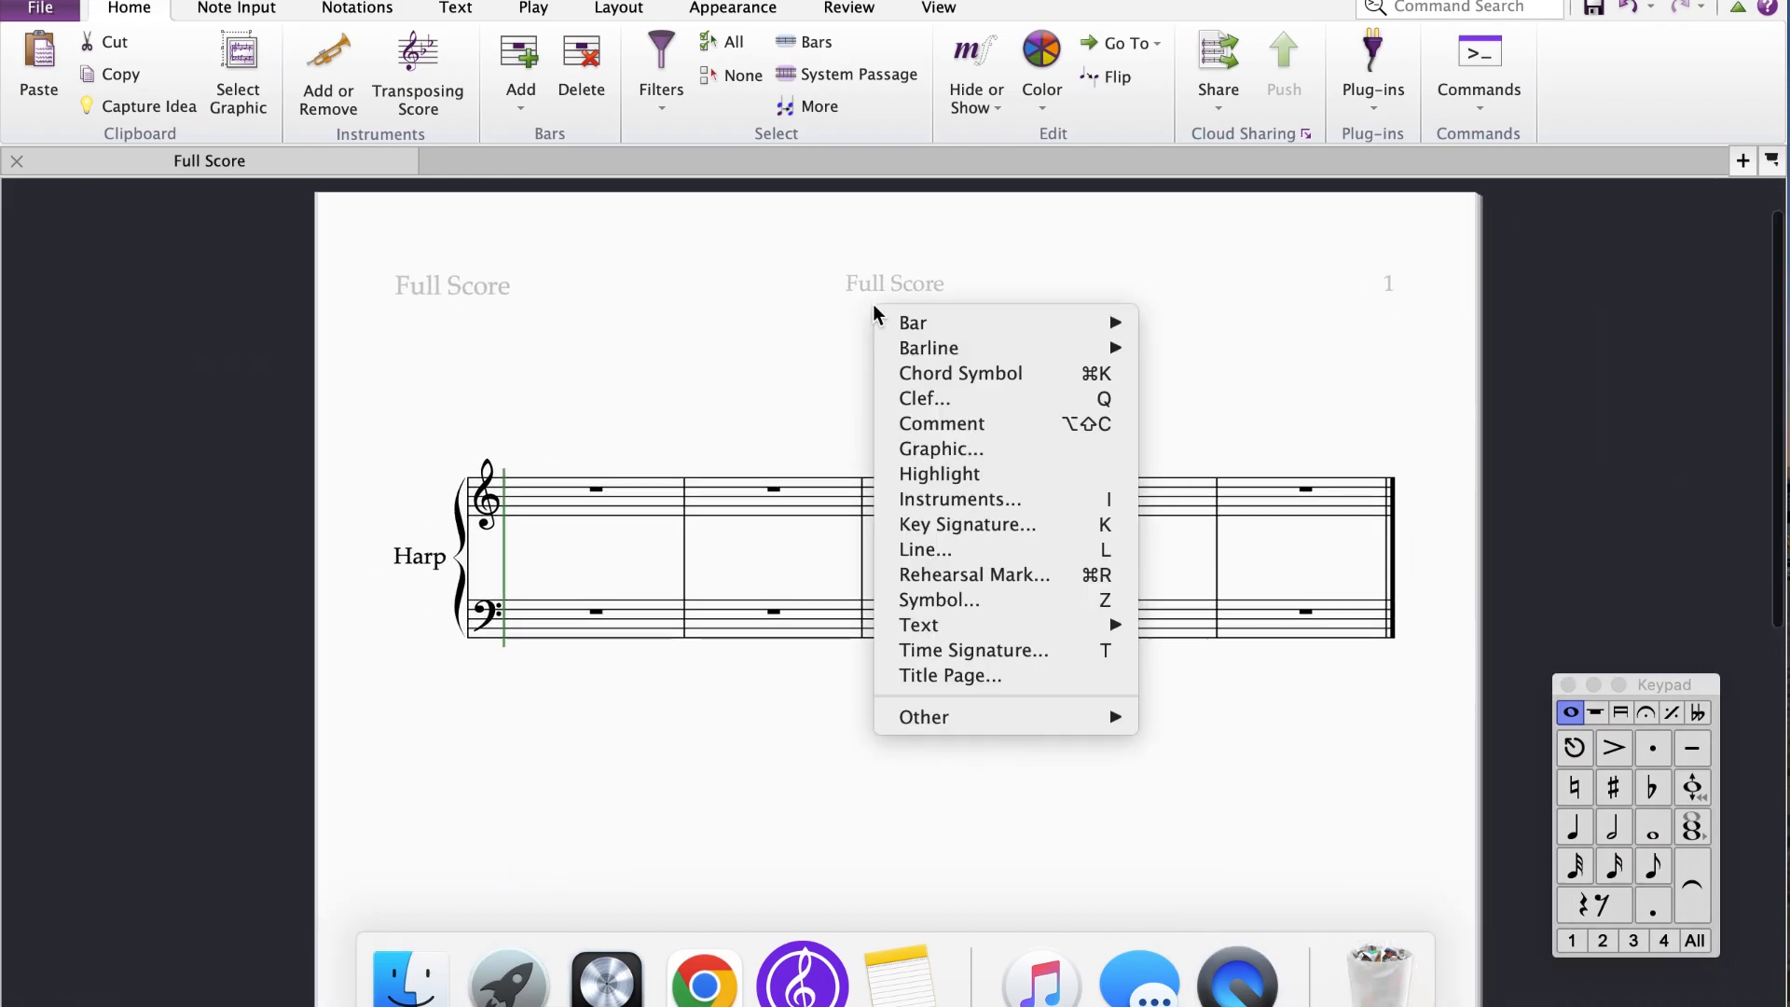
mouse_move(932, 624)
click(1236, 743)
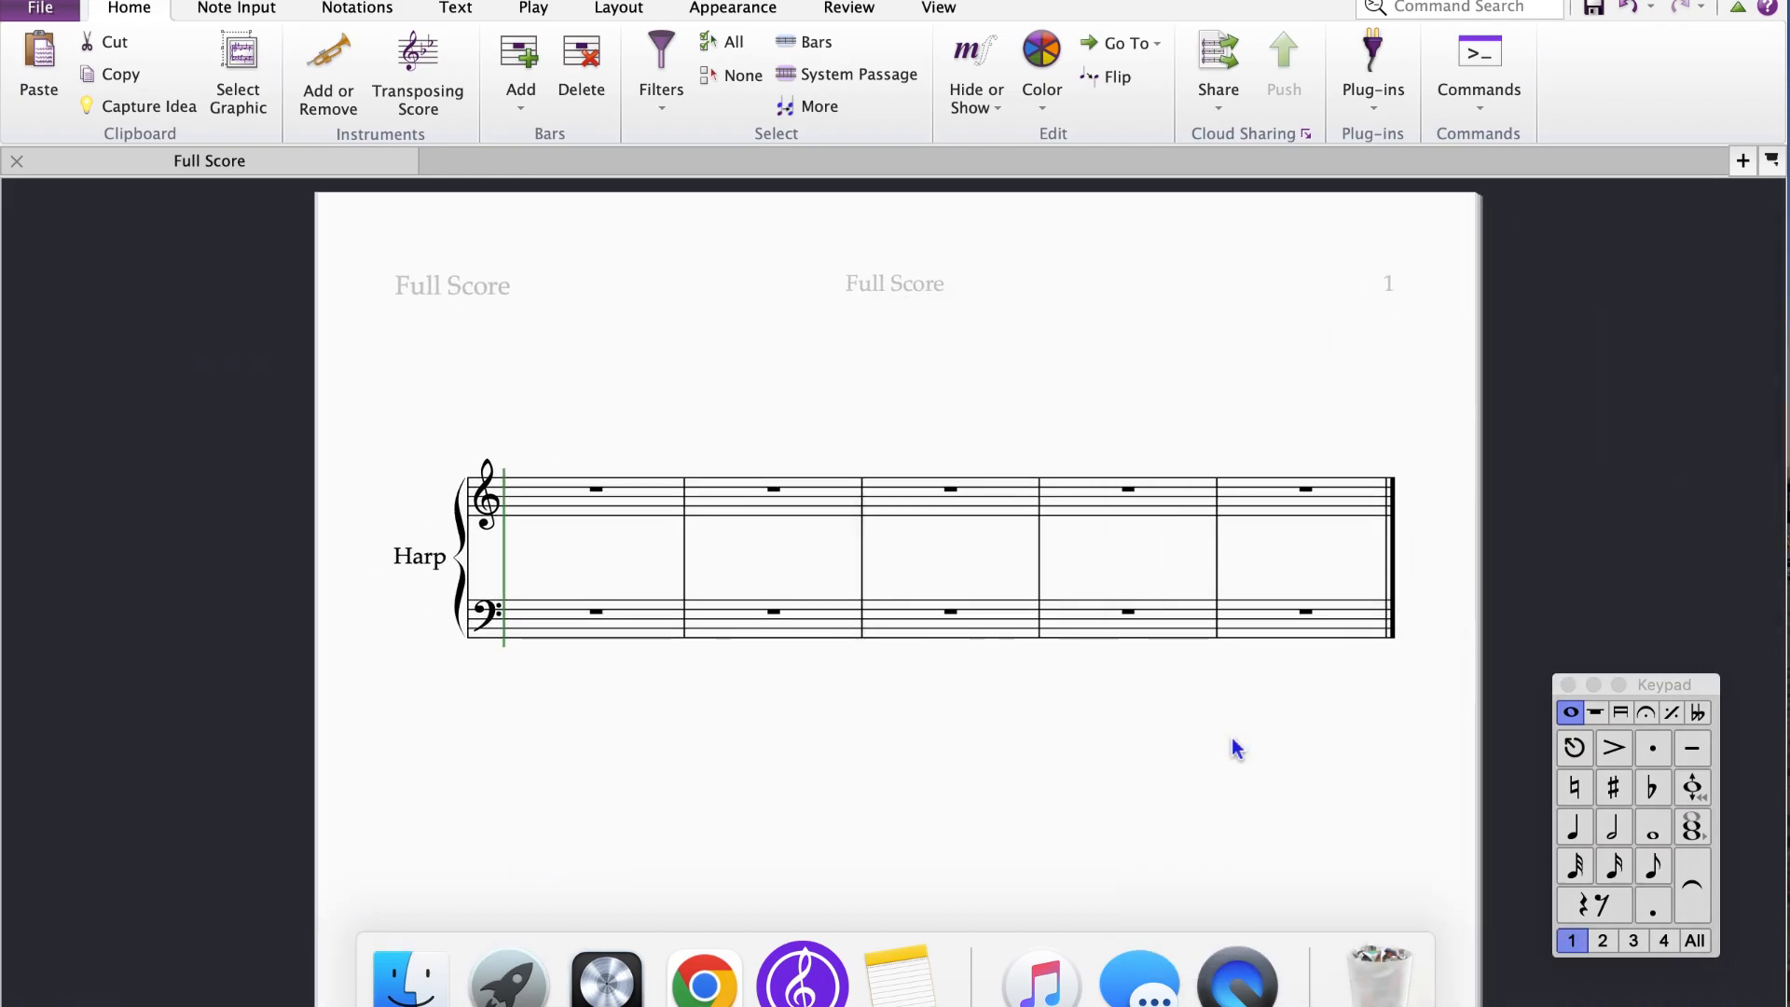
text(Flowers Intr)
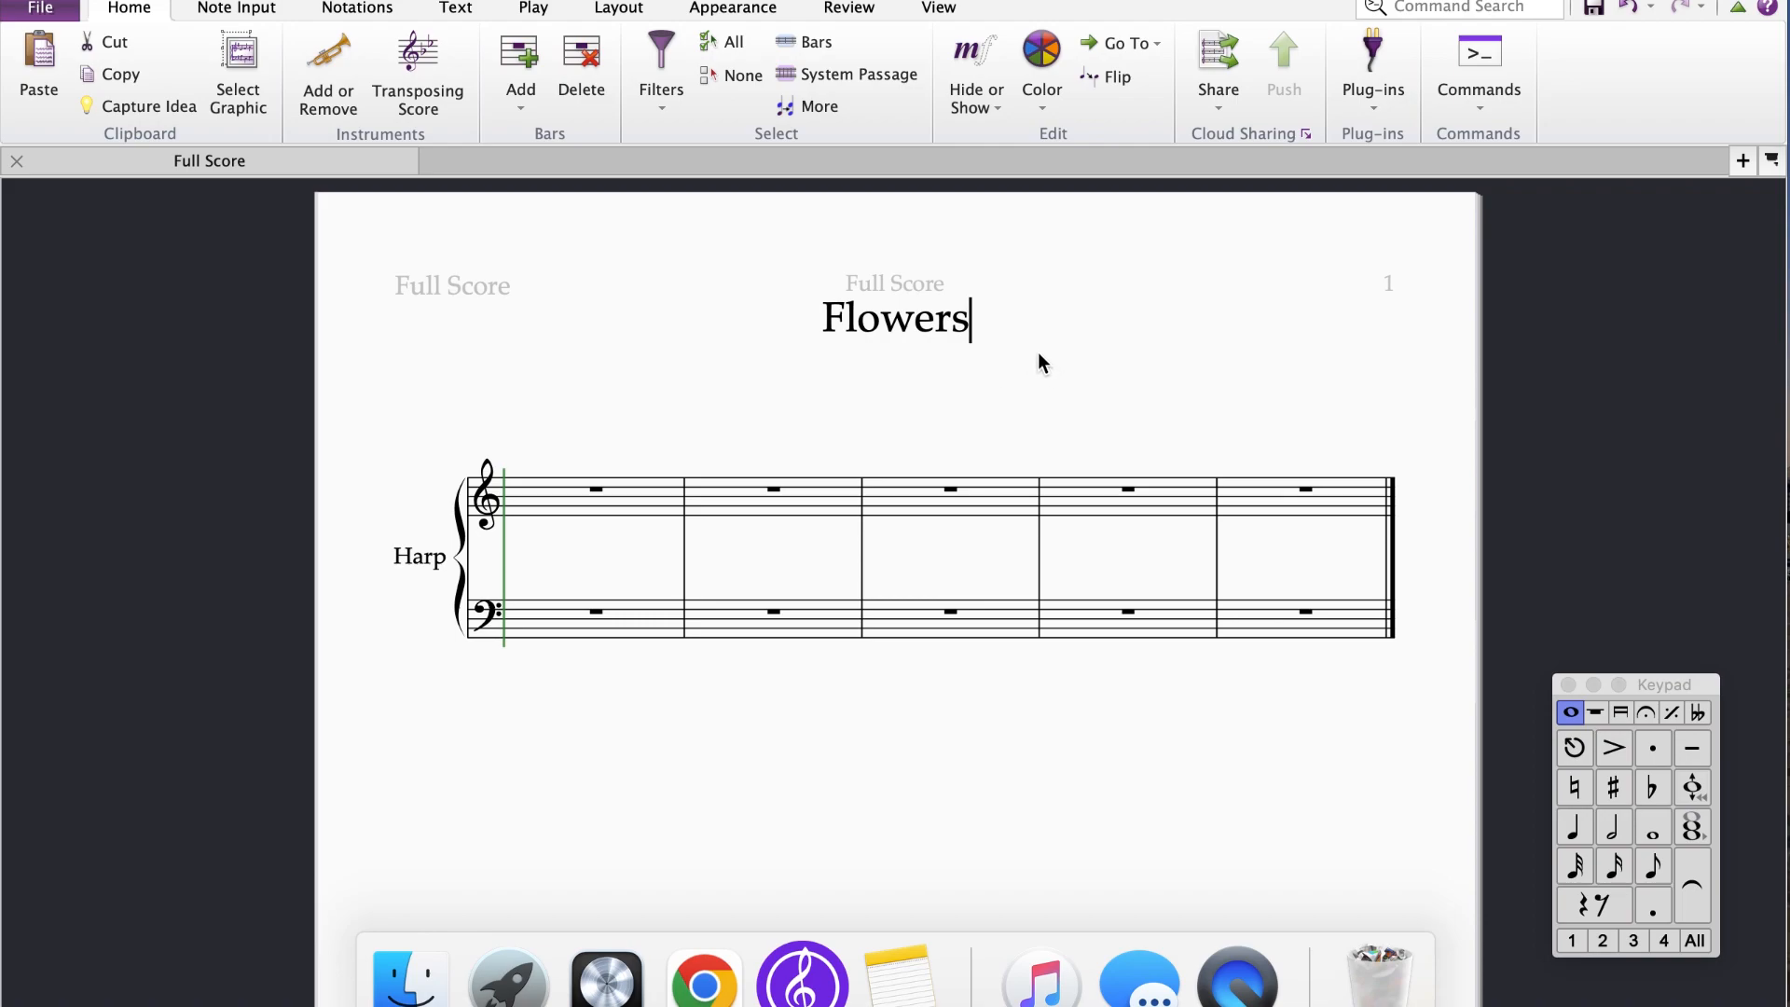
text(o/Ch)
key(BackSpace)
key(BackSpace)
text(Verse/Chorus)
click(1004, 413)
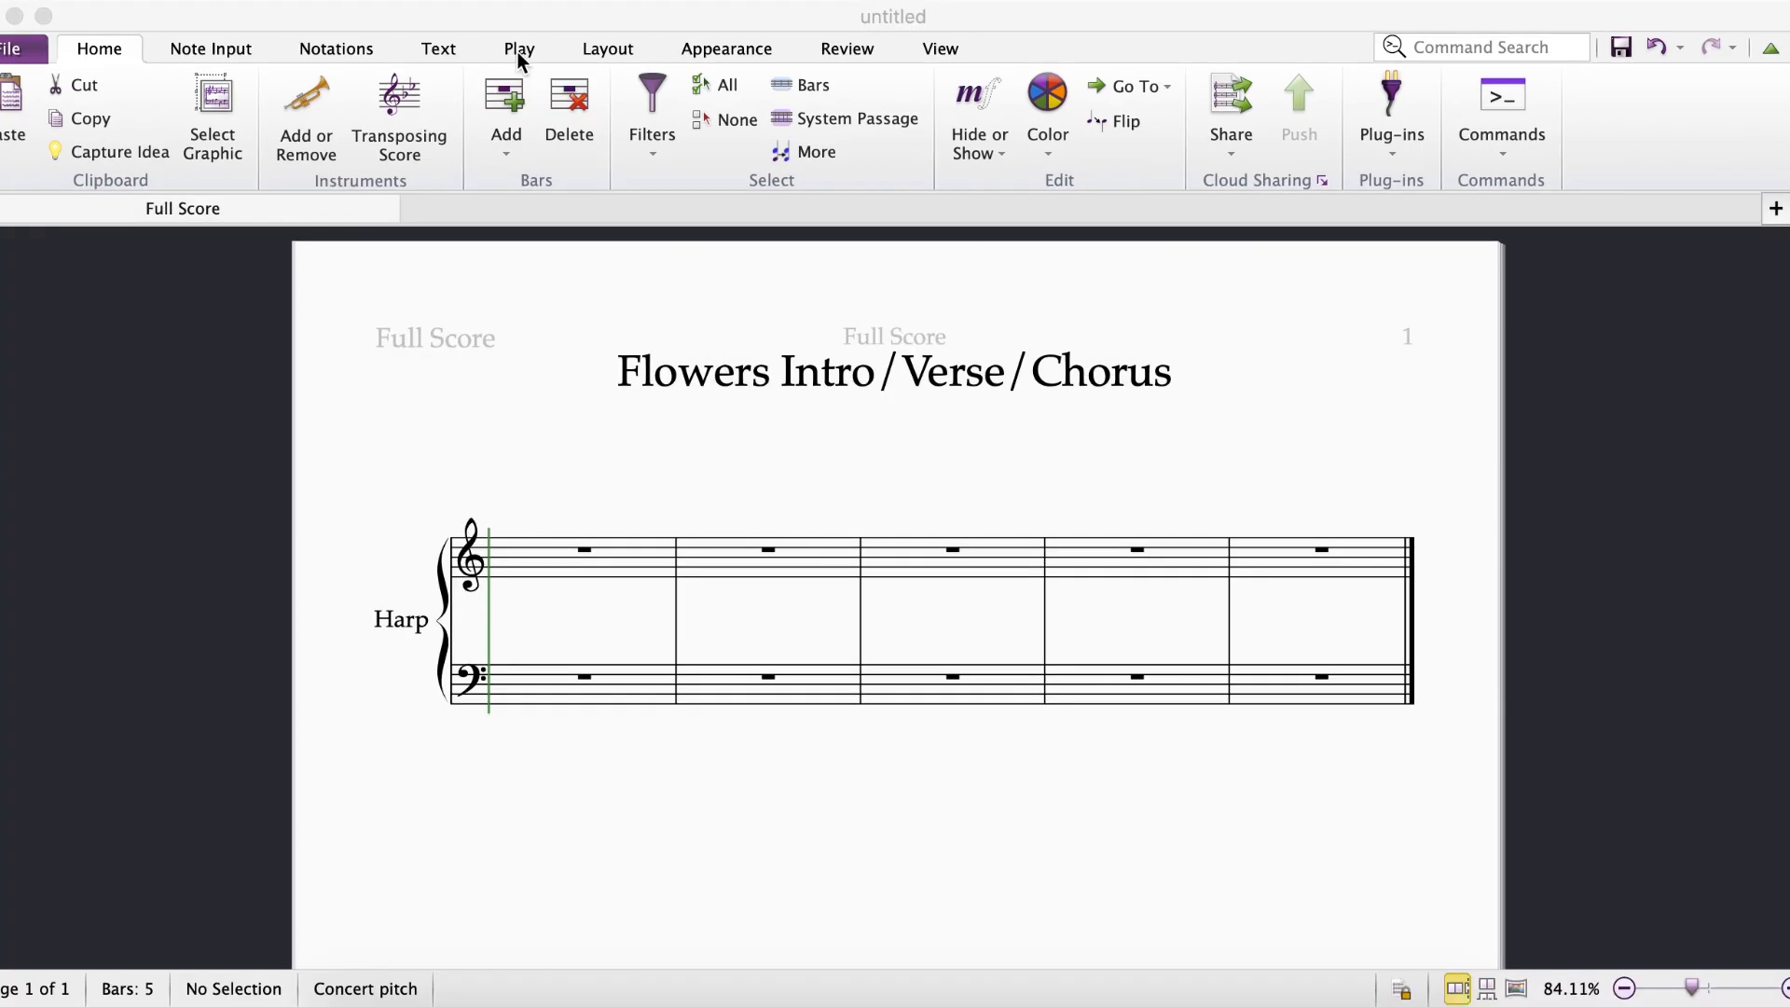
Move the floating Keypad to the empty area beside the score page.
click(462, 7)
click(129, 8)
drag(1660, 685, 1629, 496)
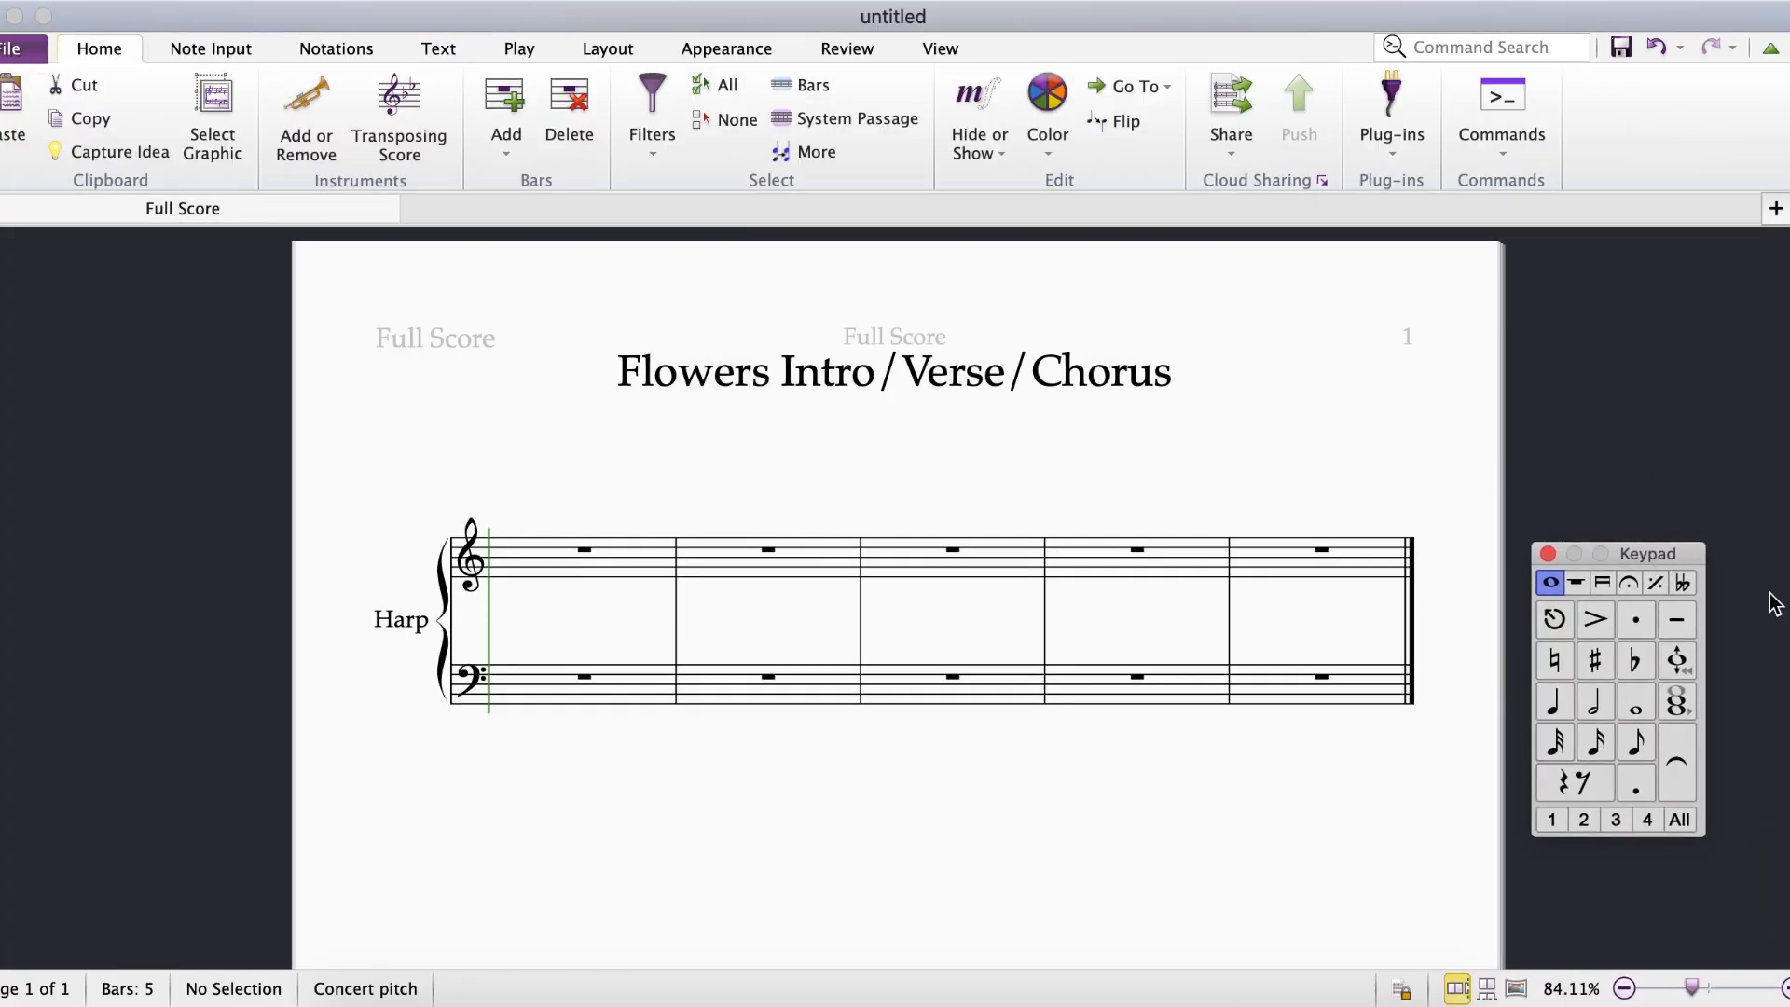
click(365, 57)
click(86, 110)
click(431, 442)
key(super+z)
Apply a three-sharp key signature to both harp staves from the first bar.
click(618, 561)
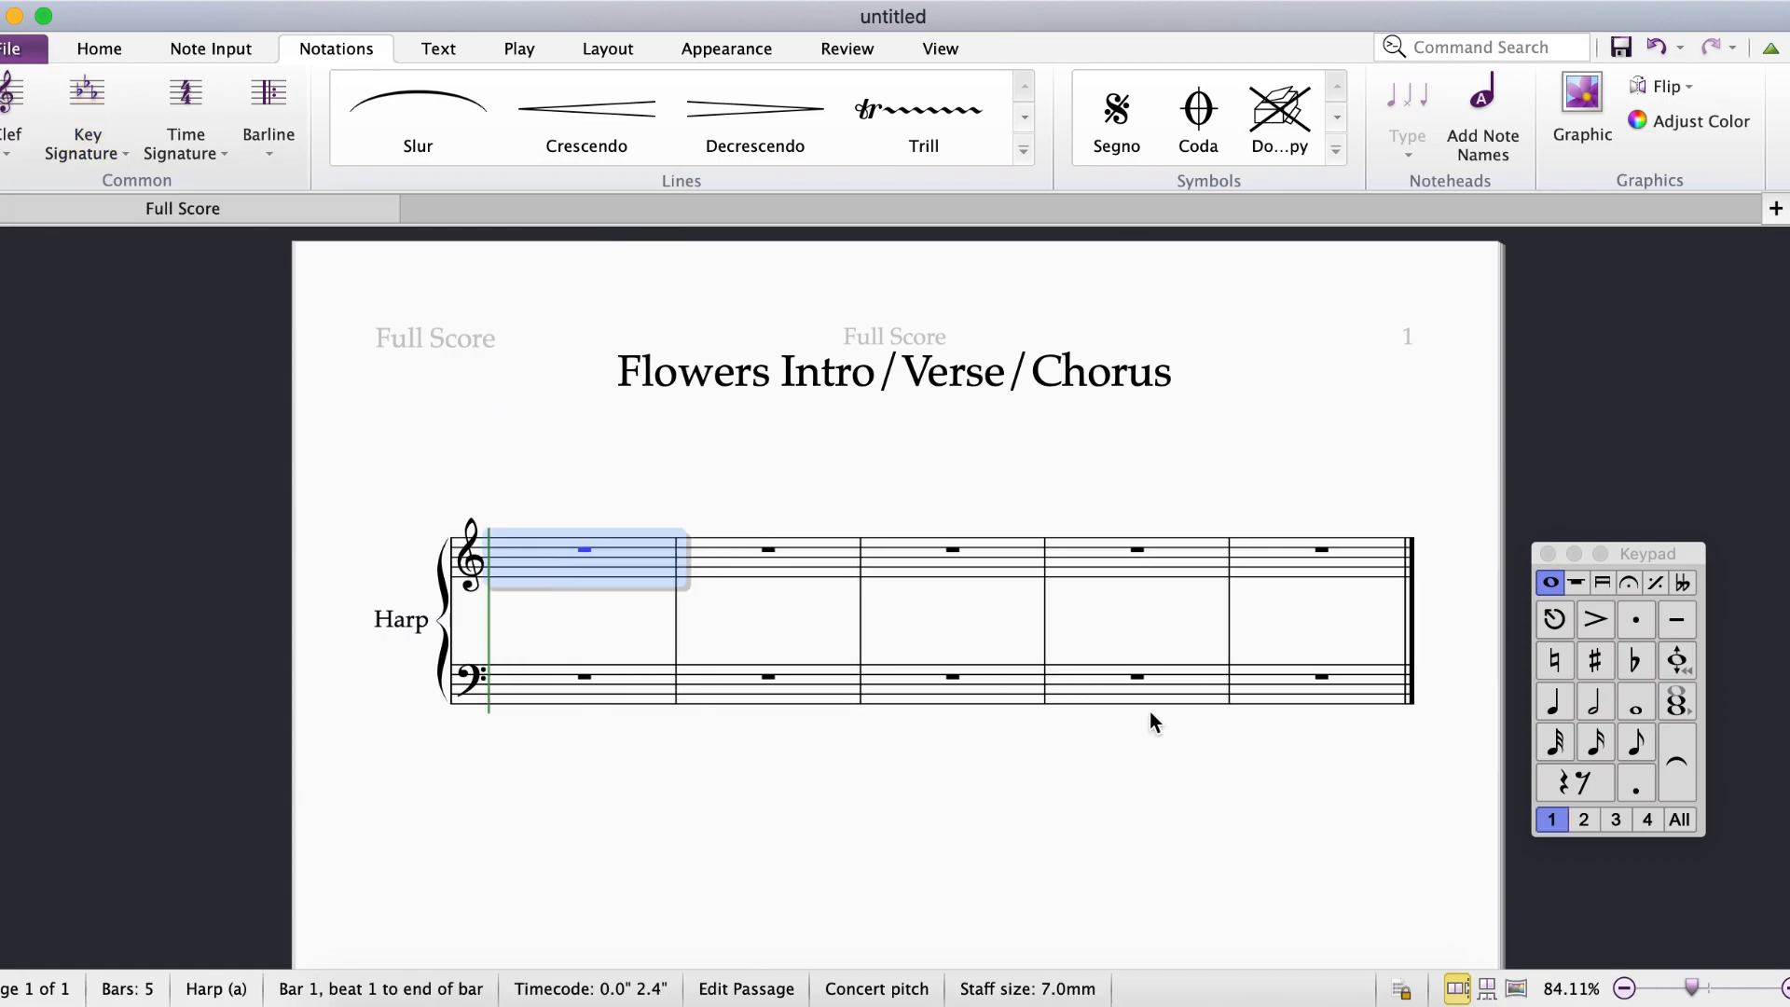
shift+click(1324, 688)
click(88, 116)
click(472, 433)
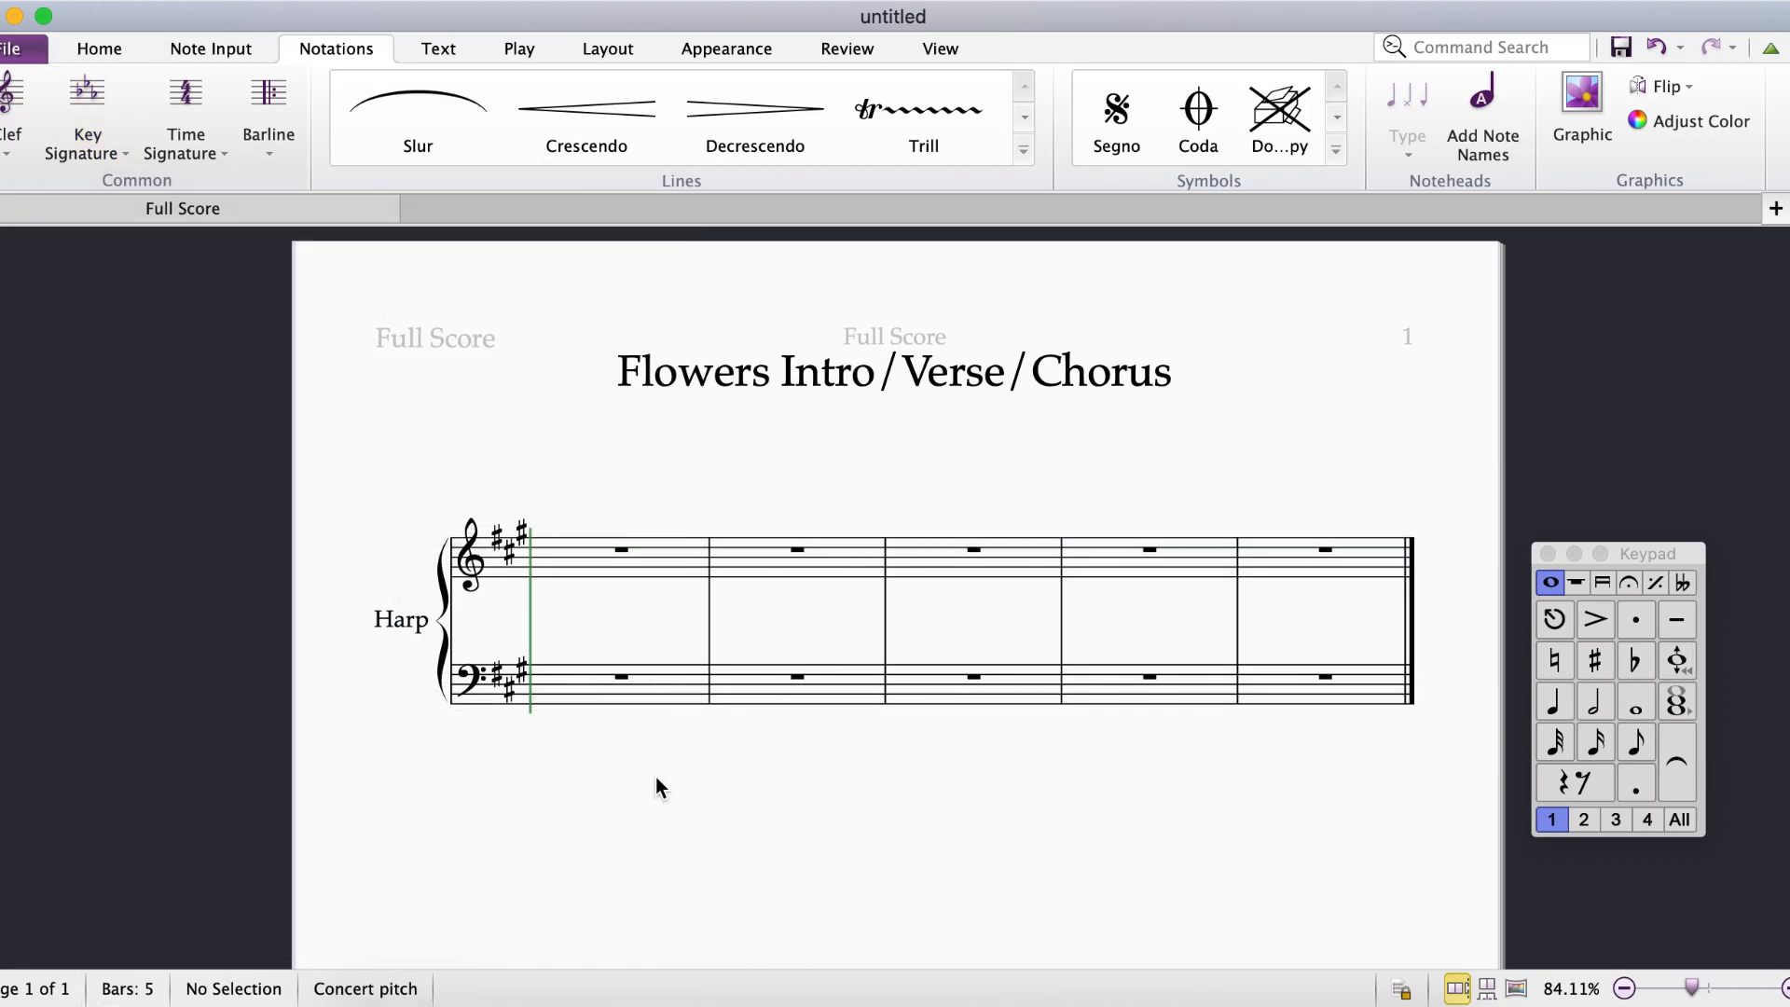
Add a 4/4 time signature at the start of the harp score.
click(584, 695)
key(super+a)
click(186, 121)
click(352, 279)
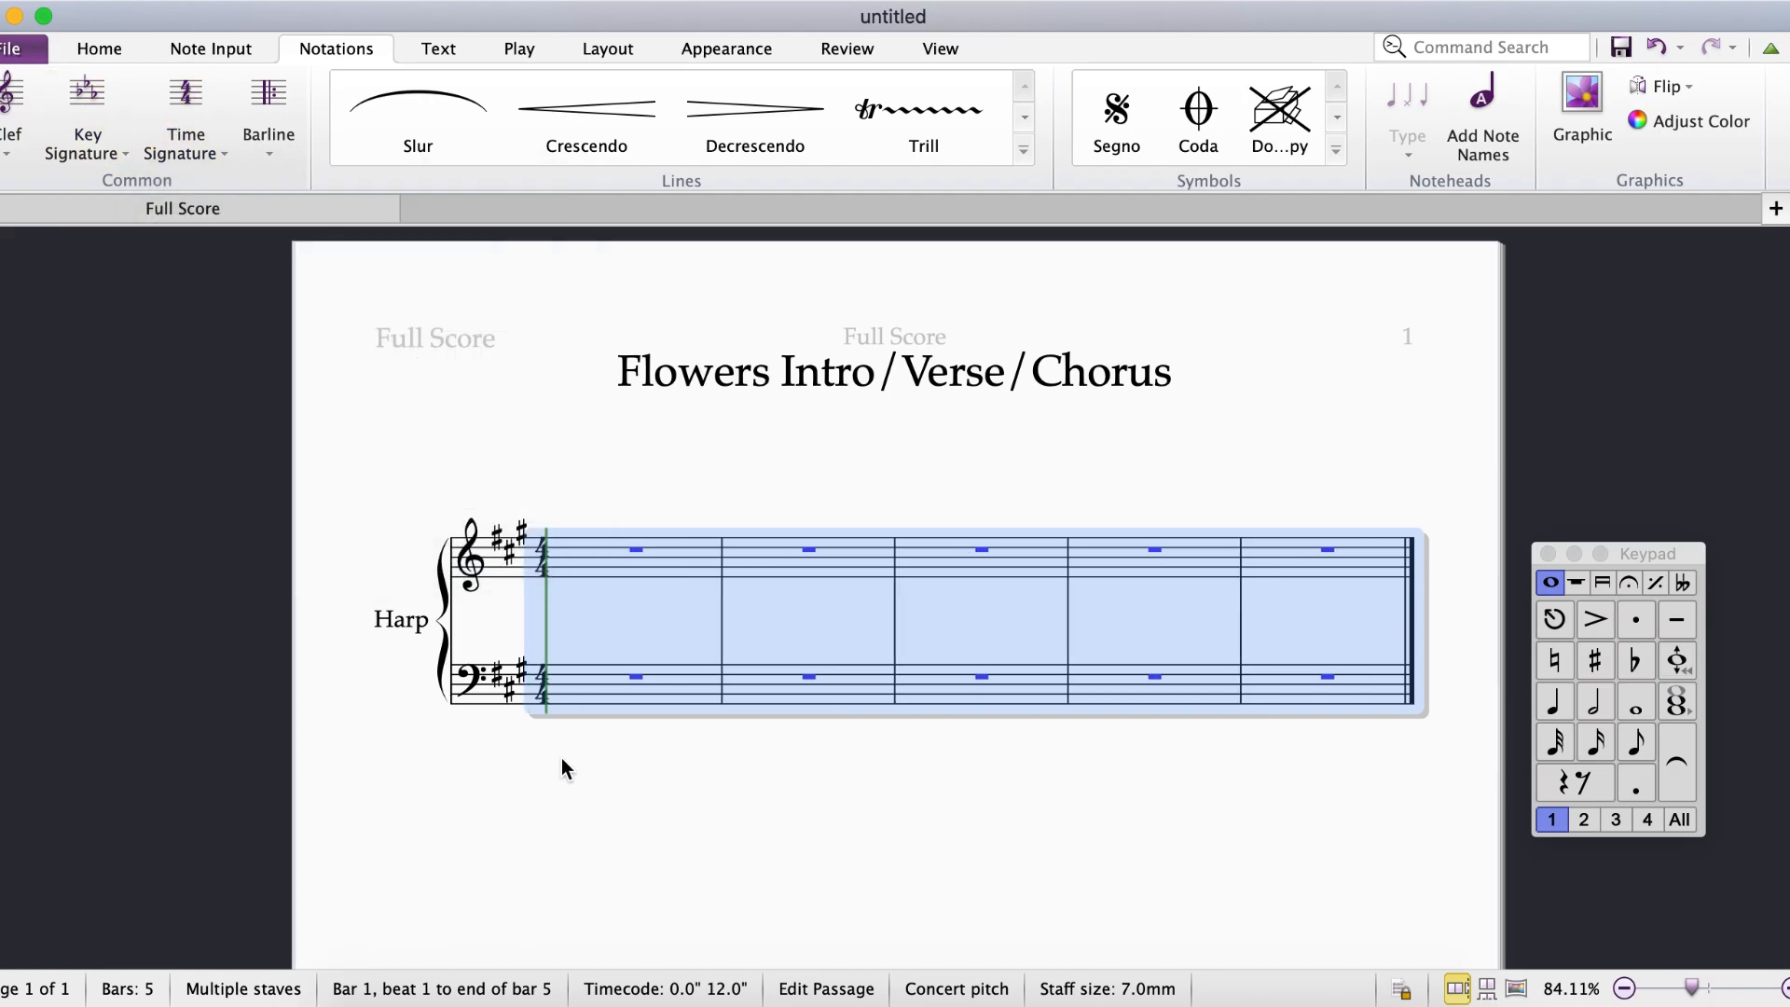
Enter quarter notes in the harp's bass staff: four Cs in bar 1, four Es in bar 2, and eight As across bars 3 and 4.
click(99, 49)
click(576, 686)
click(1551, 701)
key(c)
key(c)
key(c)
key(c)
key(e)
key(e)
key(e)
key(e)
key(a)
key(a)
key(a)
key(a)
key(a)
key(a)
key(a)
key(a)
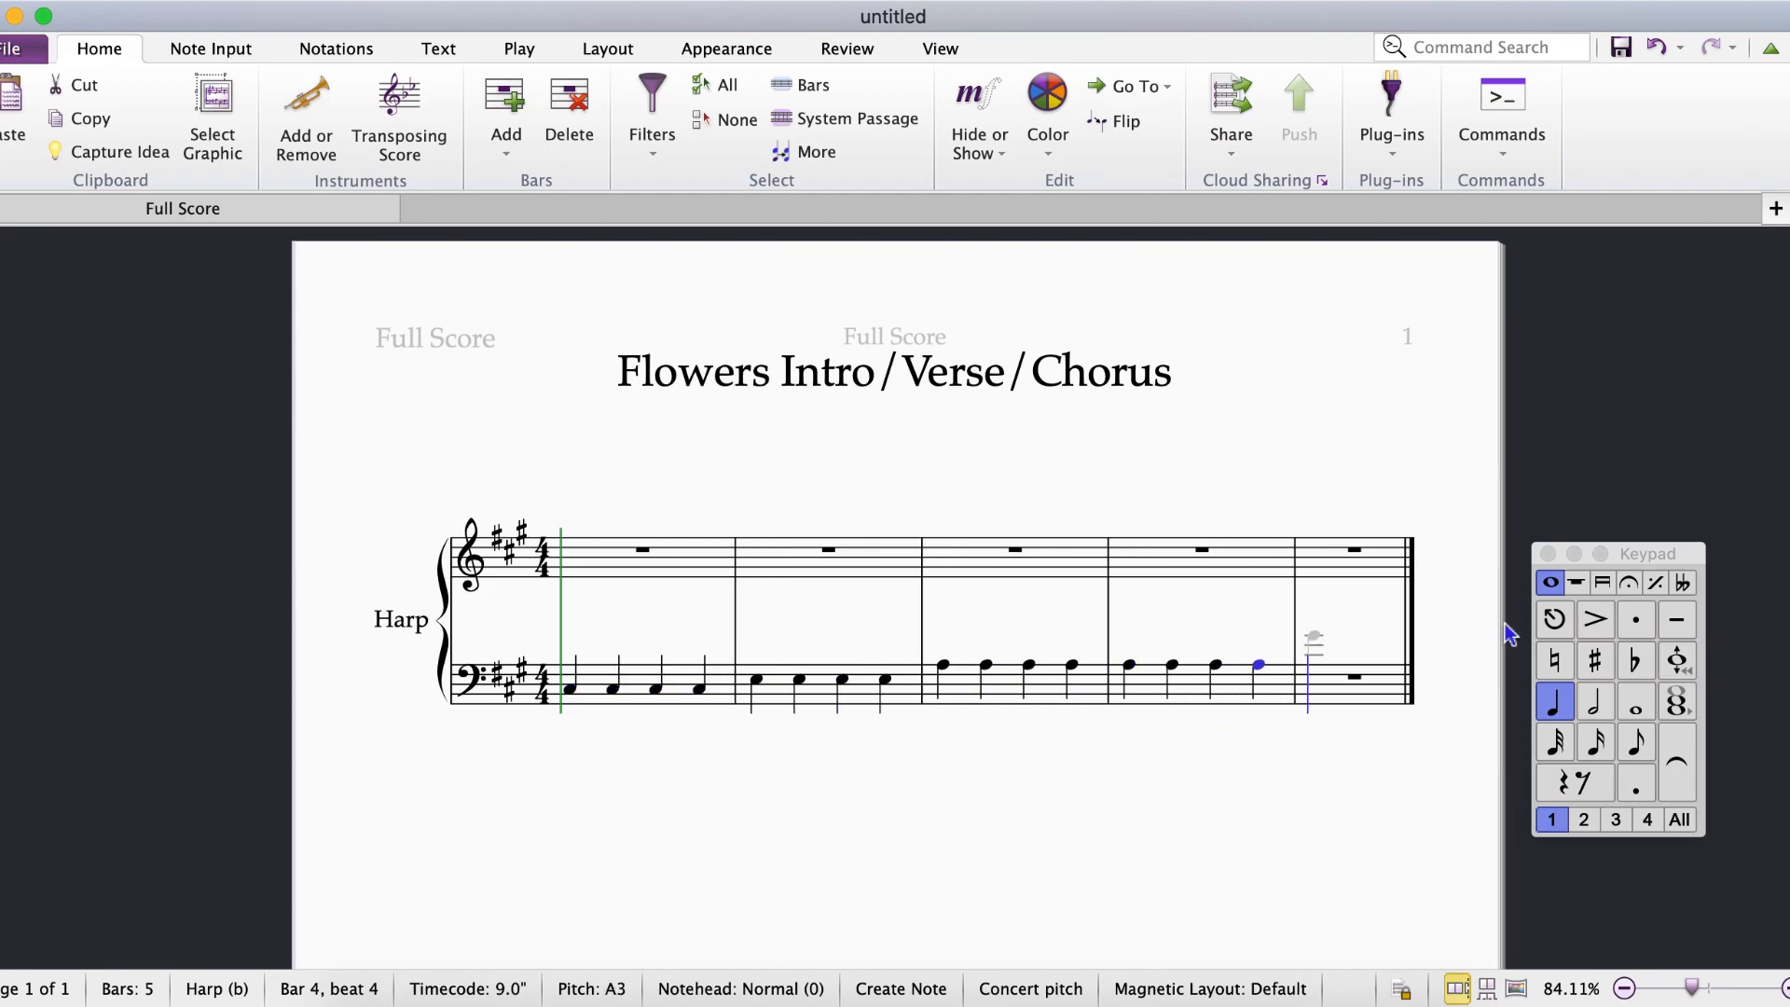
key(Escape)
Start bar 1 of the harp's treble staff with an eighth rest followed by quarter notes E, D, E and B.
click(641, 549)
key(Escape)
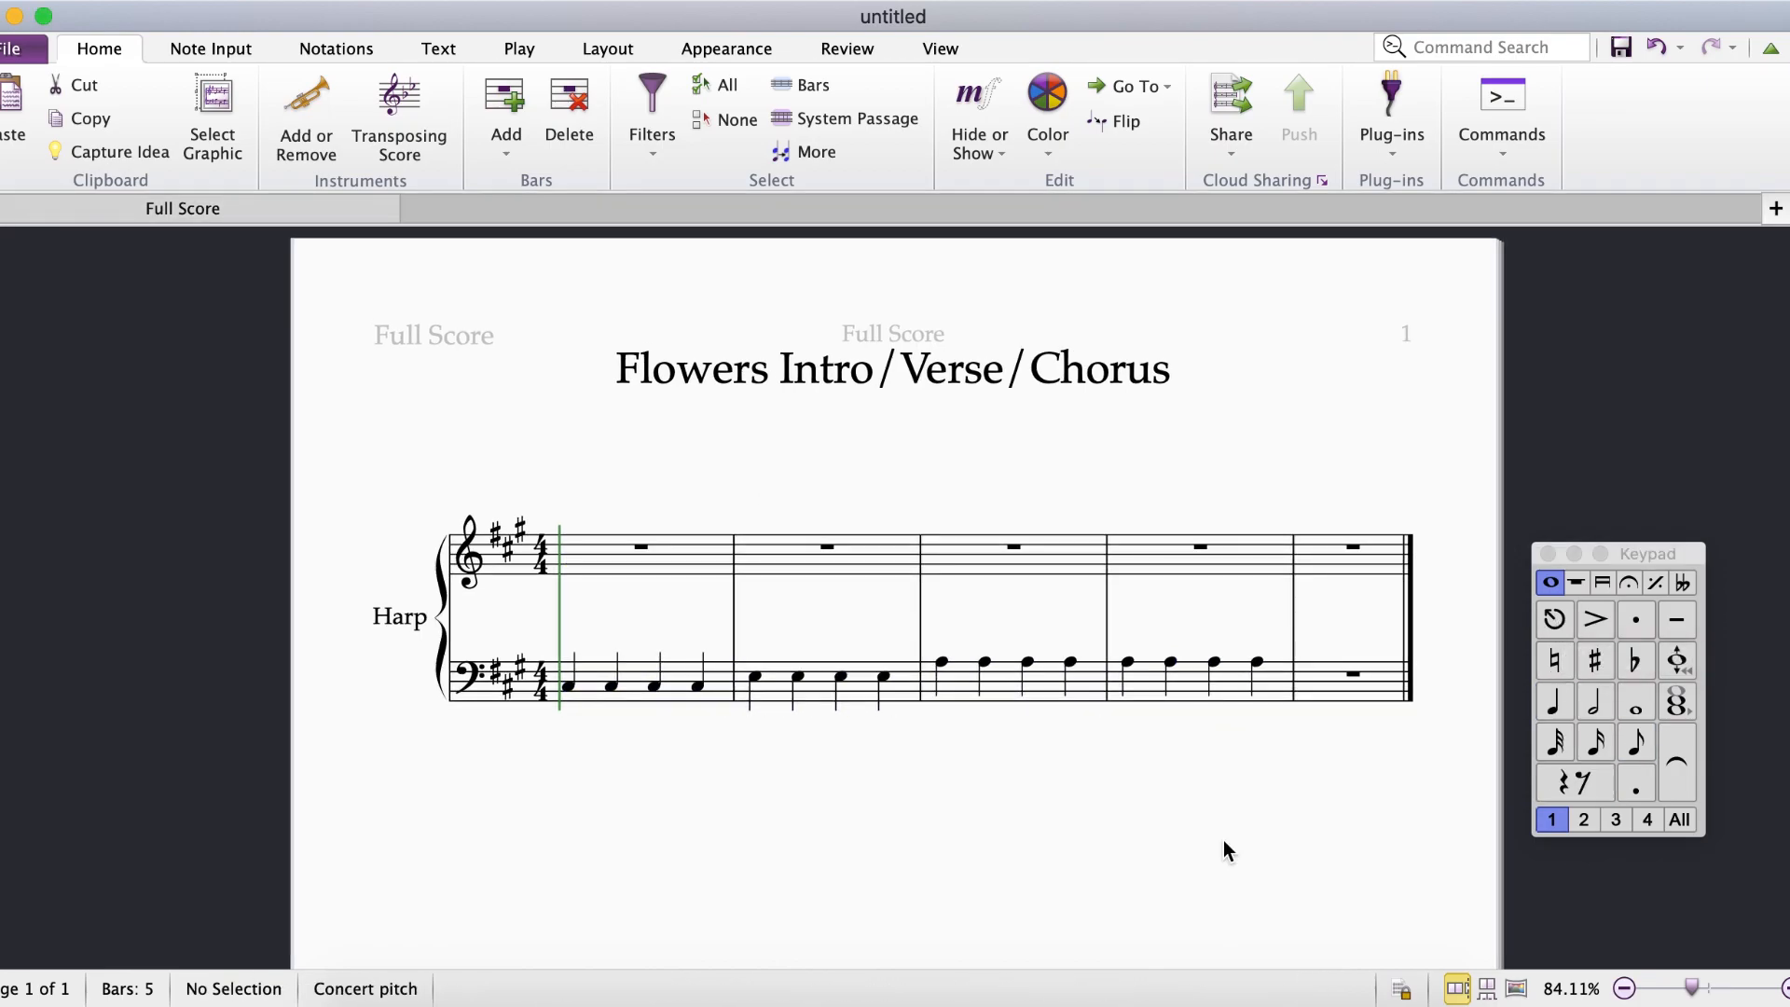
click(582, 563)
key(3)
click(599, 556)
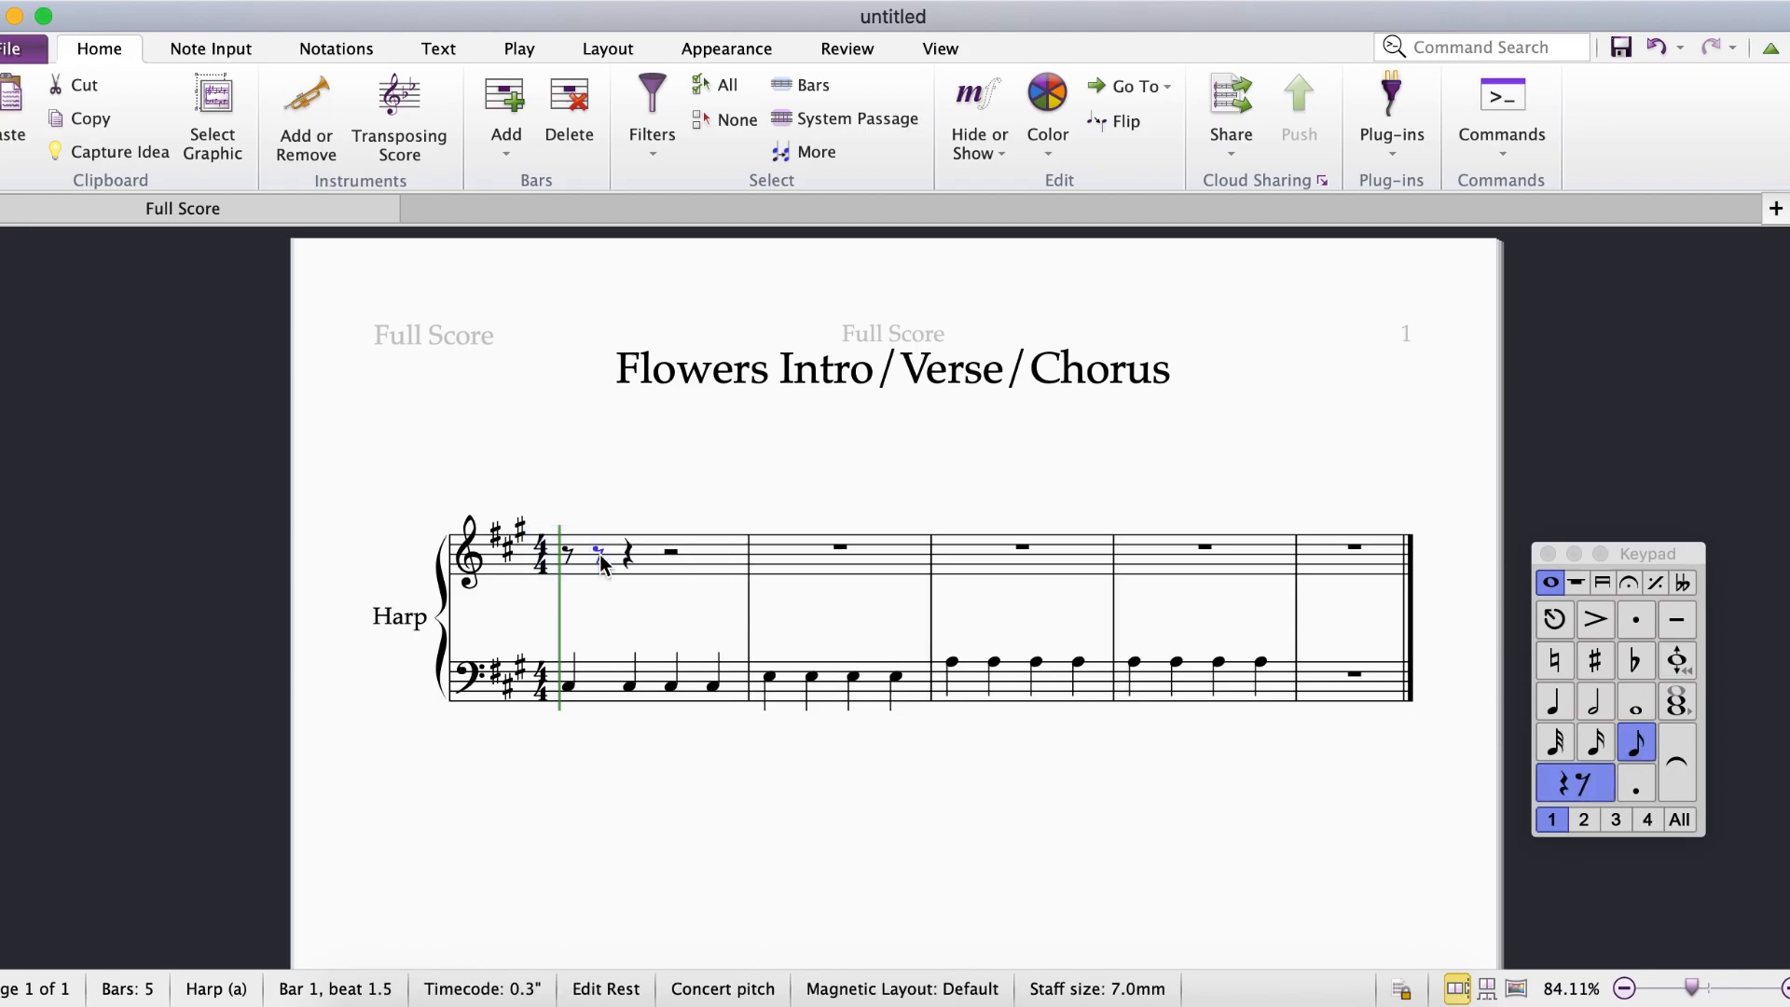
click(1553, 701)
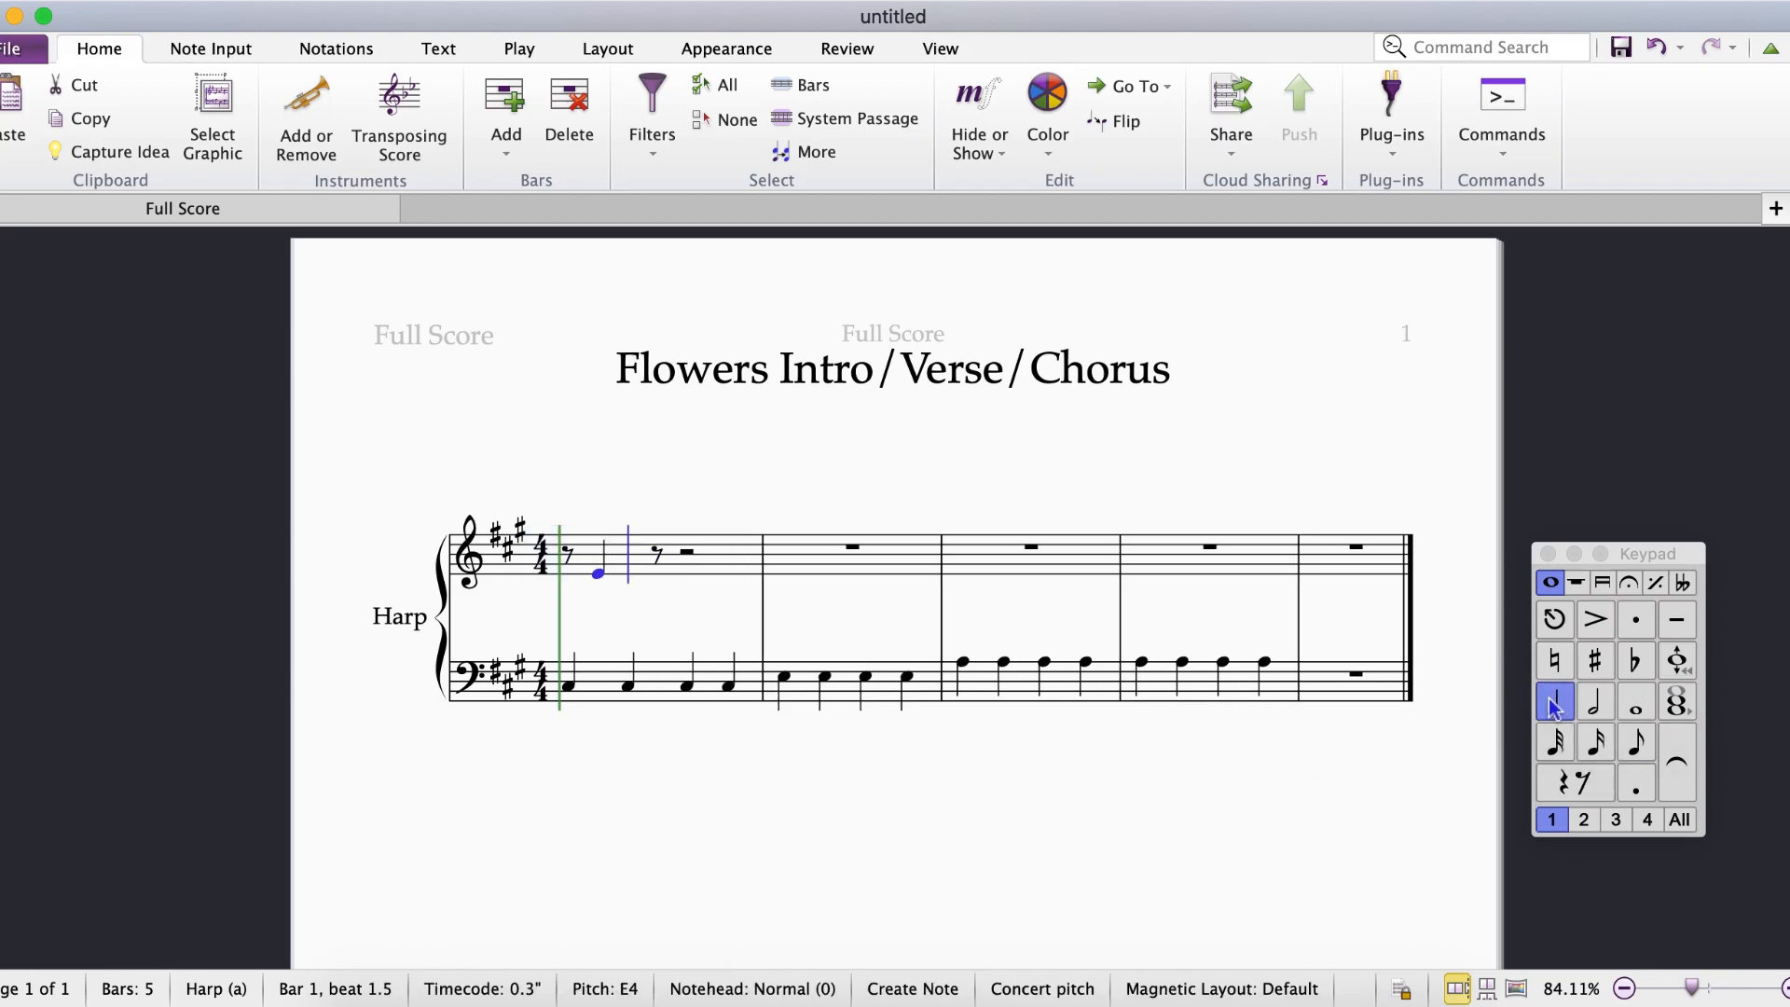
key(d)
key(e)
key(b)
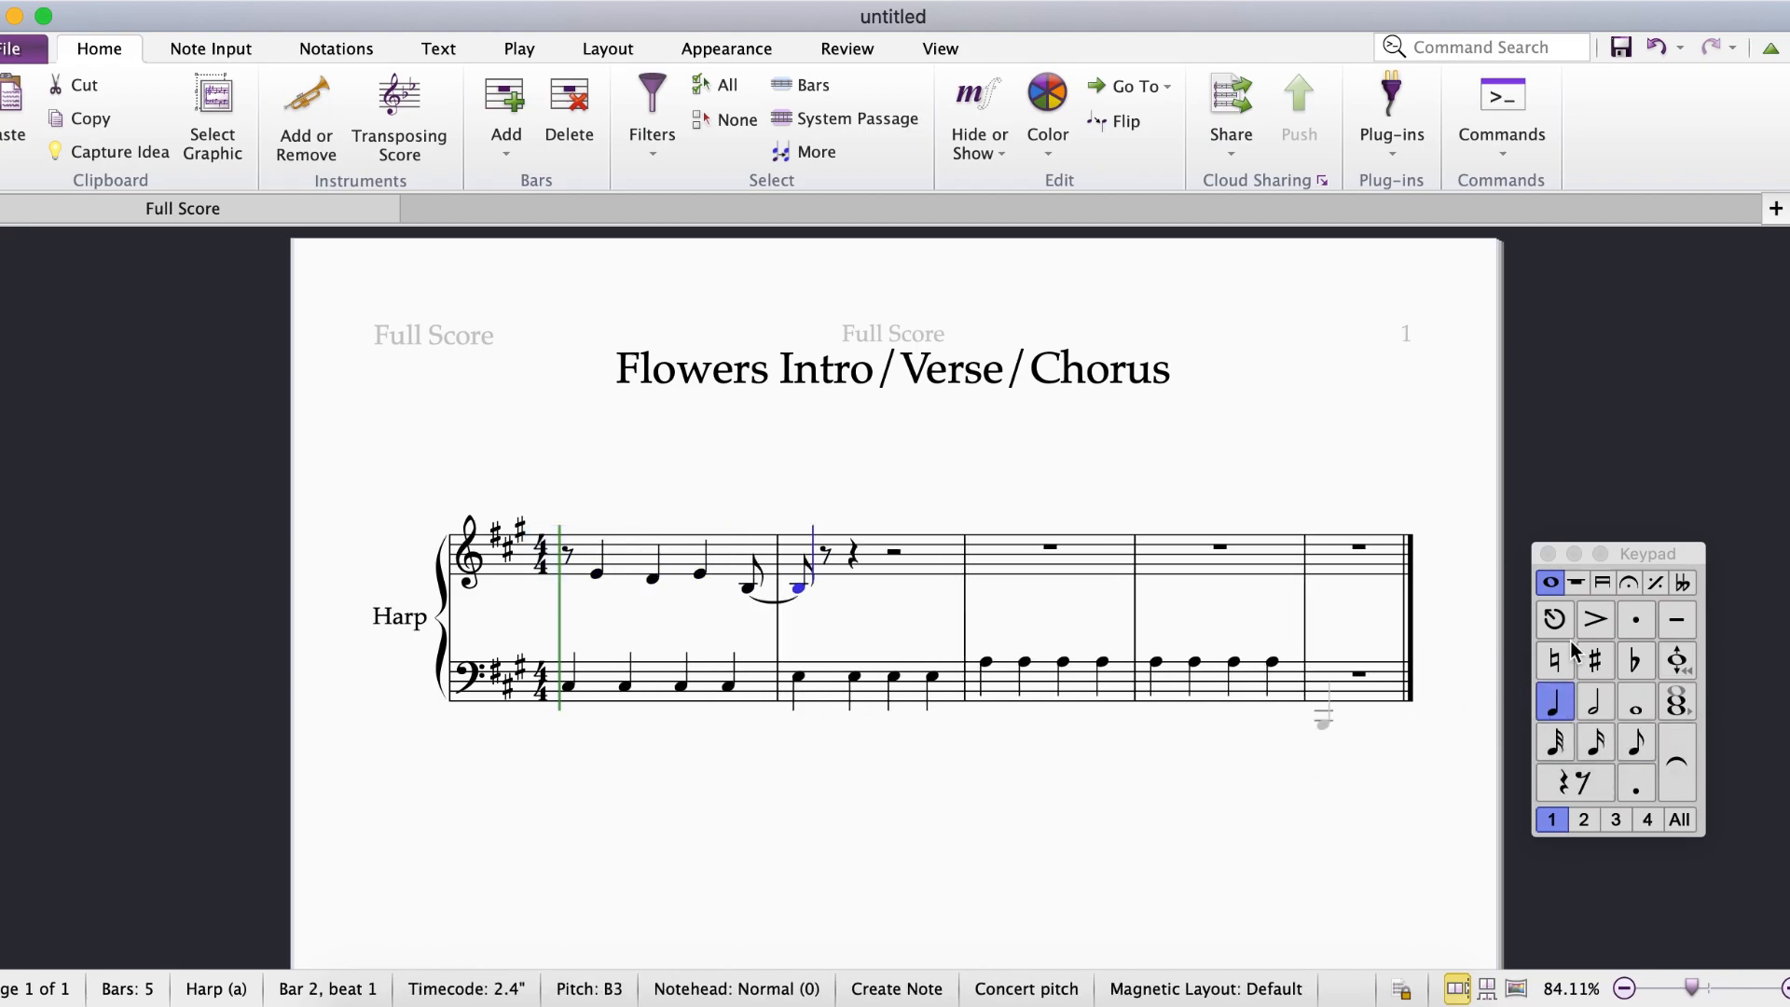
Replace the B tied across treble bars 1 and 2 and continue the syncopated quarter-note melody into bar 4.
key(Escape)
click(749, 587)
shift+click(802, 592)
key(Delete)
click(749, 562)
key(b)
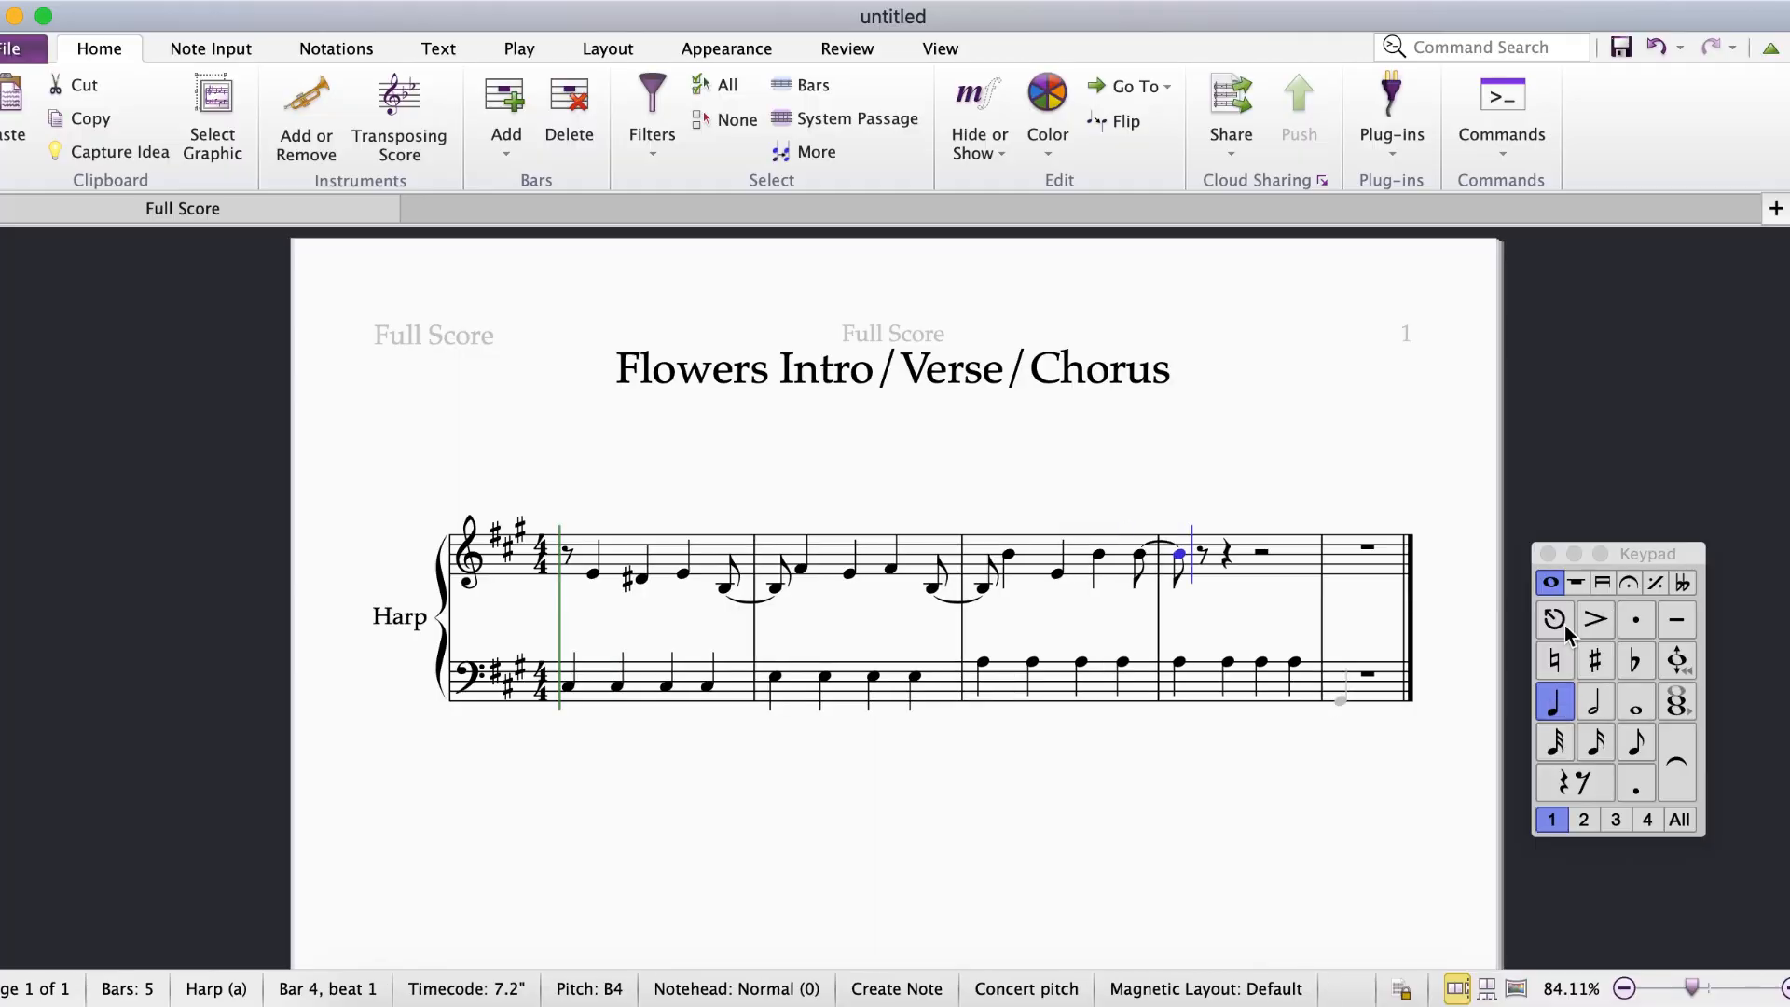
Copy the B–E–B quarter notes of treble bar 3 into bar 4 and end that bar with a low eighth-note B.
click(1005, 555)
shift+click(1096, 557)
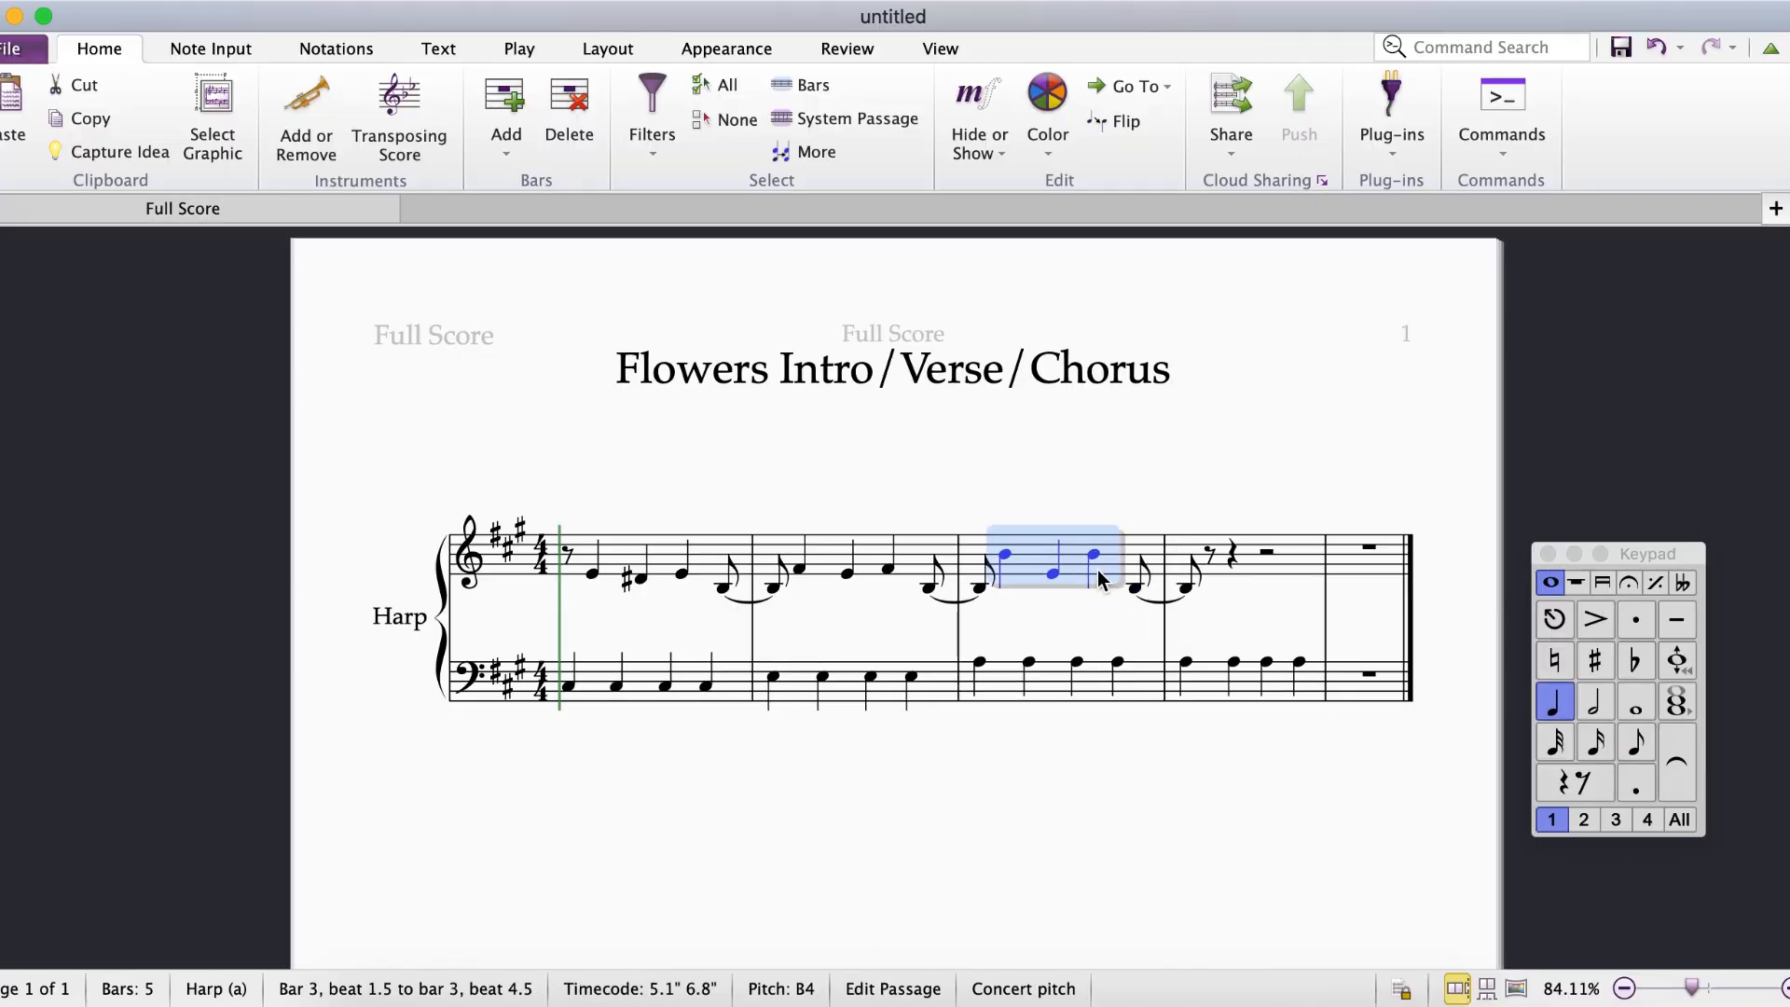
key(super+c)
click(1210, 556)
key(super+v)
click(1311, 559)
key(b)
key(super+Down)
key(Escape)
key(Escape)
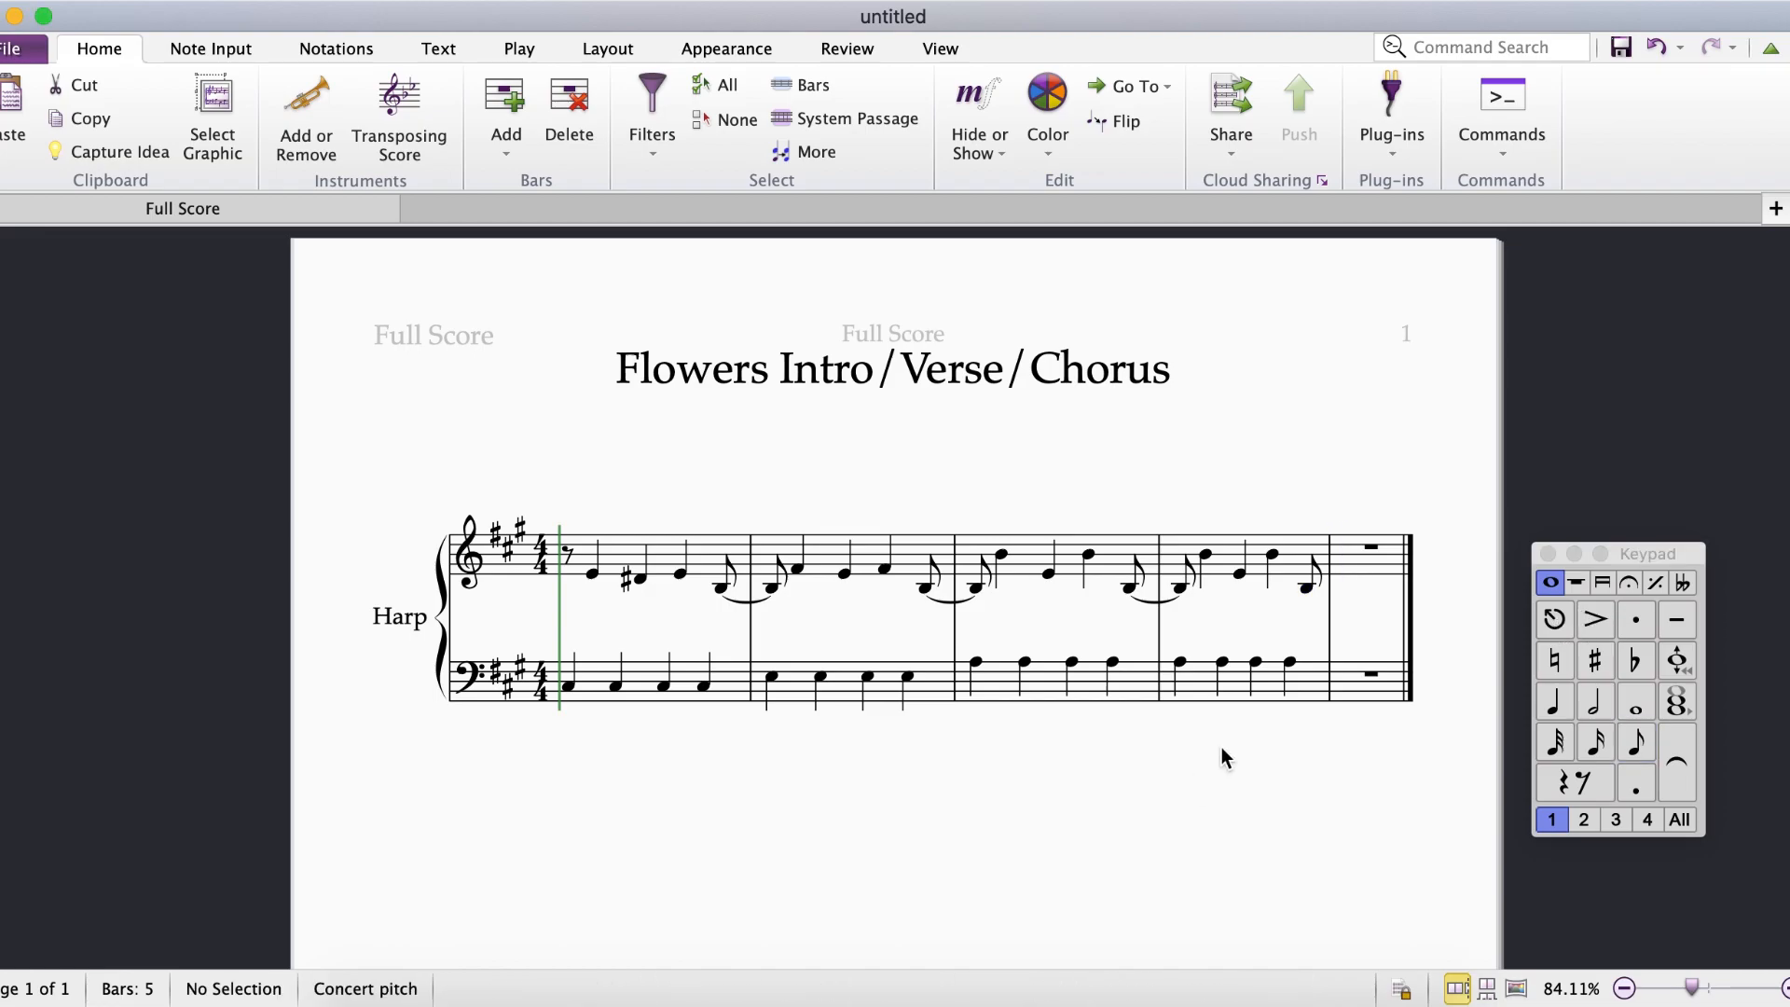
Add the tempo marking "120 =" followed by a quarter-note symbol above the first bar.
right_click(536, 469)
mouse_move(711, 803)
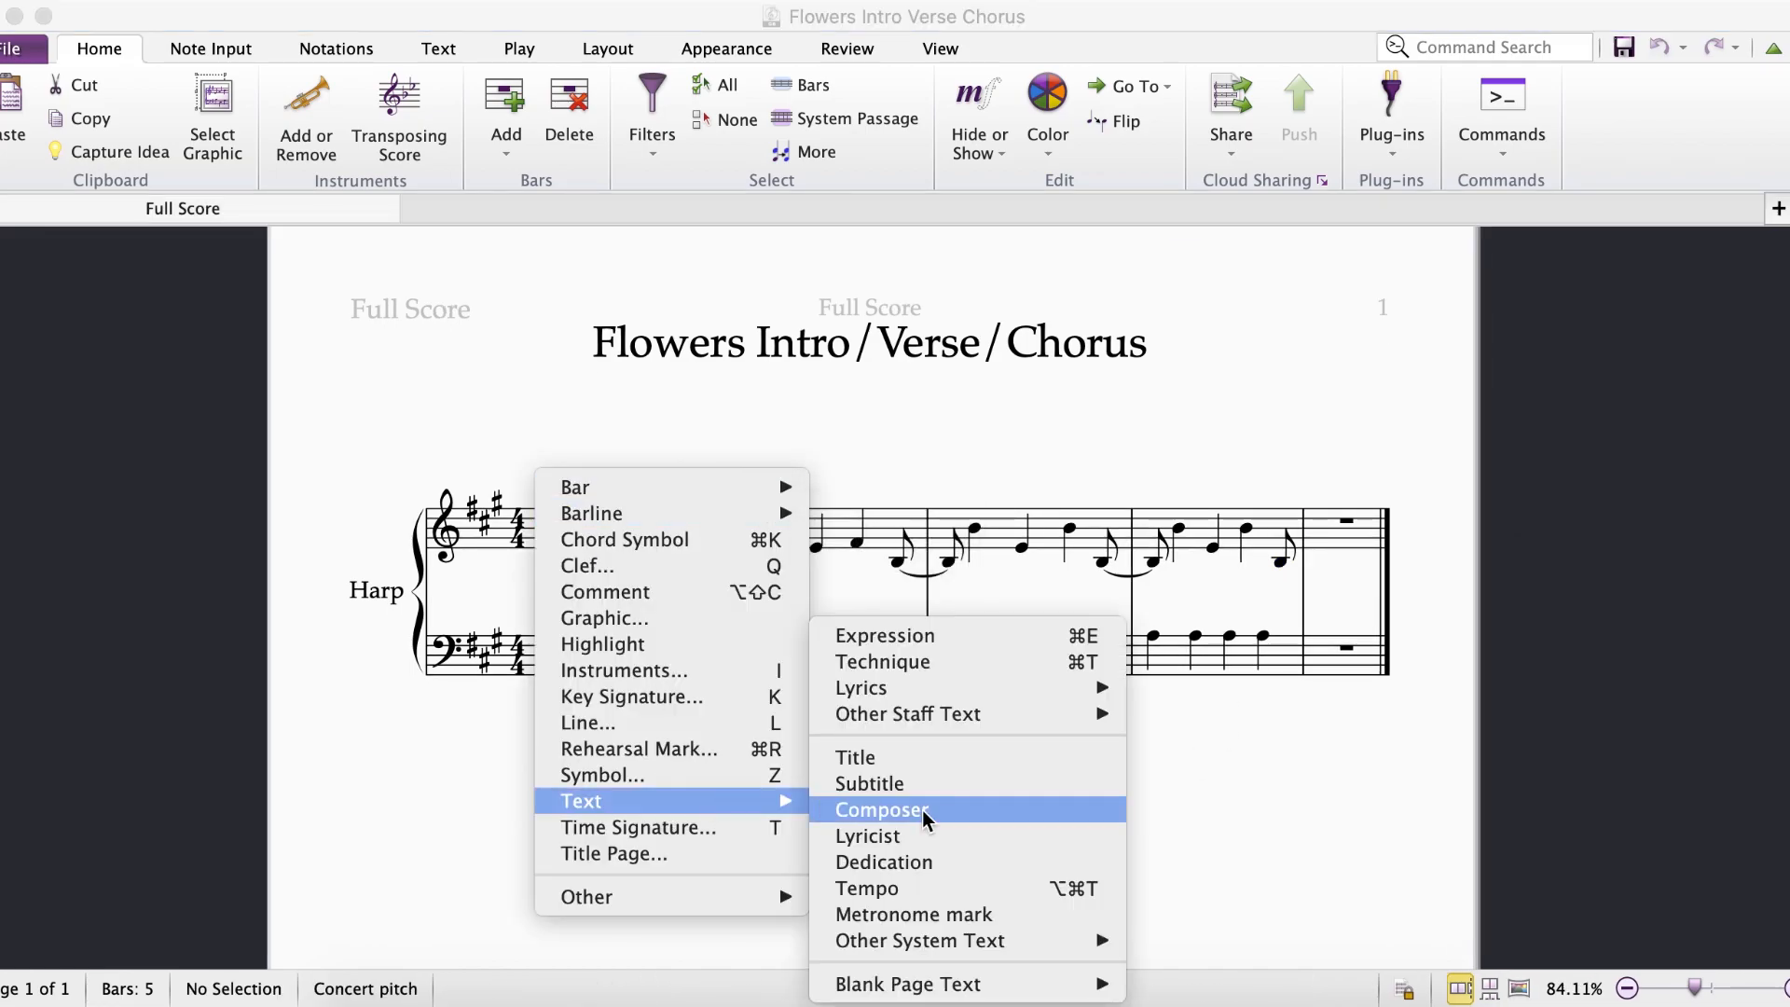
click(900, 891)
click(539, 471)
text(120 =)
right_click(587, 472)
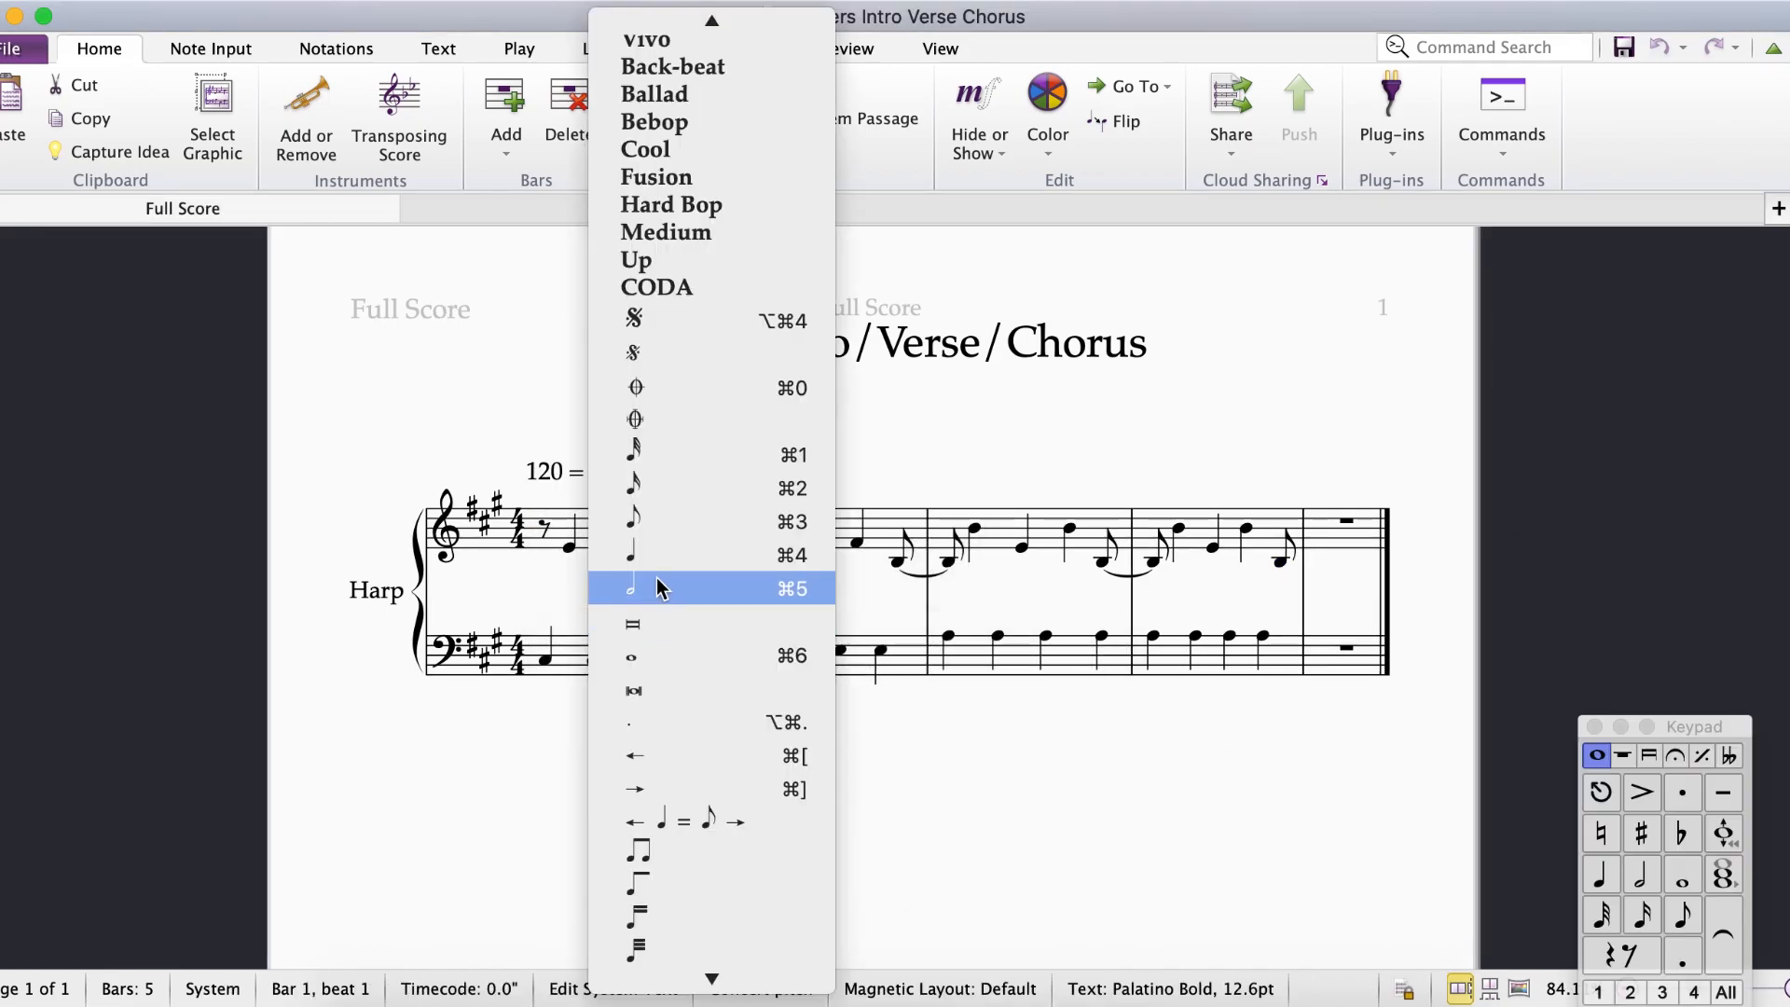
click(658, 556)
key(Escape)
key(Escape)
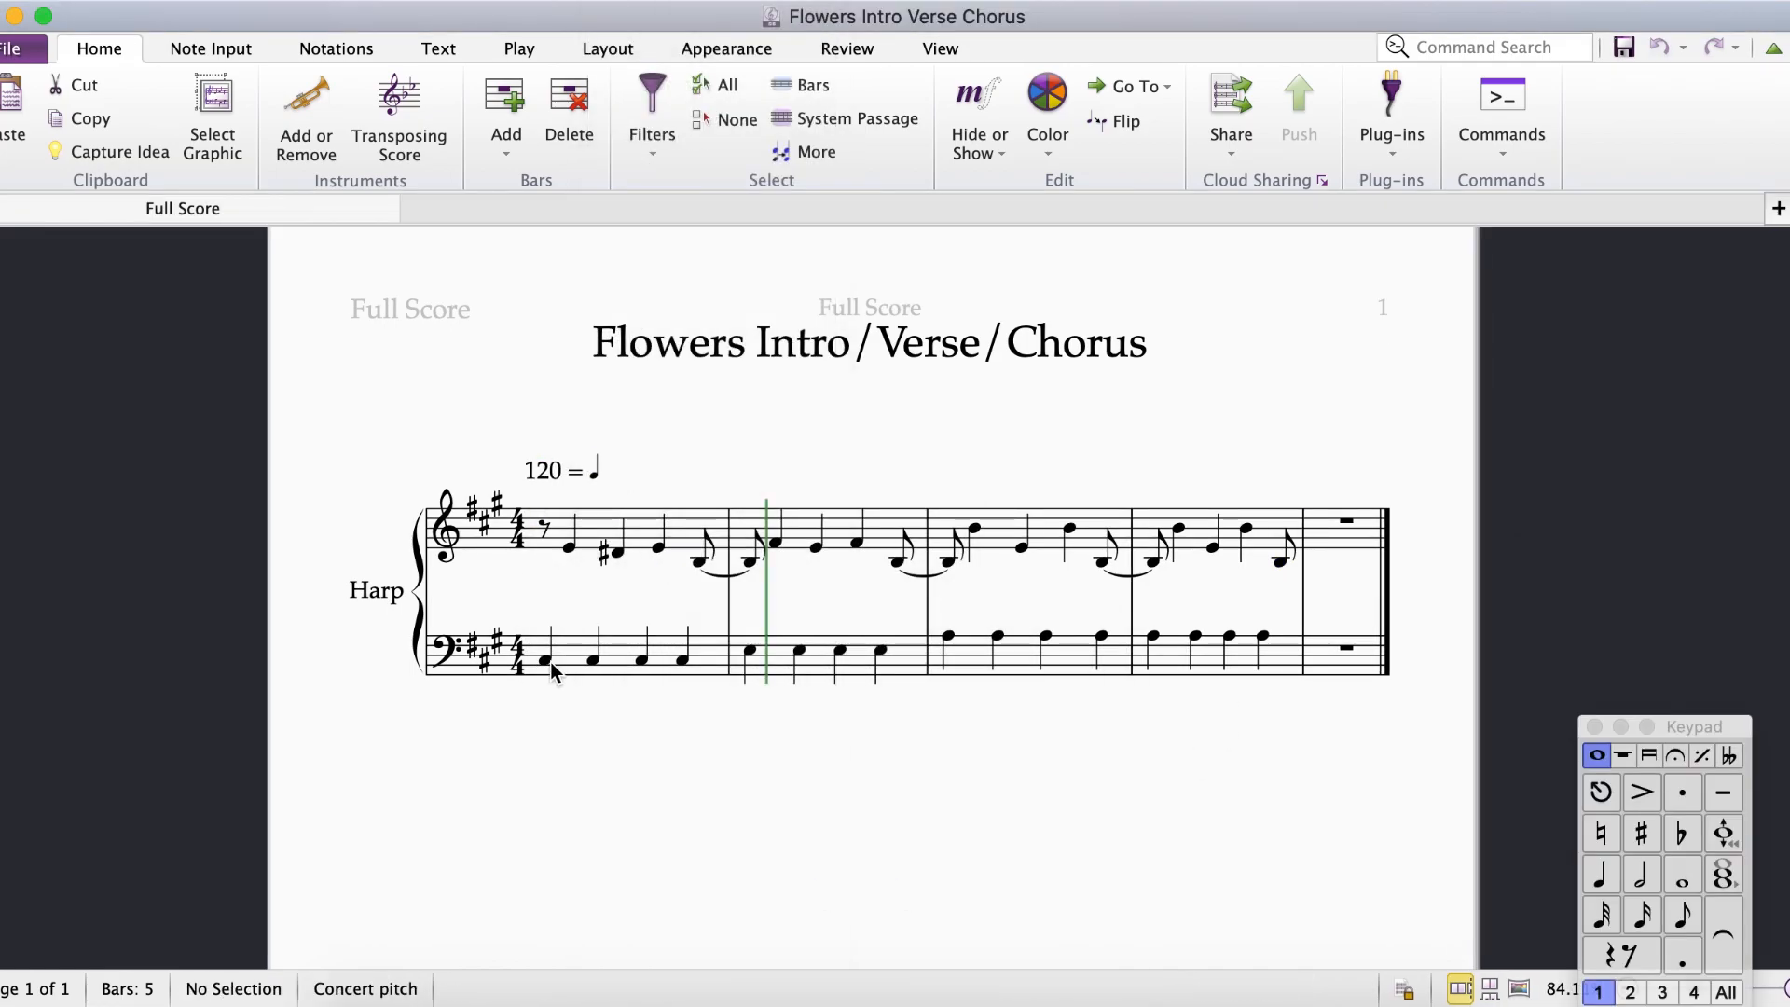
Add staccato articulations to all notes in bars 1 to 4 of the harp's bass staff.
click(548, 662)
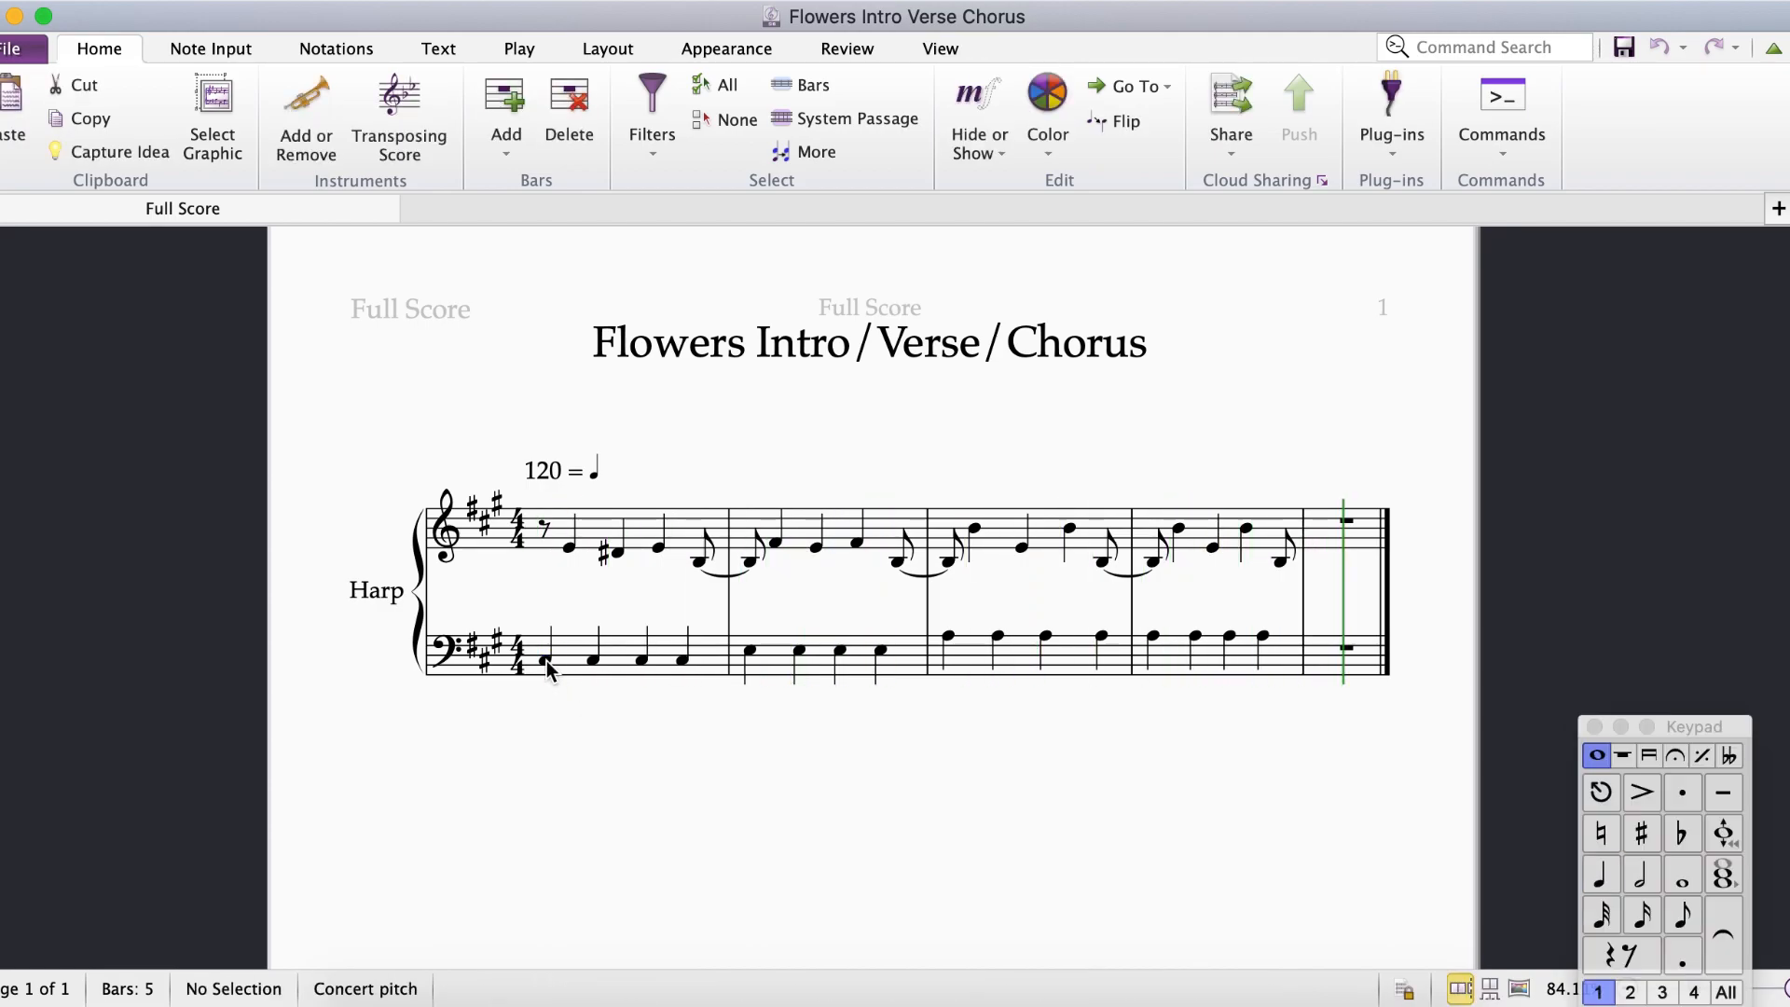
click(547, 662)
click(1649, 755)
click(1594, 755)
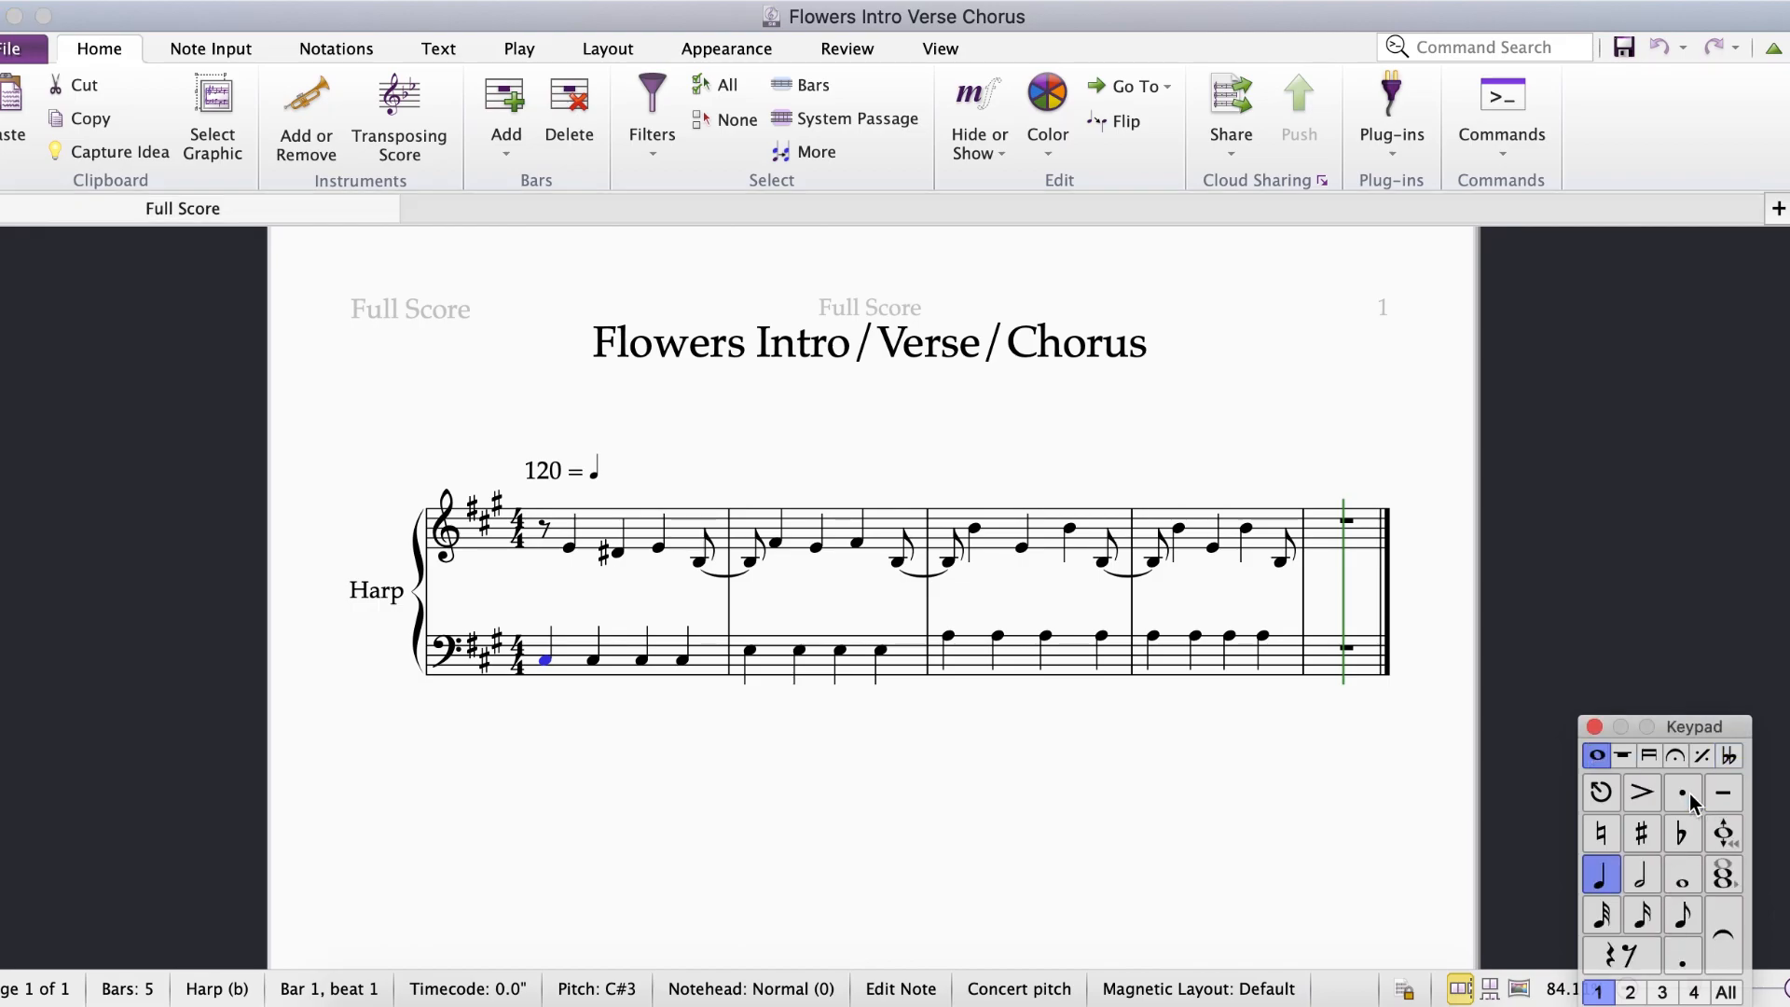
click(1687, 794)
click(661, 658)
shift+click(1279, 656)
click(1688, 794)
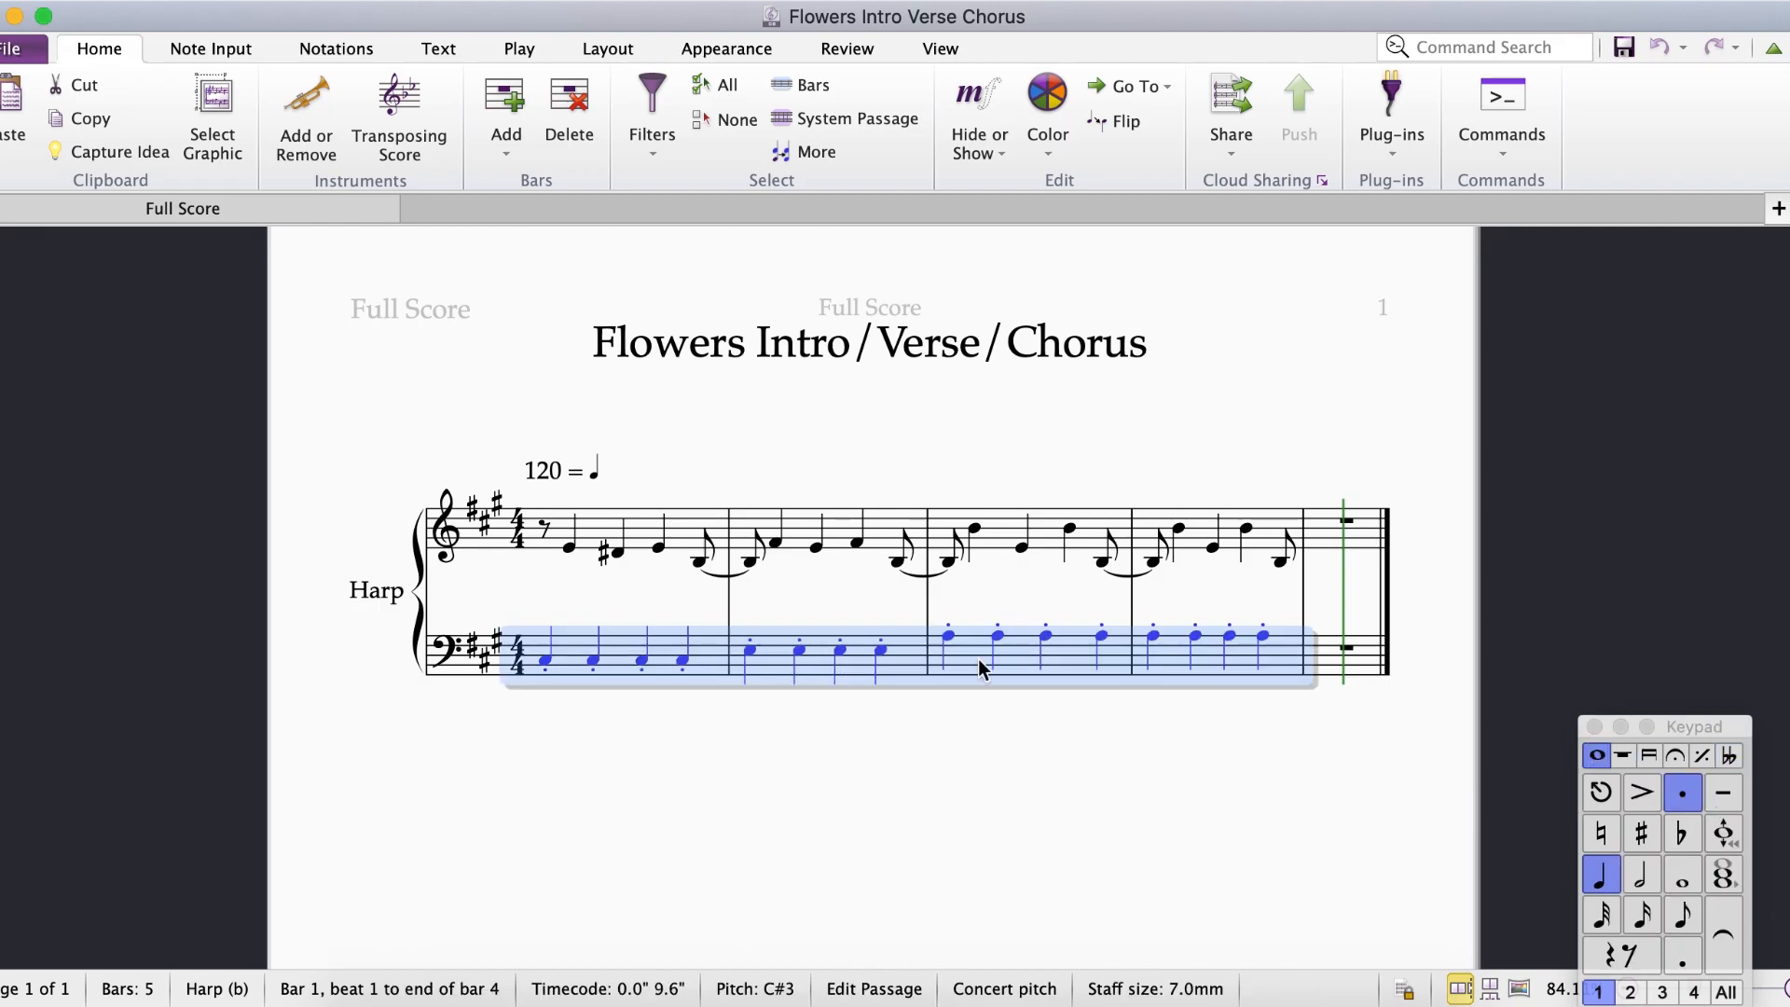
key(Escape)
Add Violin 1, Violin 2, Viola and Violoncello staves from the Strings family to the score.
click(306, 106)
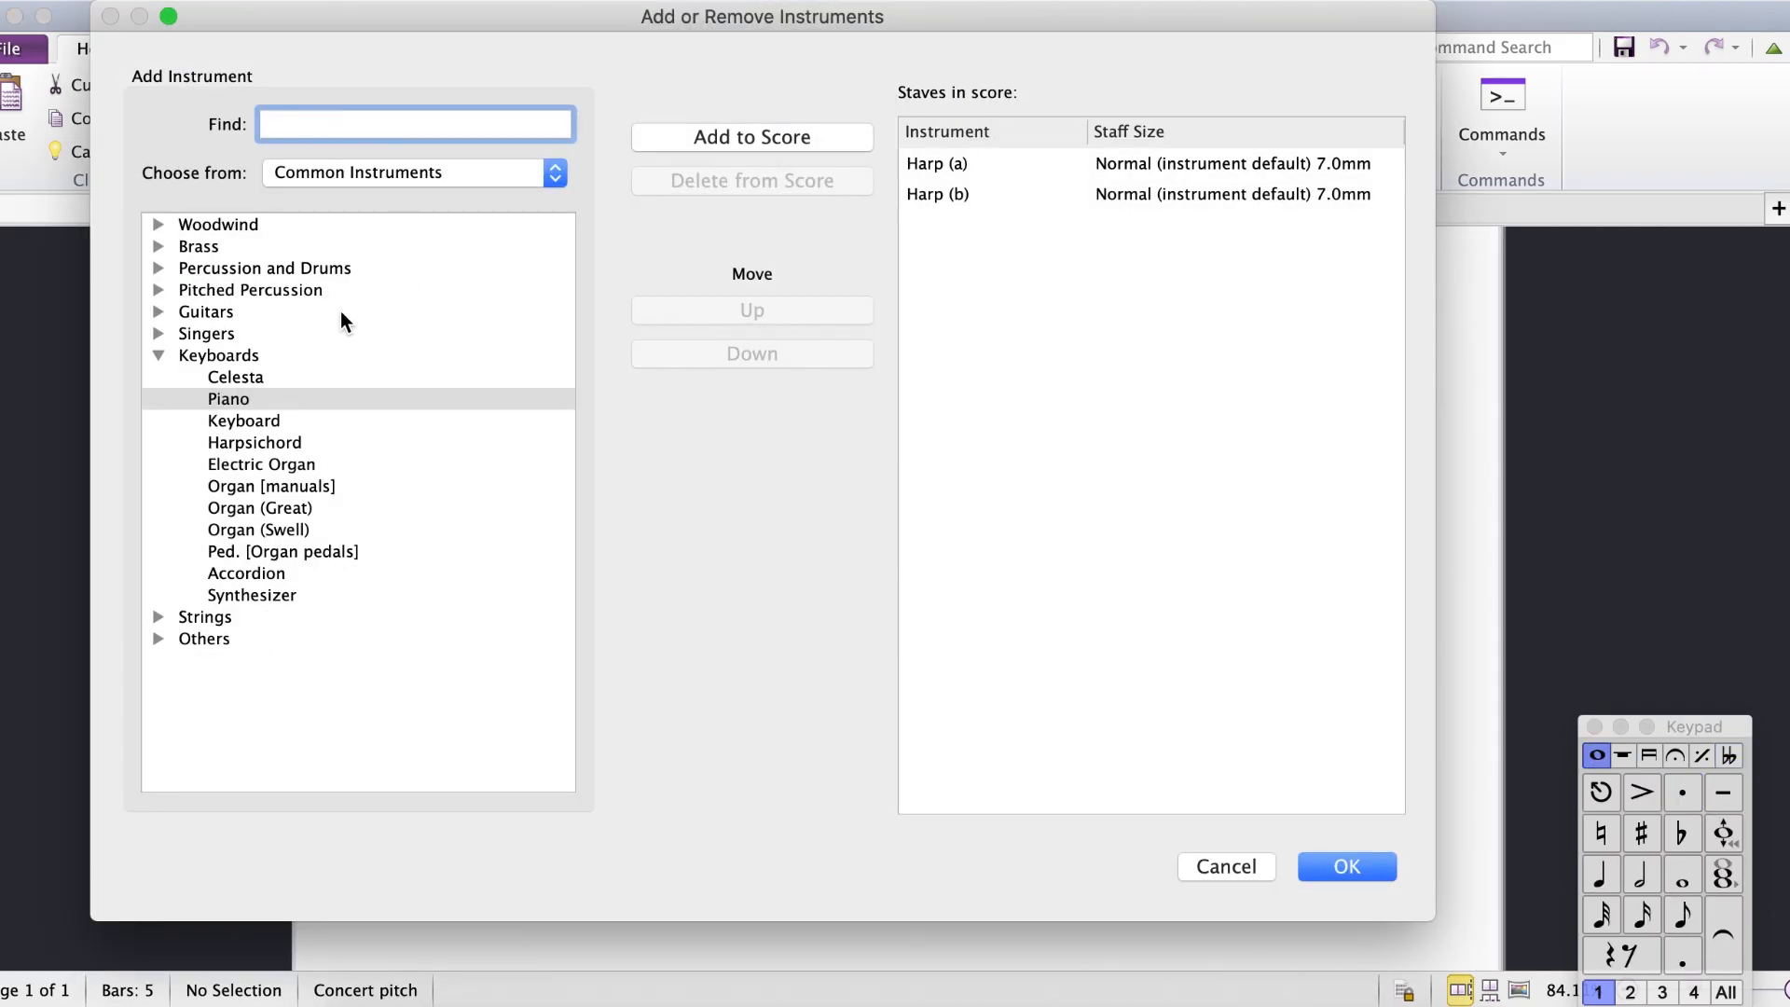
click(161, 616)
scroll(248, 590, down, 3)
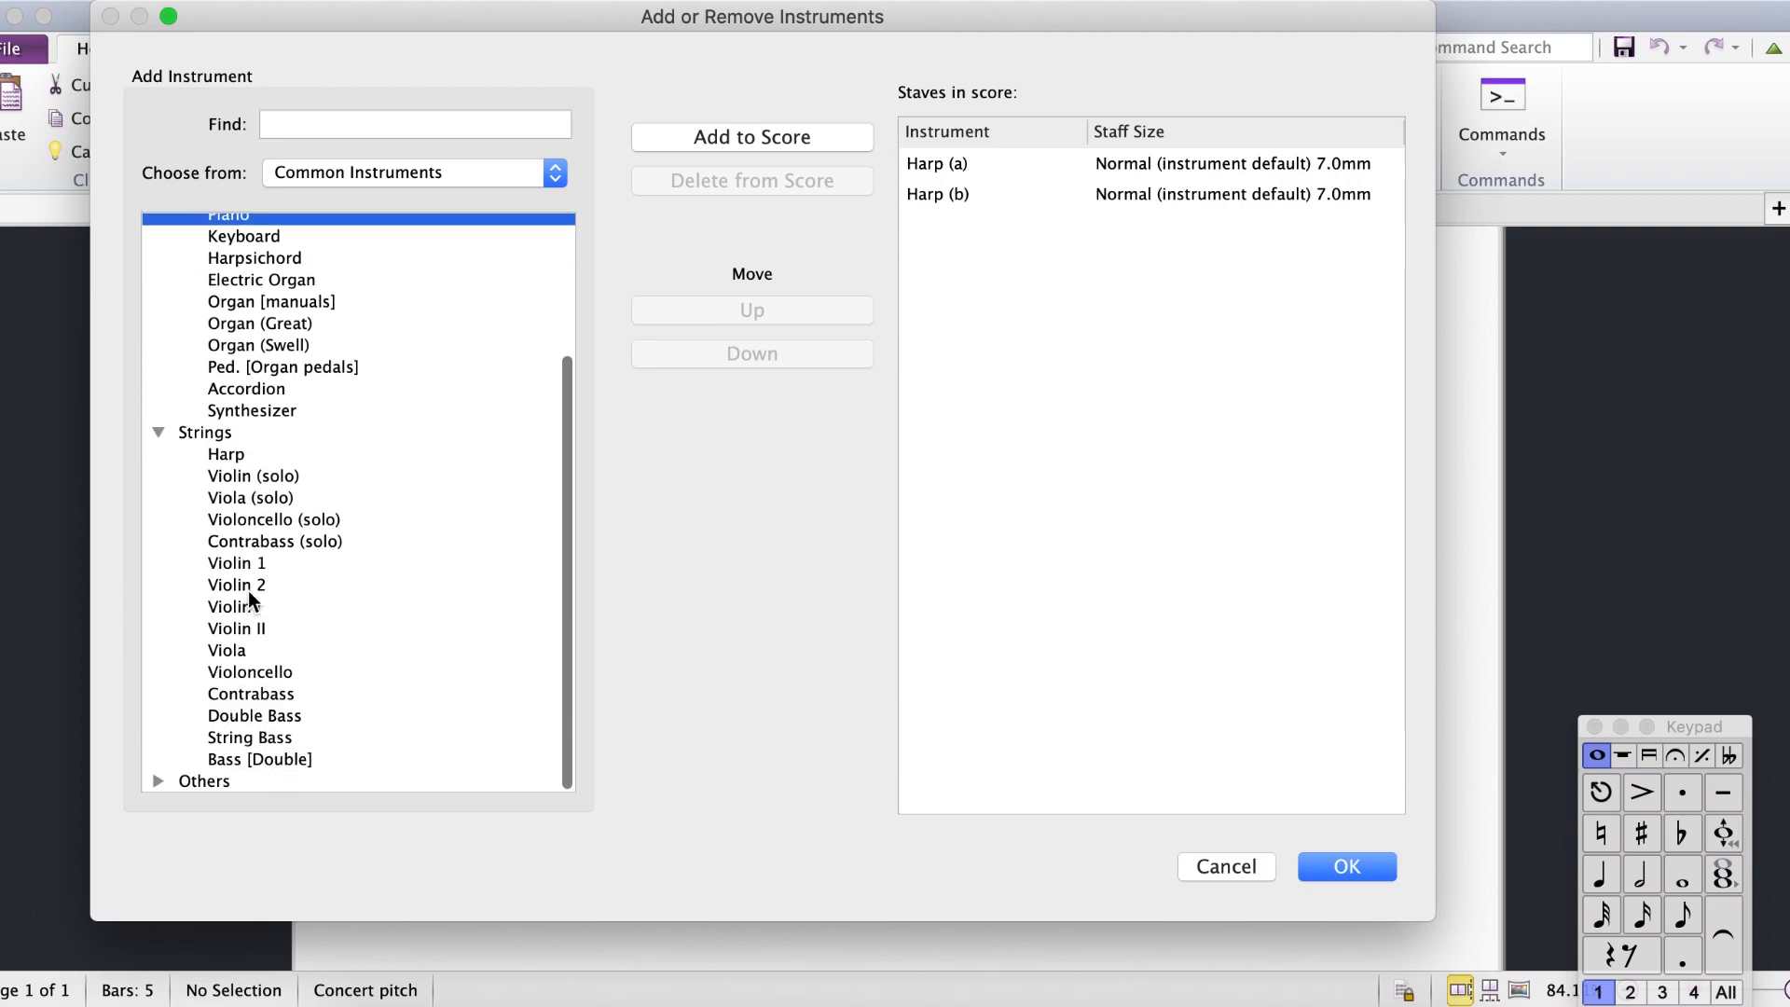
click(253, 565)
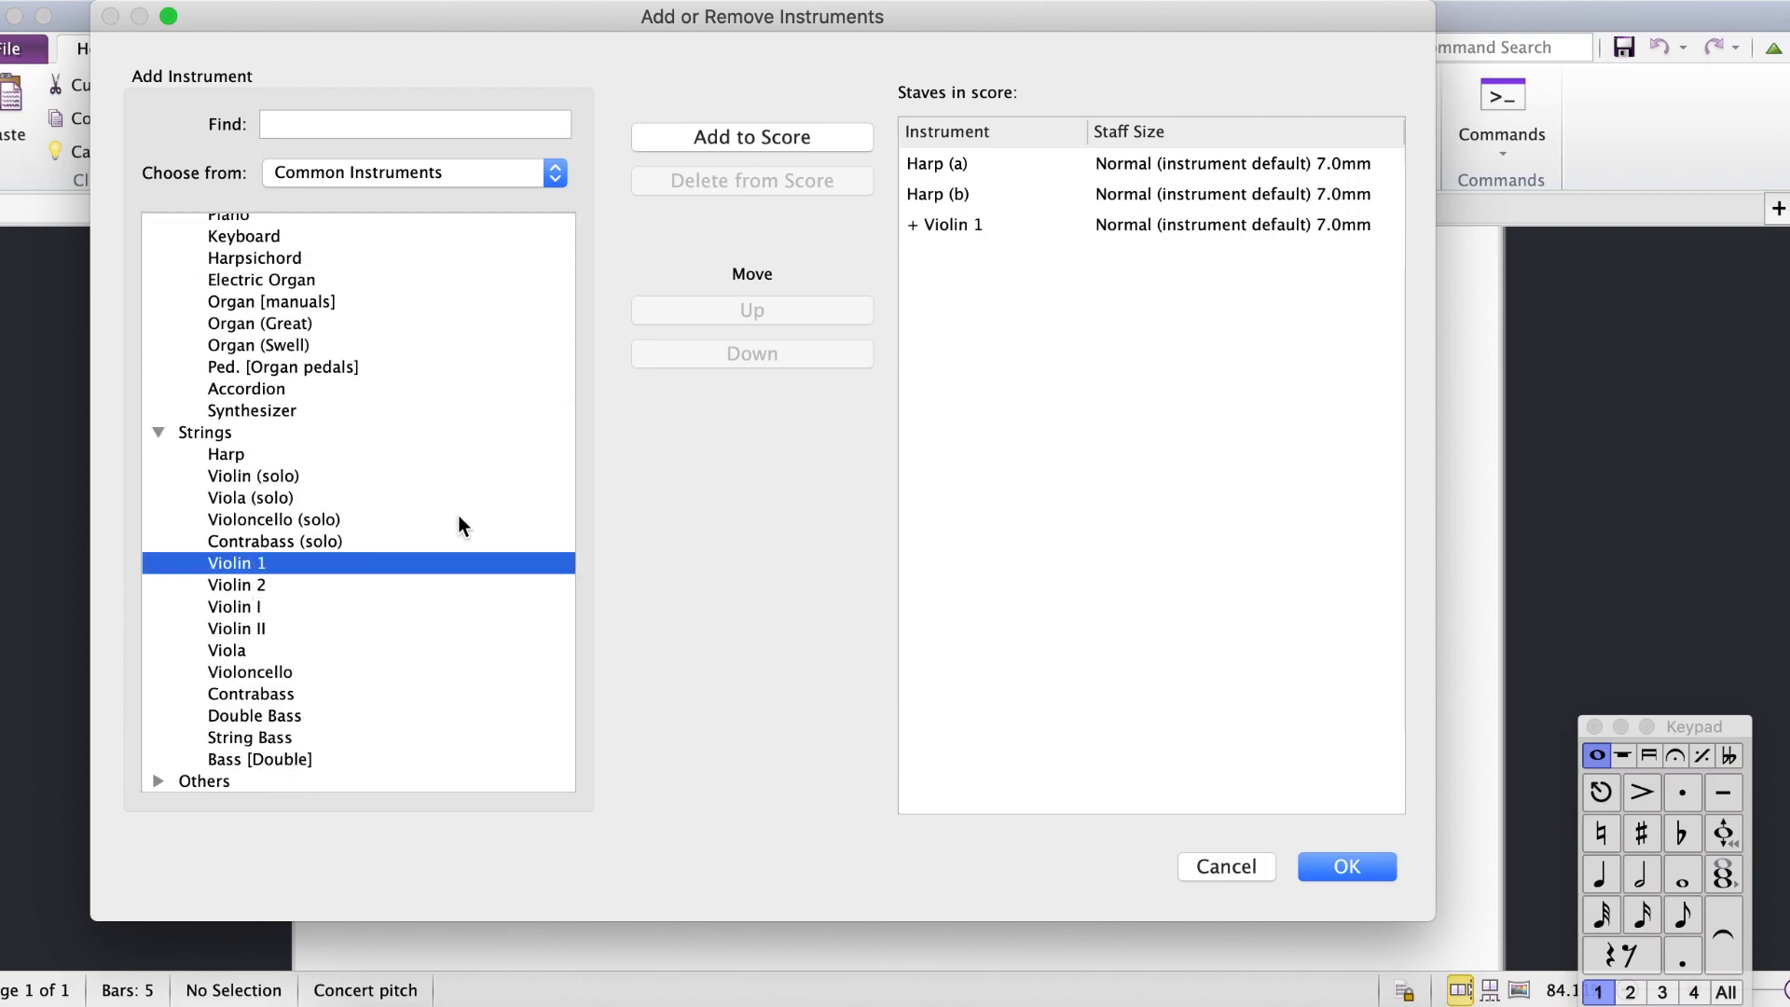
click(260, 588)
click(270, 650)
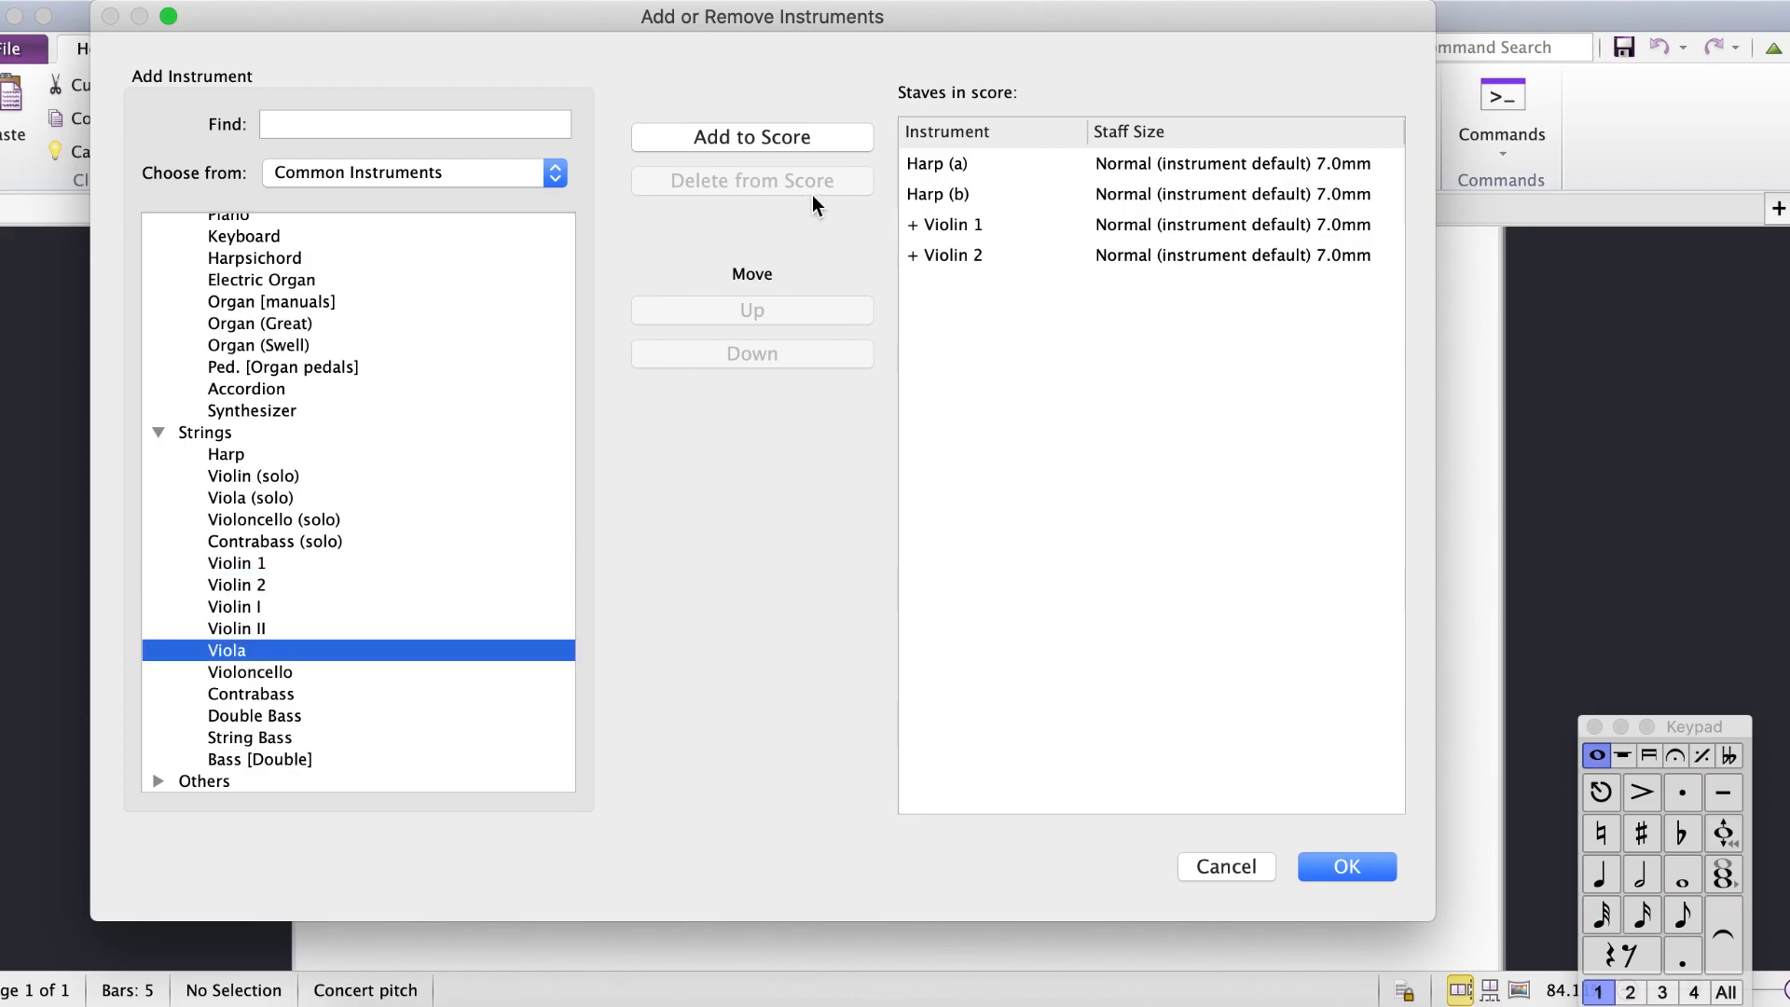
click(279, 672)
click(951, 315)
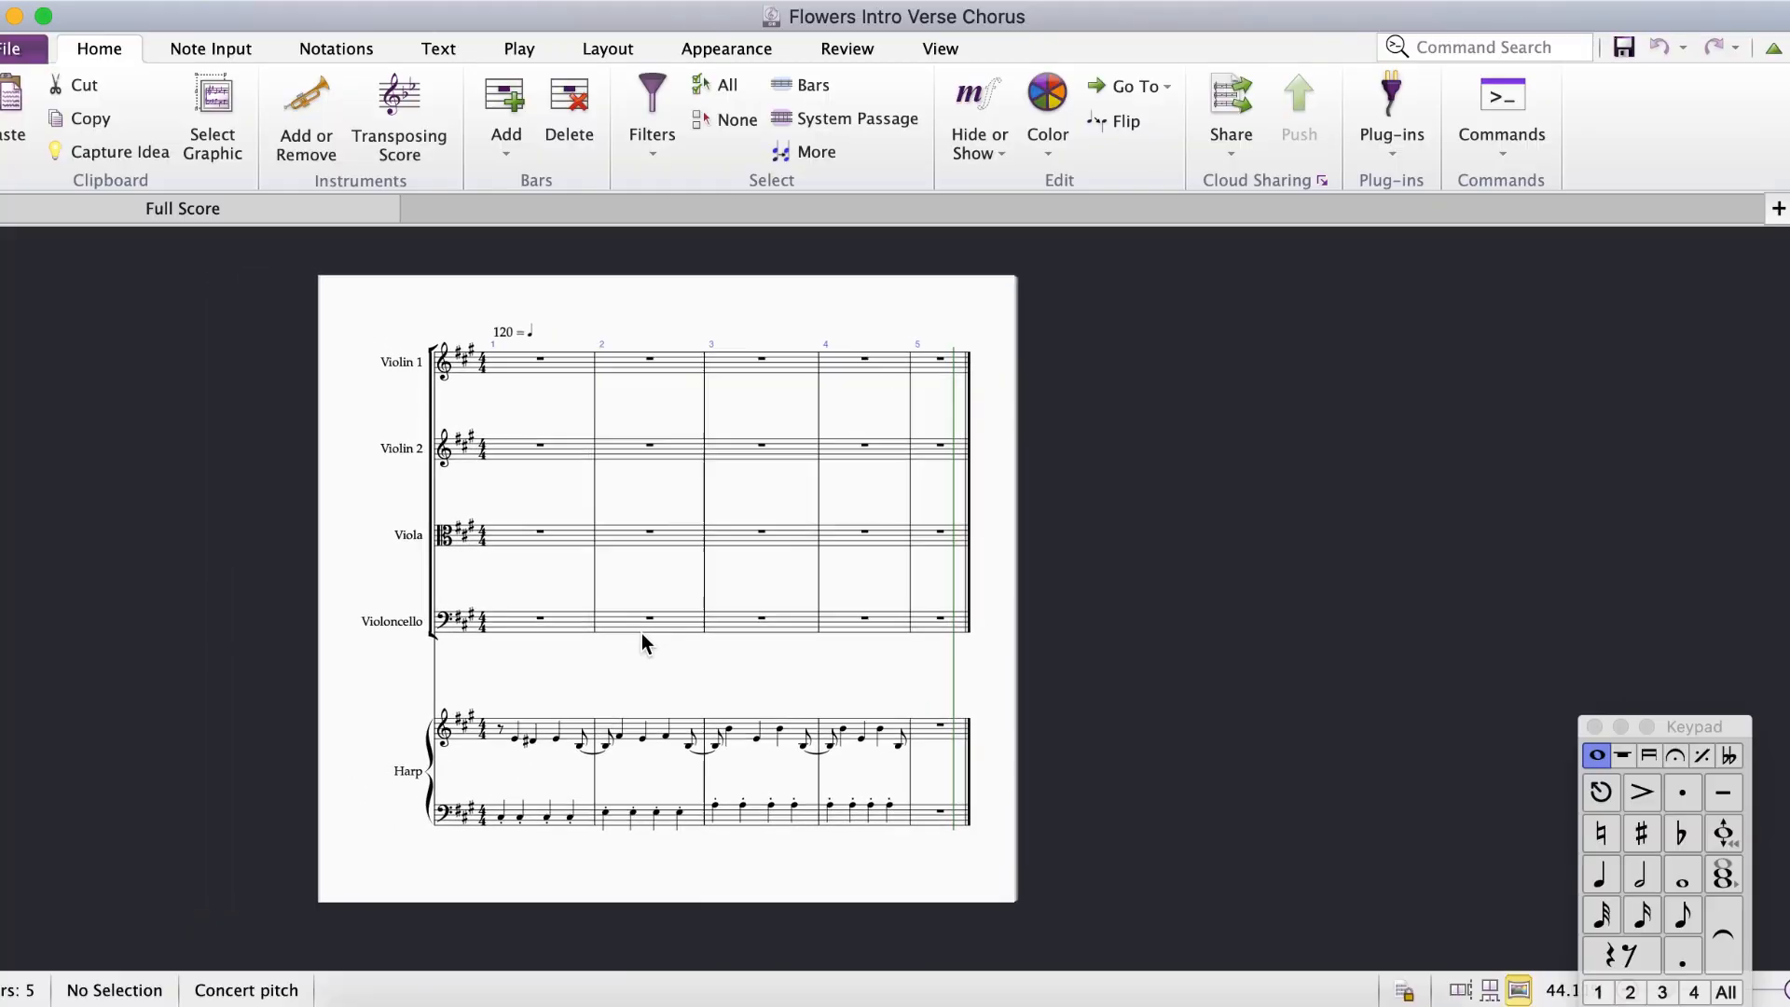
Add 16 empty bars to the end of the score.
drag(641, 633, 699, 660)
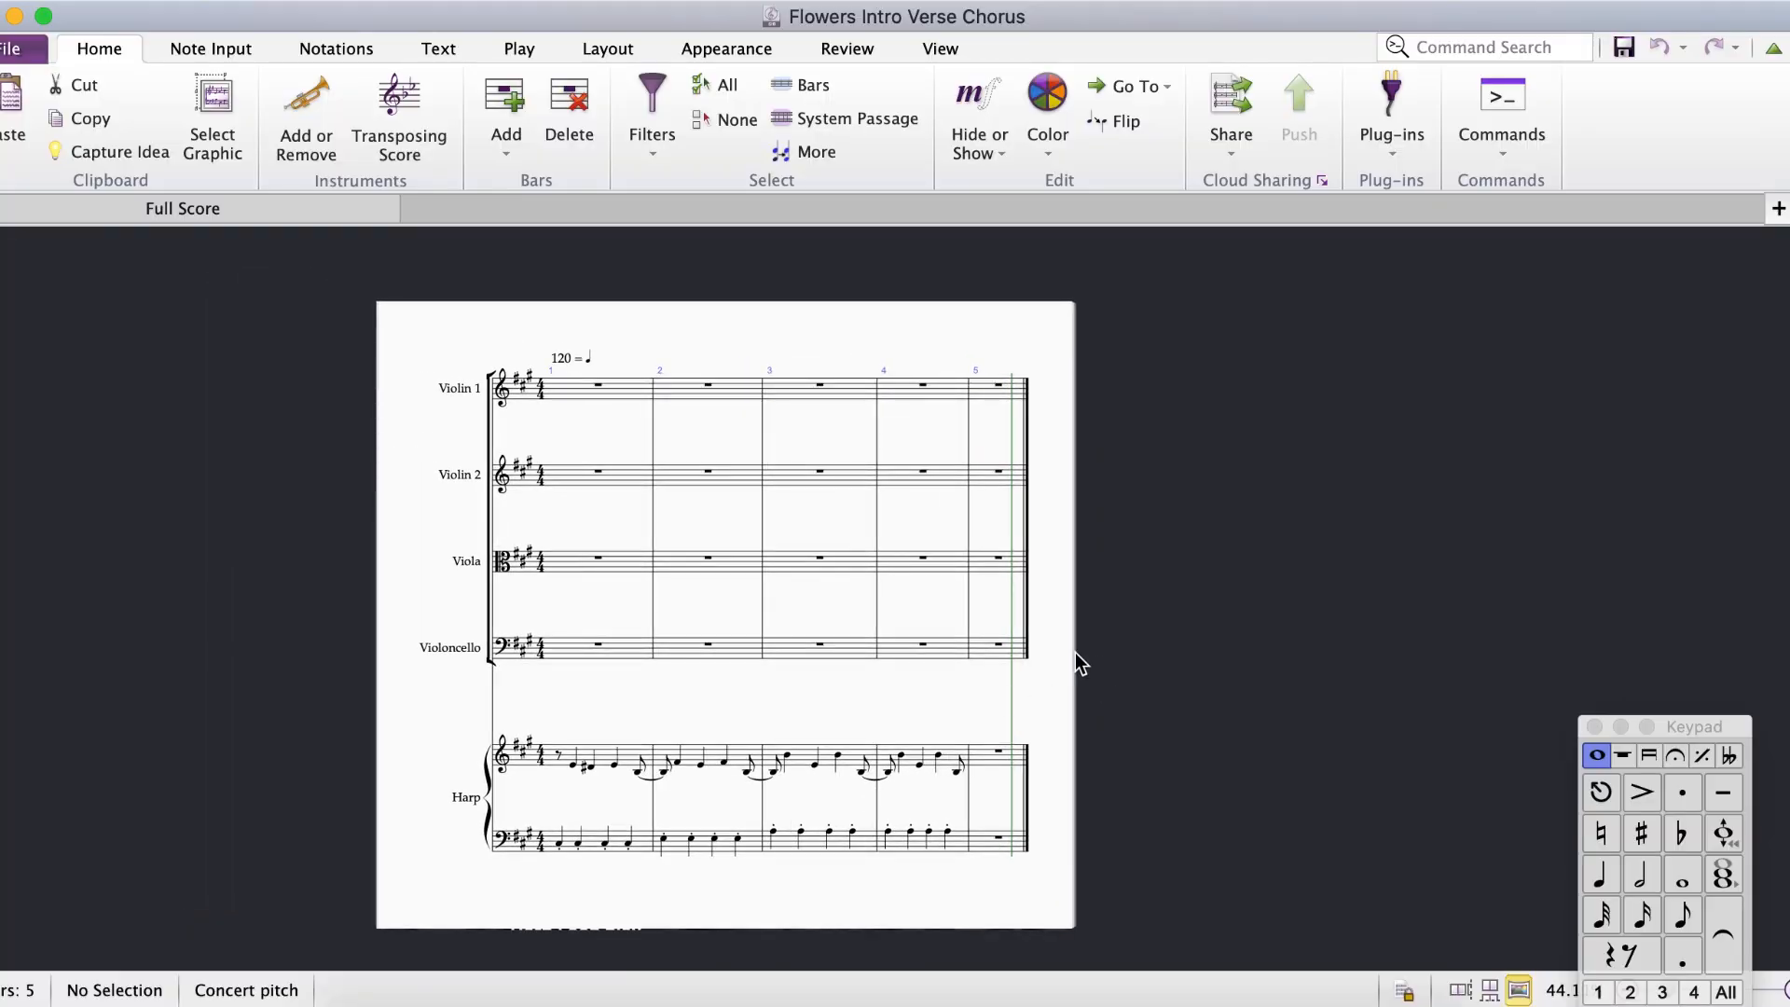
click(981, 405)
shift+click(1026, 803)
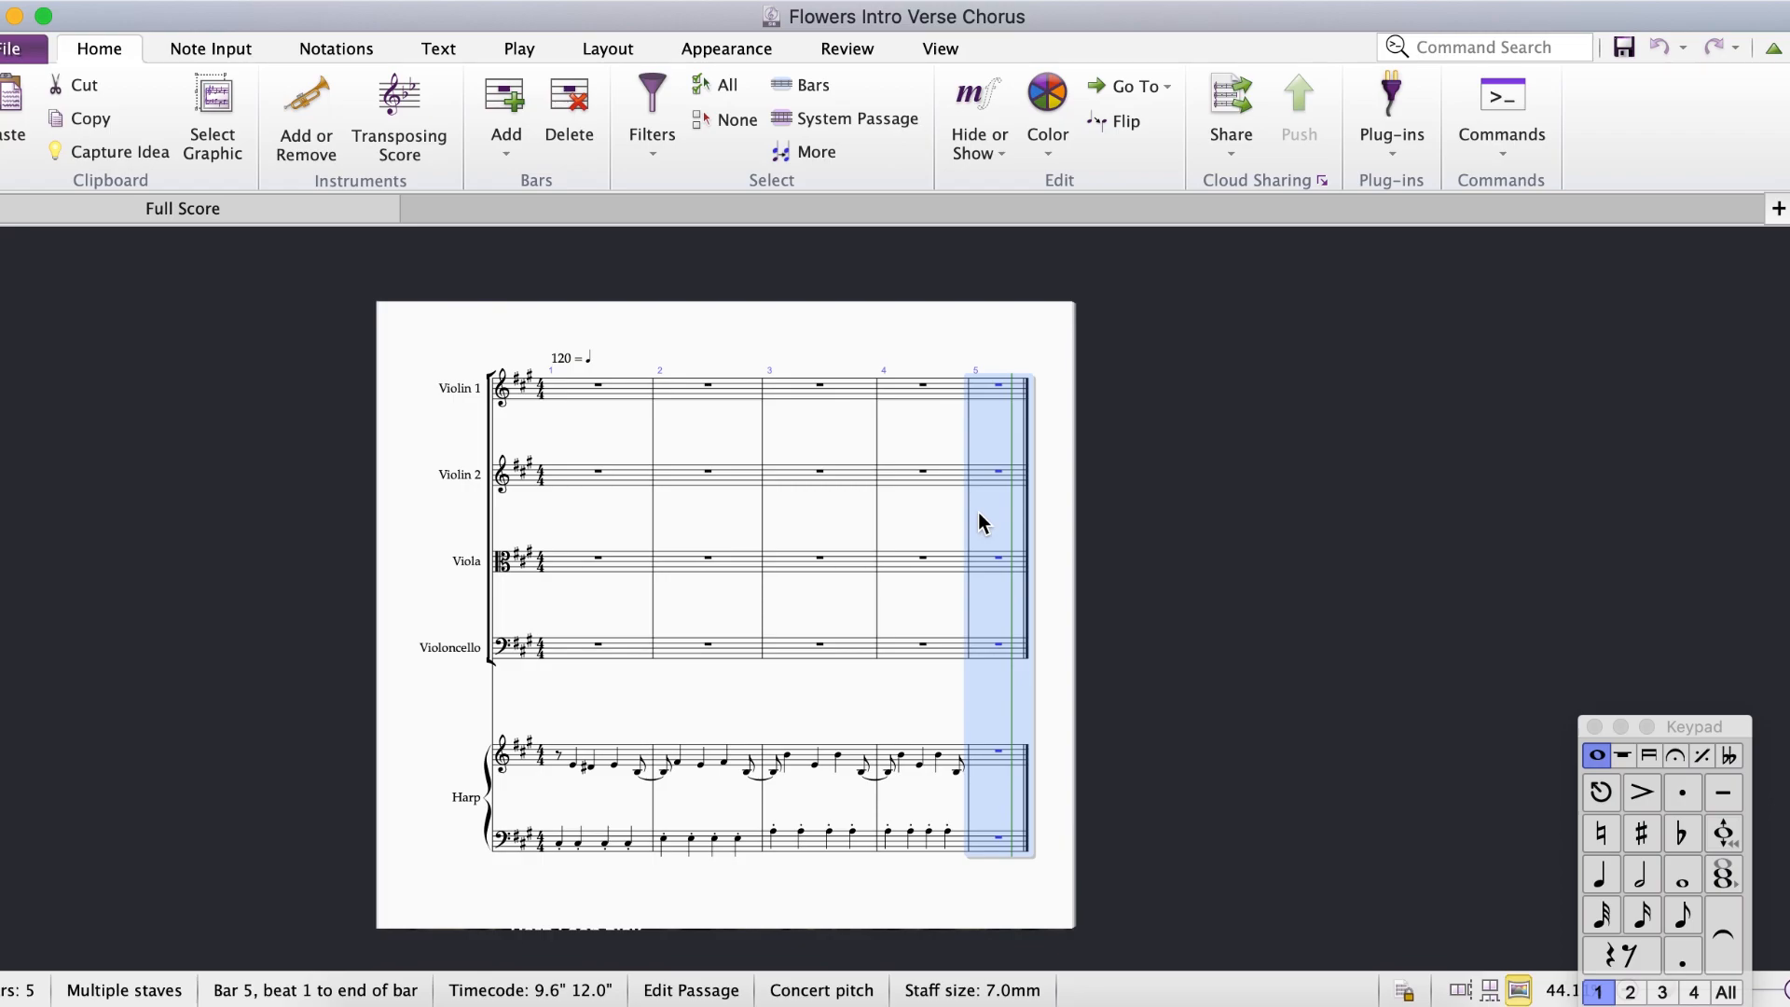
key(super+b)
key(super+b)
key(super+b)
key(super+b)
key(super+b)
key(super+b)
key(super+b)
key(super+b)
key(super+b)
key(super+b)
key(super+b)
key(super+b)
key(super+b)
key(super+b)
key(super+b)
key(super+b)
drag(1388, 583, 1102, 548)
key(Escape)
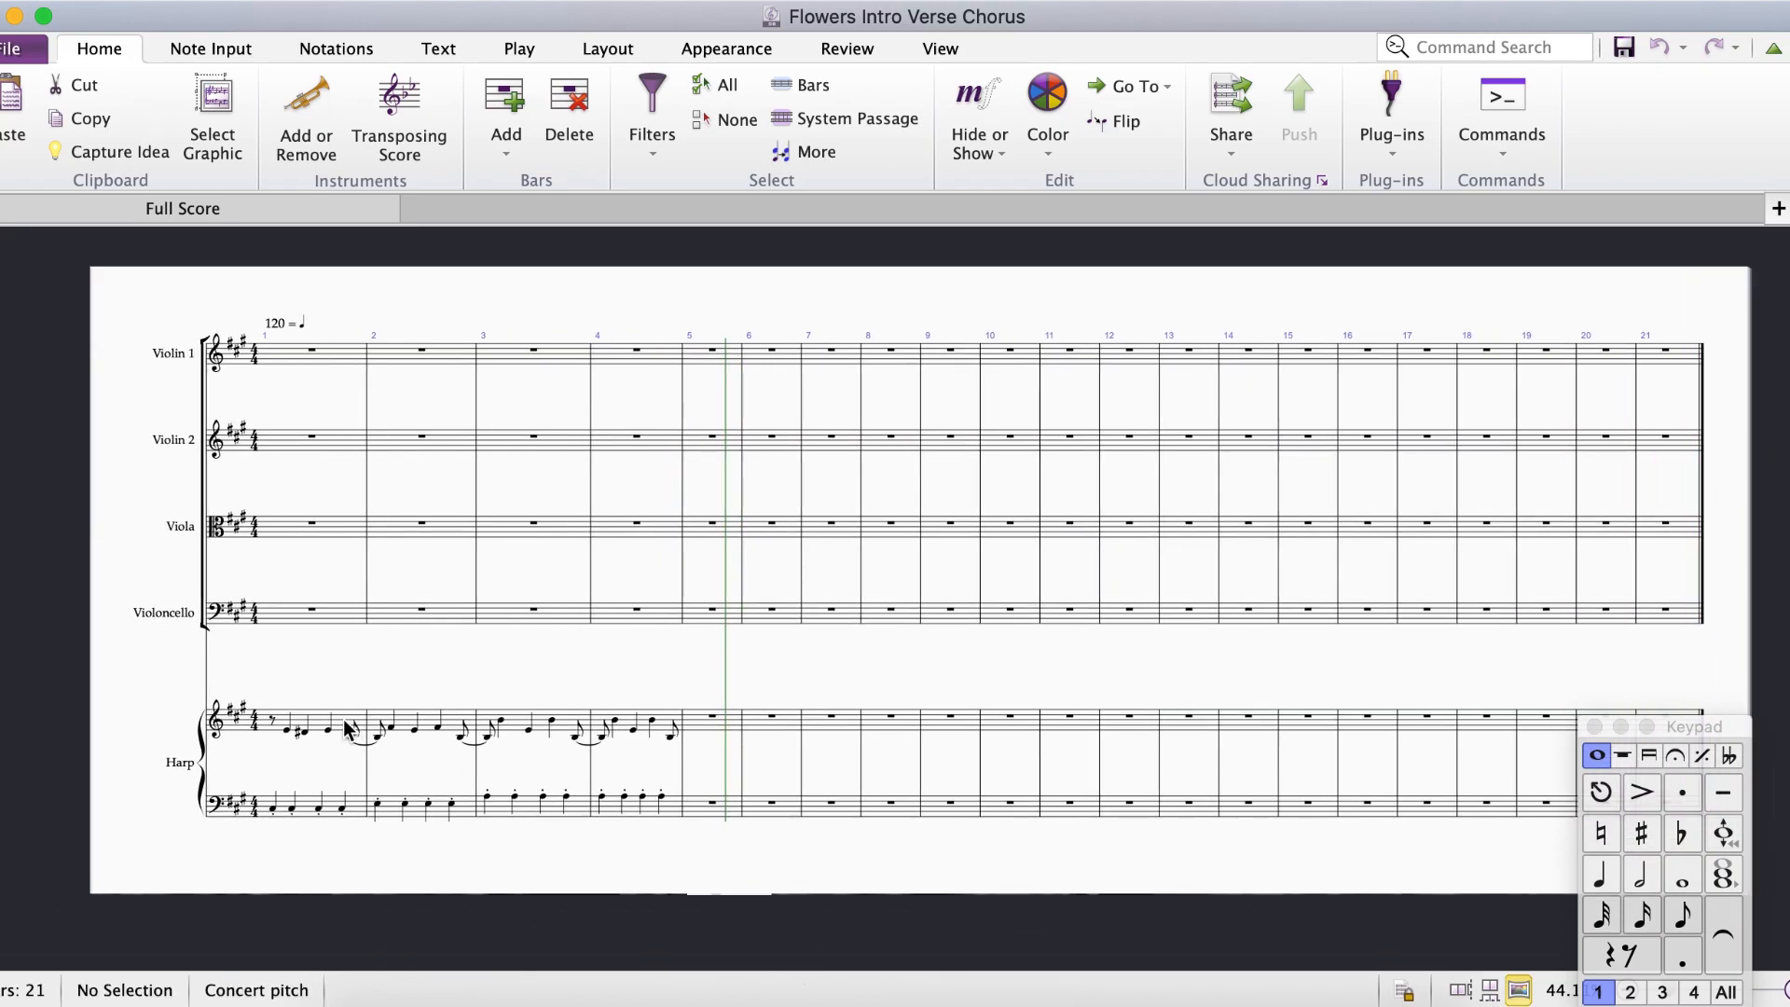
Copy the harp's four-bar pattern from bars 1 to 4 and paste it four times in succession from bar 5.
click(346, 725)
shift+click(669, 809)
key(super+c)
click(716, 809)
key(super+v)
click(1110, 811)
key(super+v)
click(1294, 805)
key(super+v)
click(1535, 731)
key(super+v)
drag(1140, 514, 1381, 528)
key(Escape)
click(244, 731)
shift+click(551, 811)
key(Escape)
shift+click(594, 825)
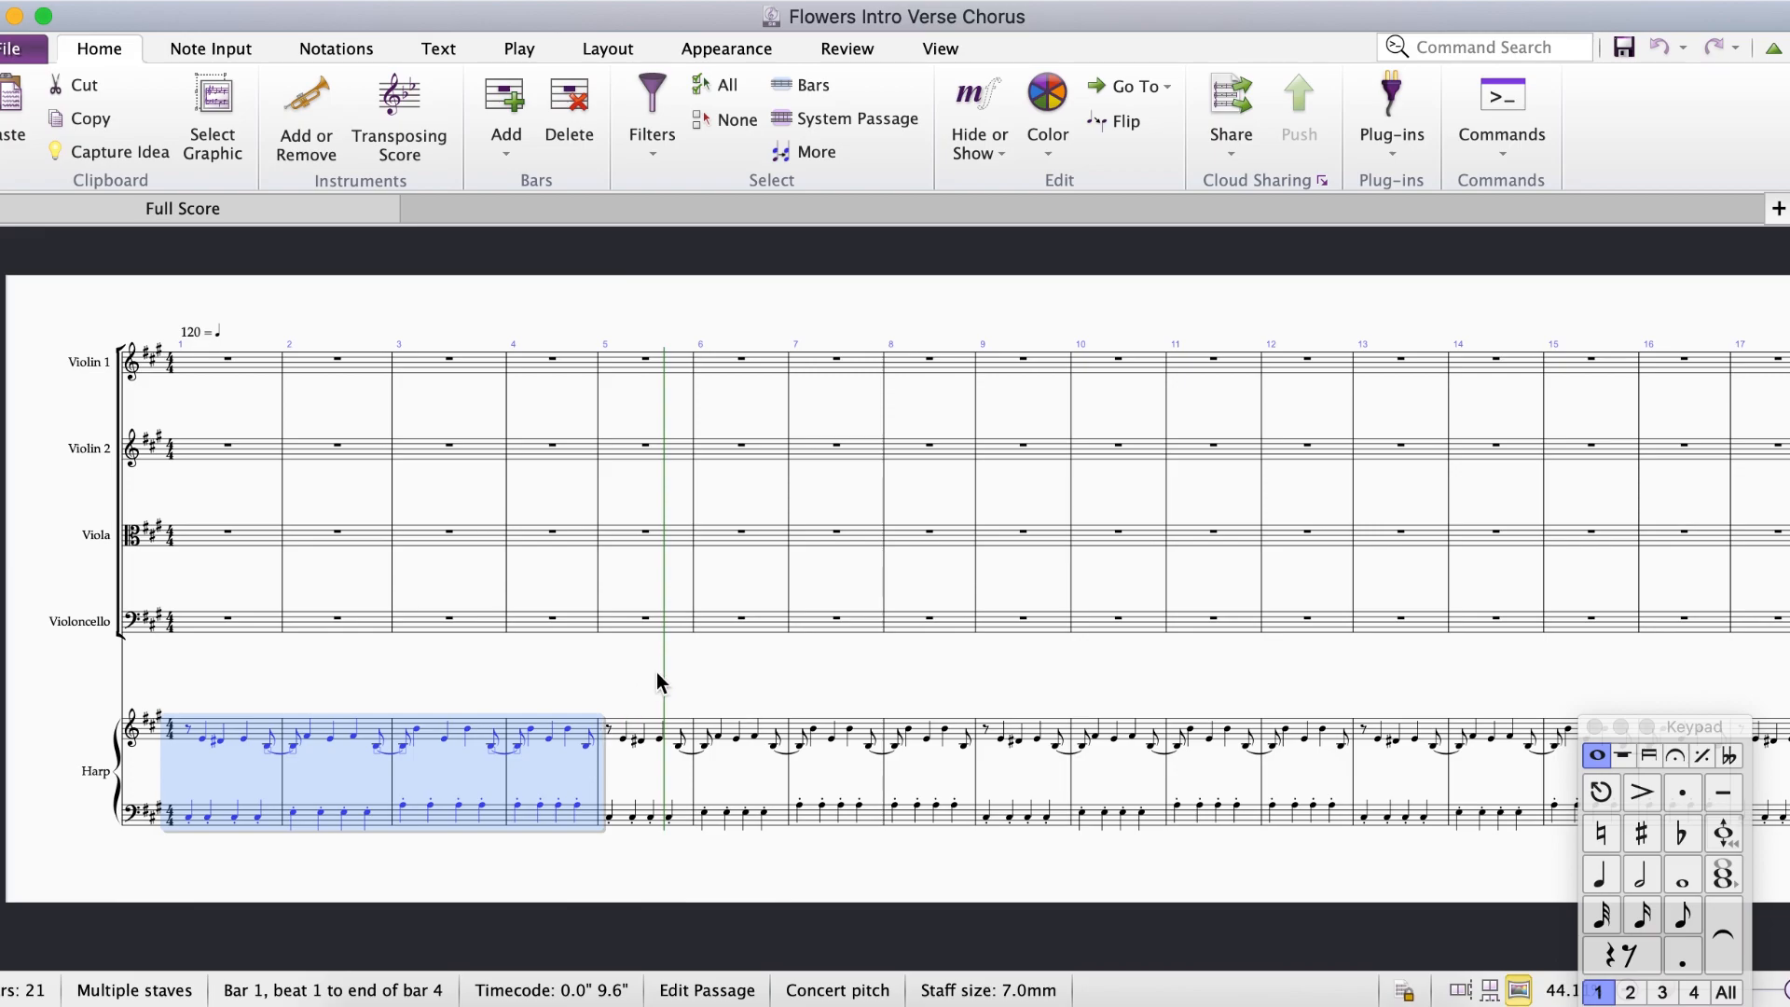
key(Escape)
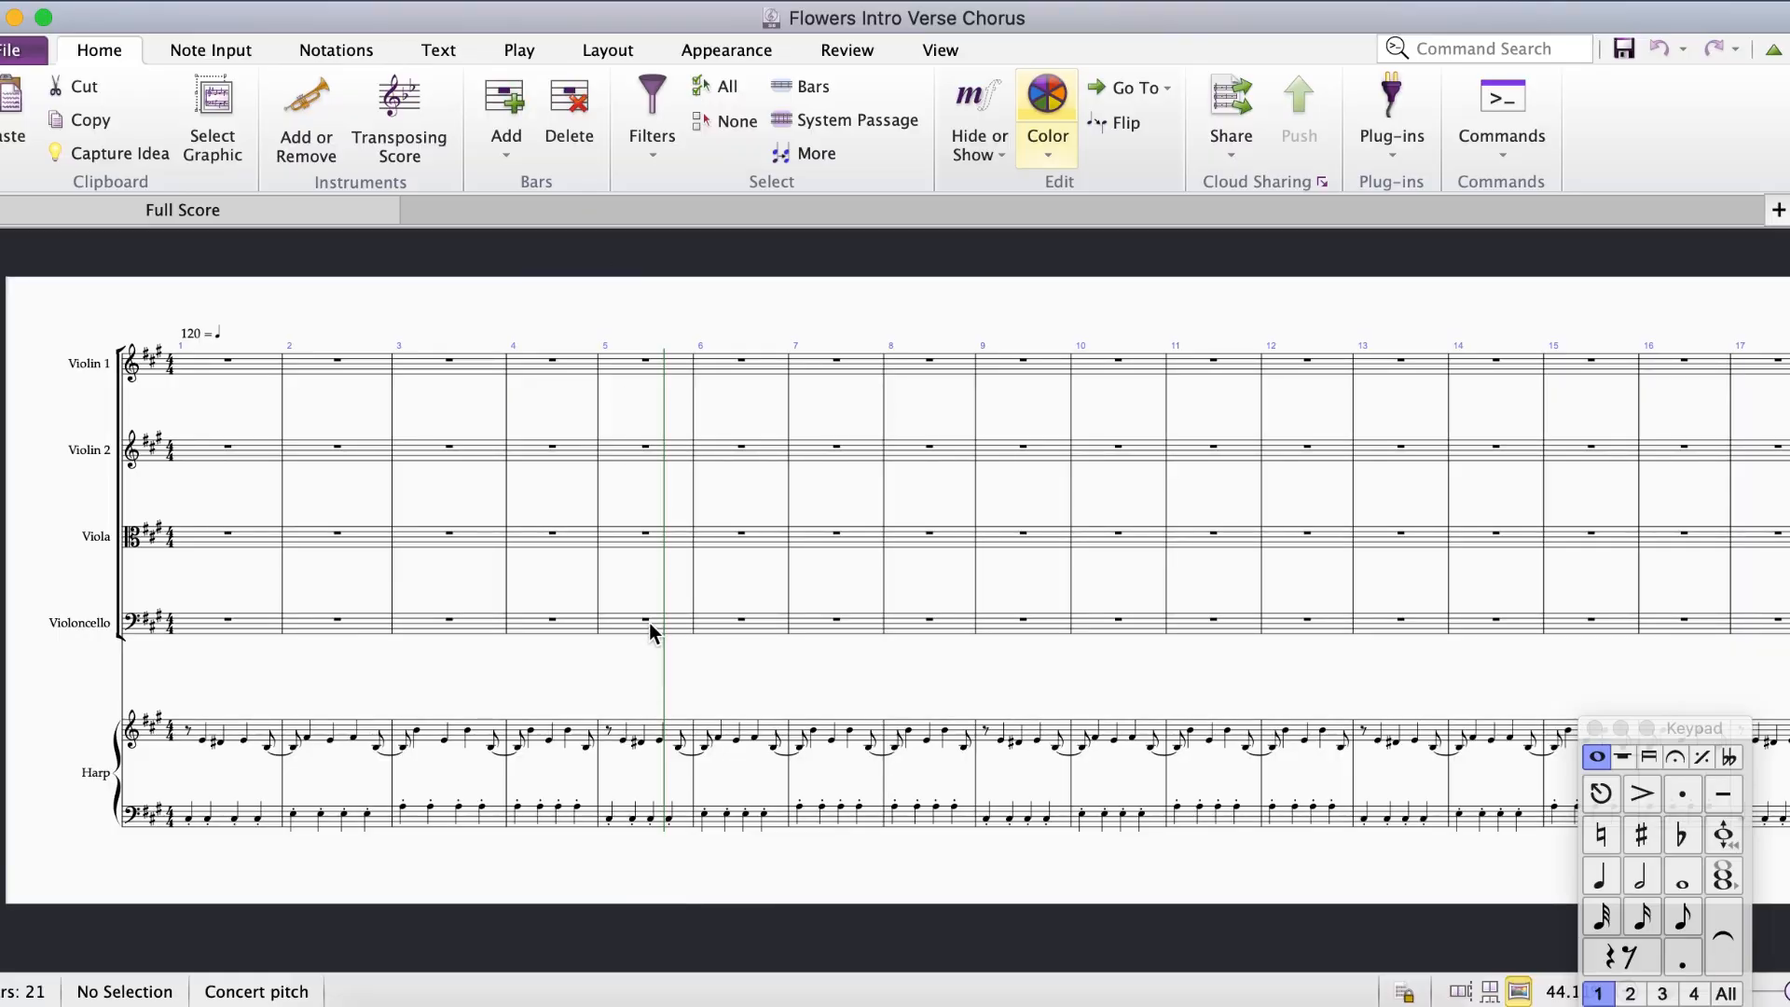
Begin bar 5 with an eighth rest in all four string staves.
click(650, 624)
shift+click(650, 366)
click(1682, 917)
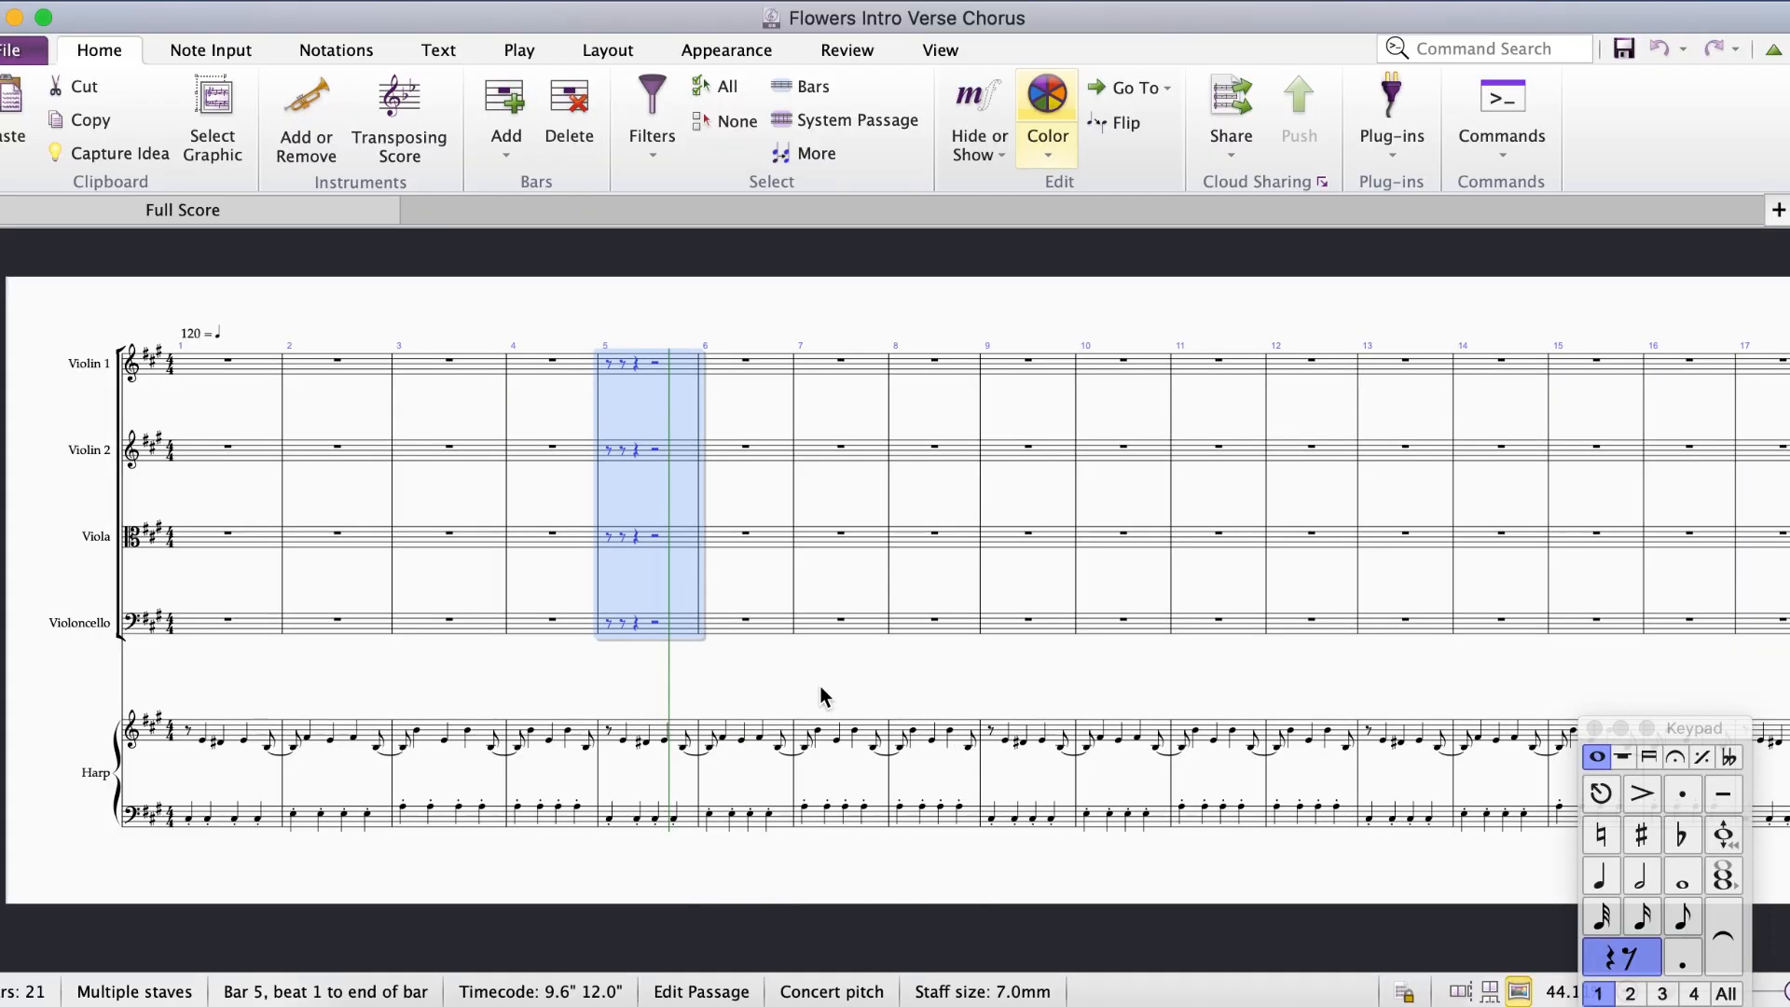
Enter an F♯3 dotted quarter note tied to a half note after the eighth rest in bar 5 of the Violoncello.
double_click(622, 619)
click(1603, 796)
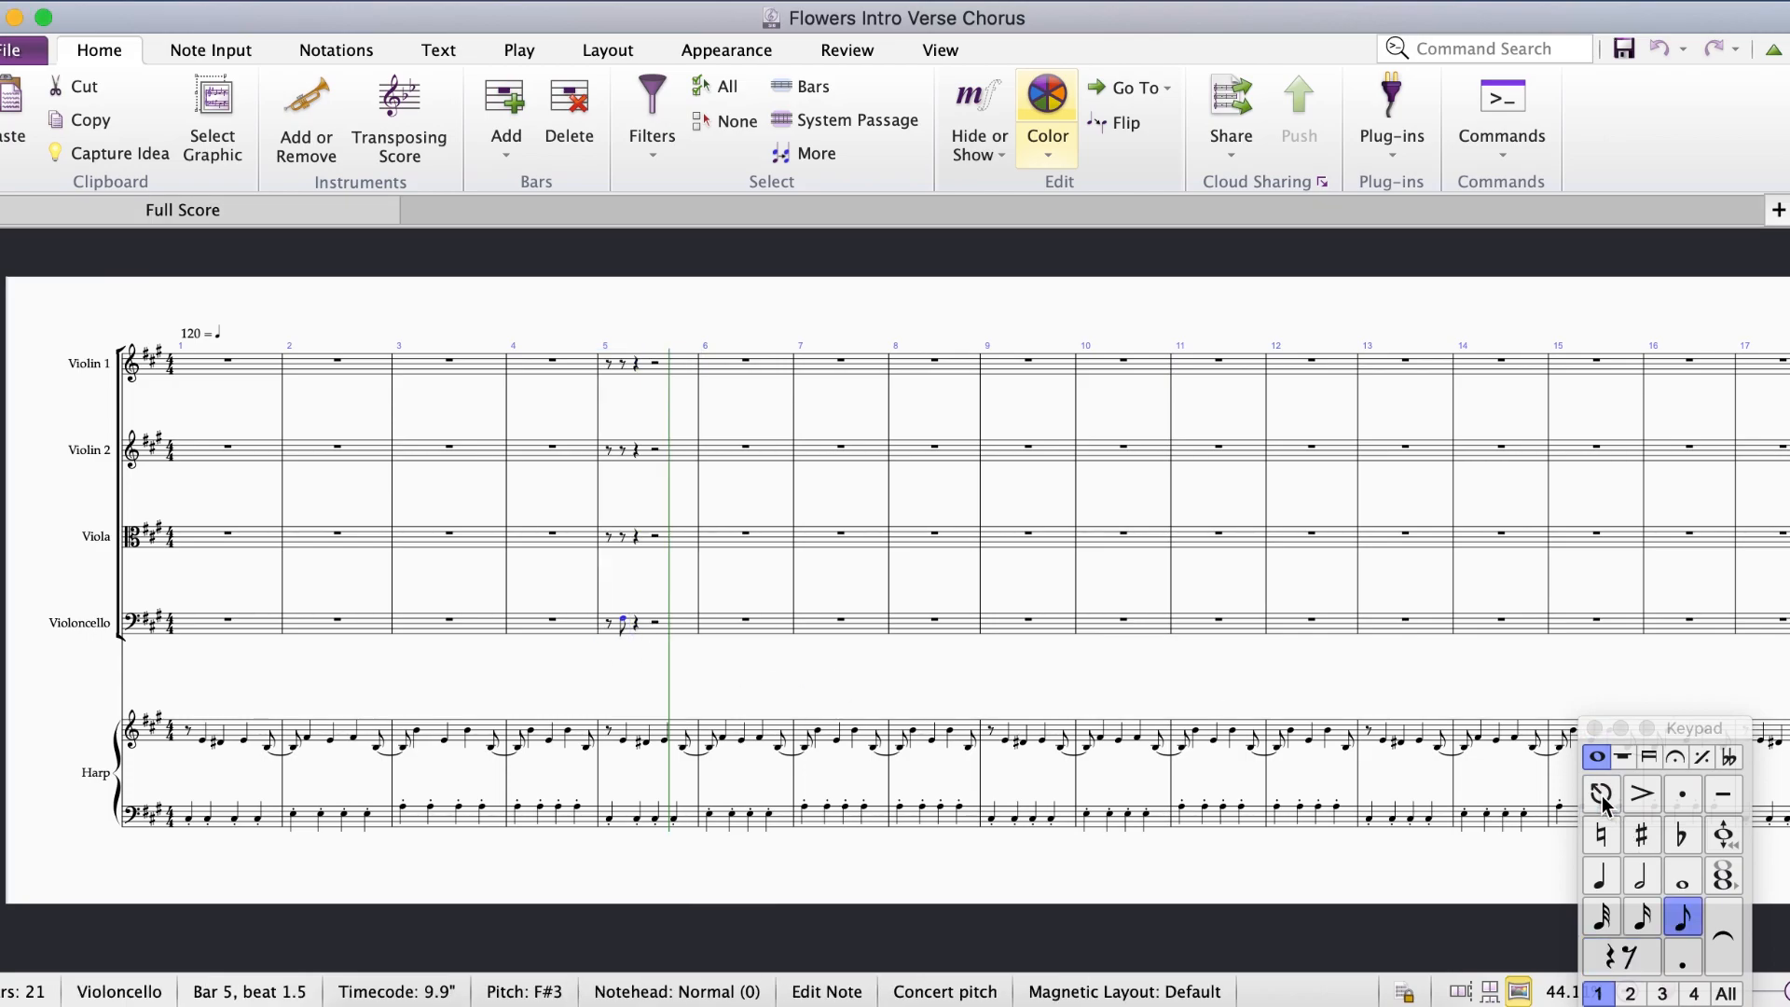
click(1603, 874)
click(1682, 968)
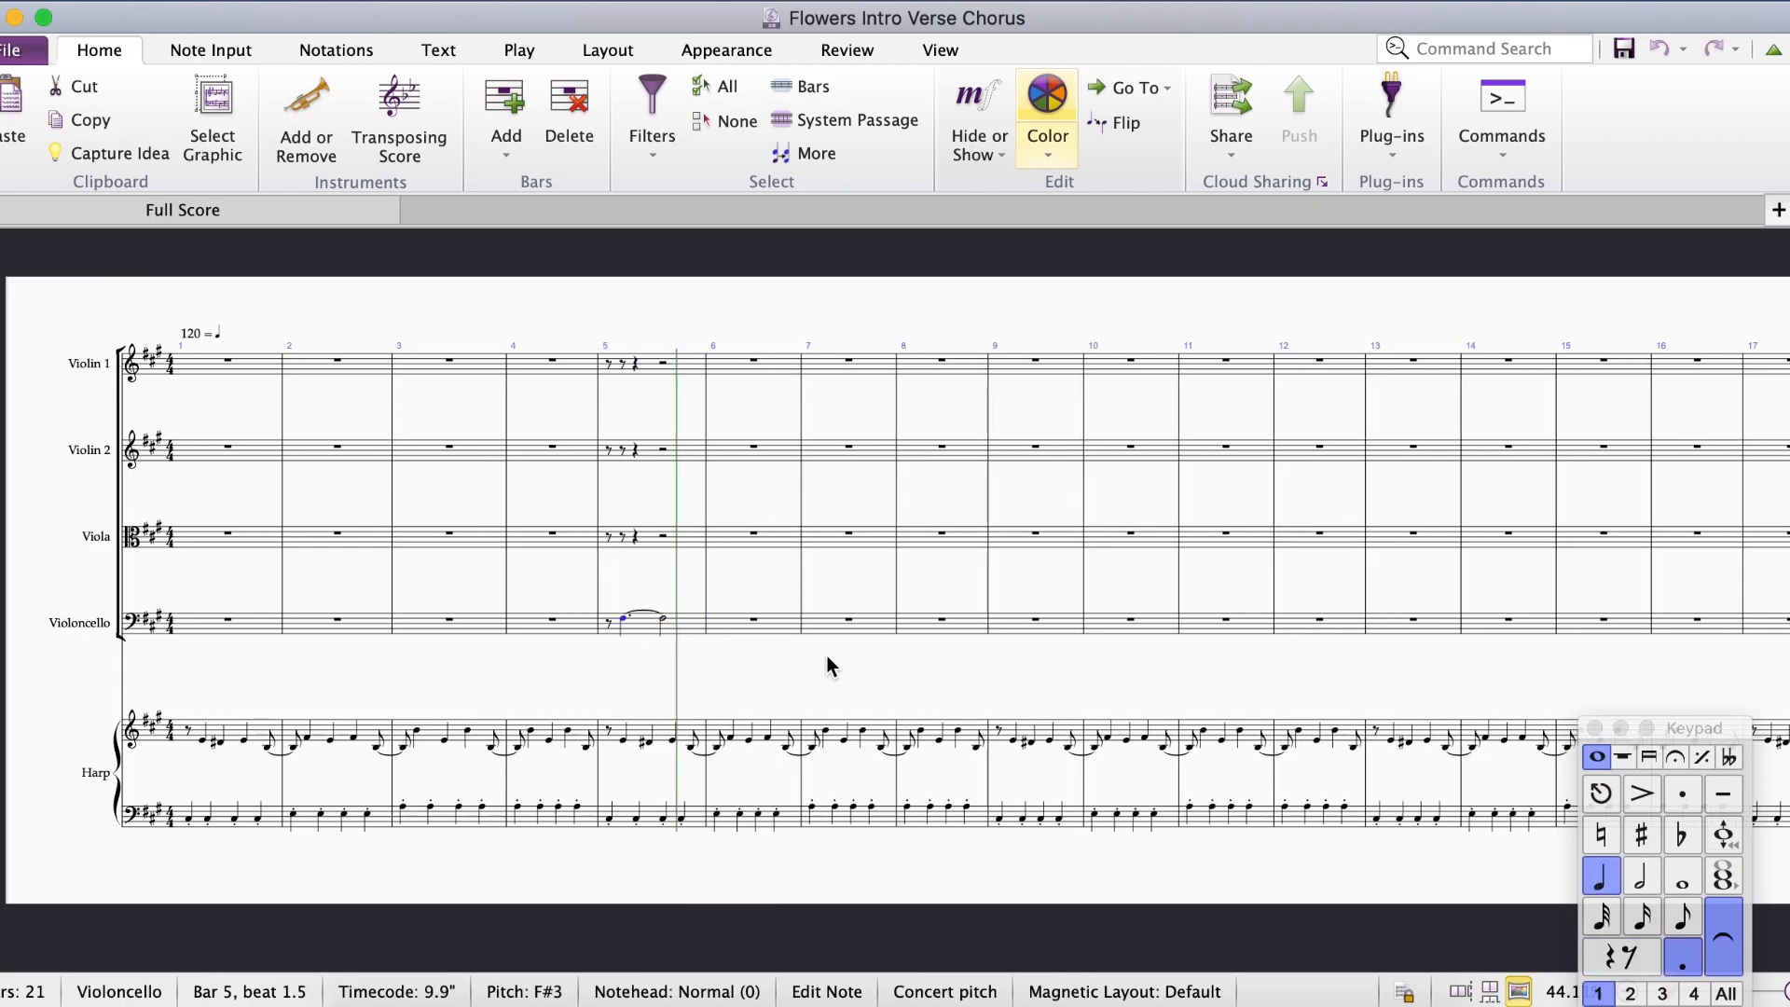
Copy the Violoncello's bar 5 figure into the Viola, Violin 2 and Violin 1 staves, adjusting the pitch for each instrument.
click(681, 625)
alt+click(649, 545)
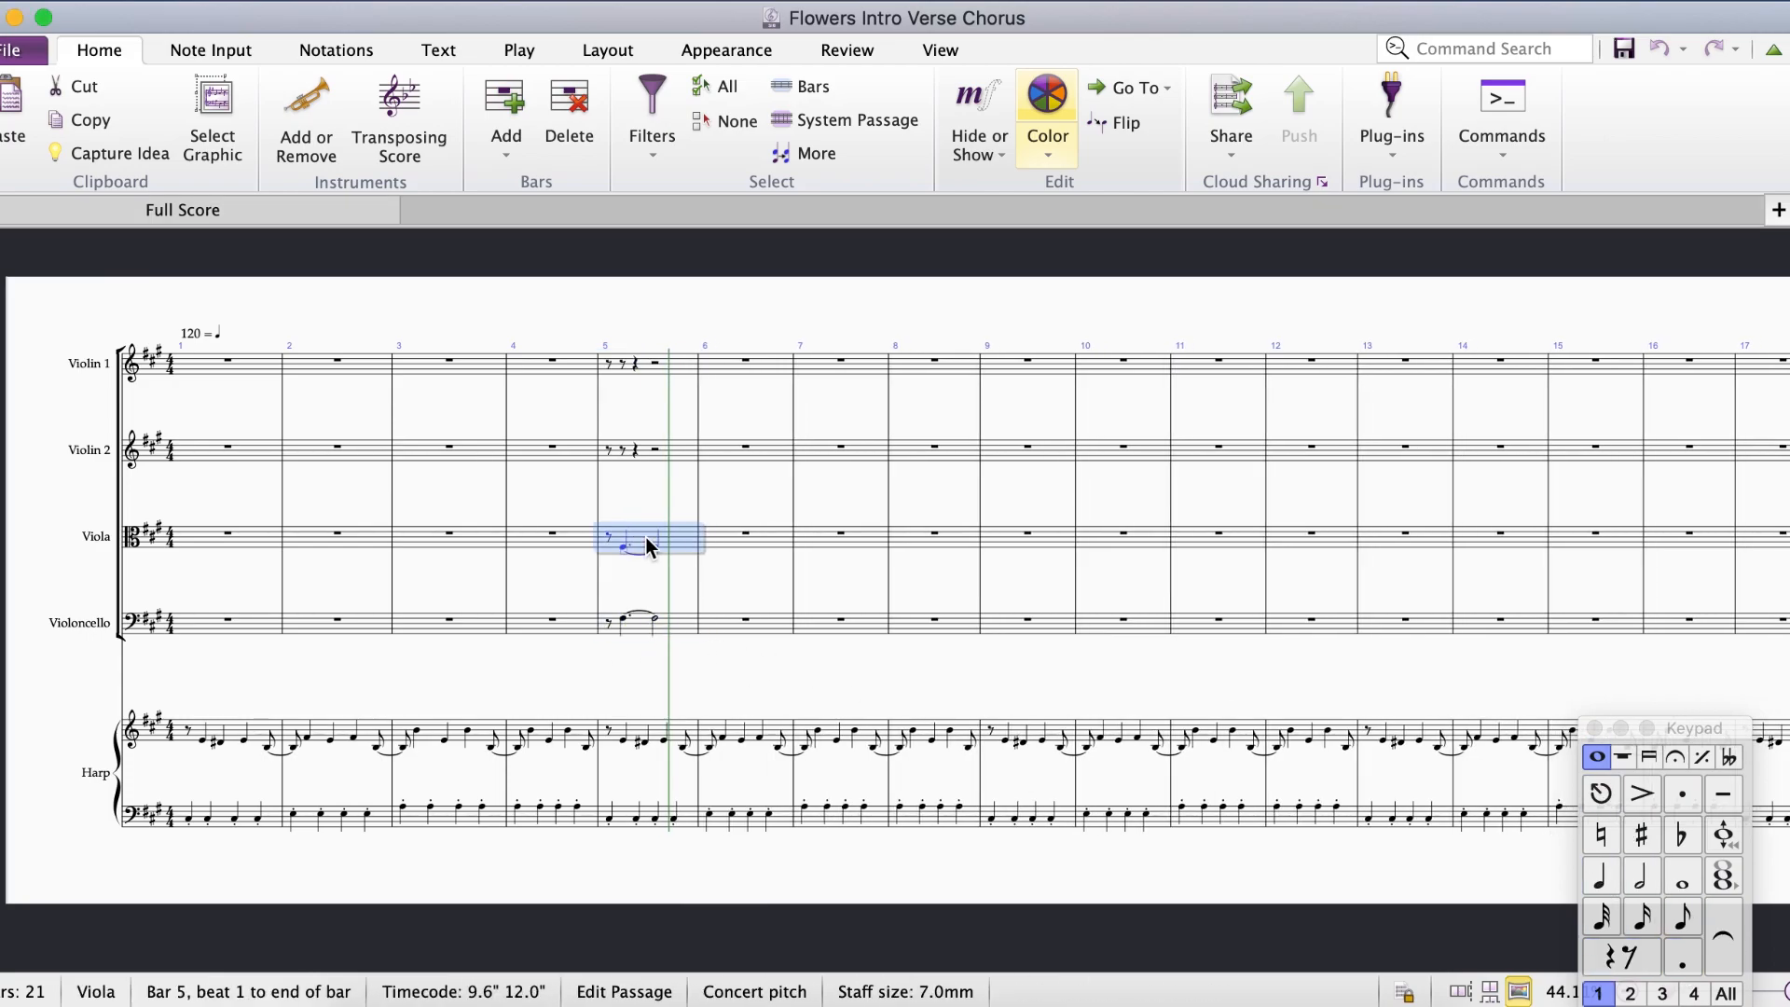
alt+click(647, 454)
key(Up)
key(Up)
alt+click(652, 375)
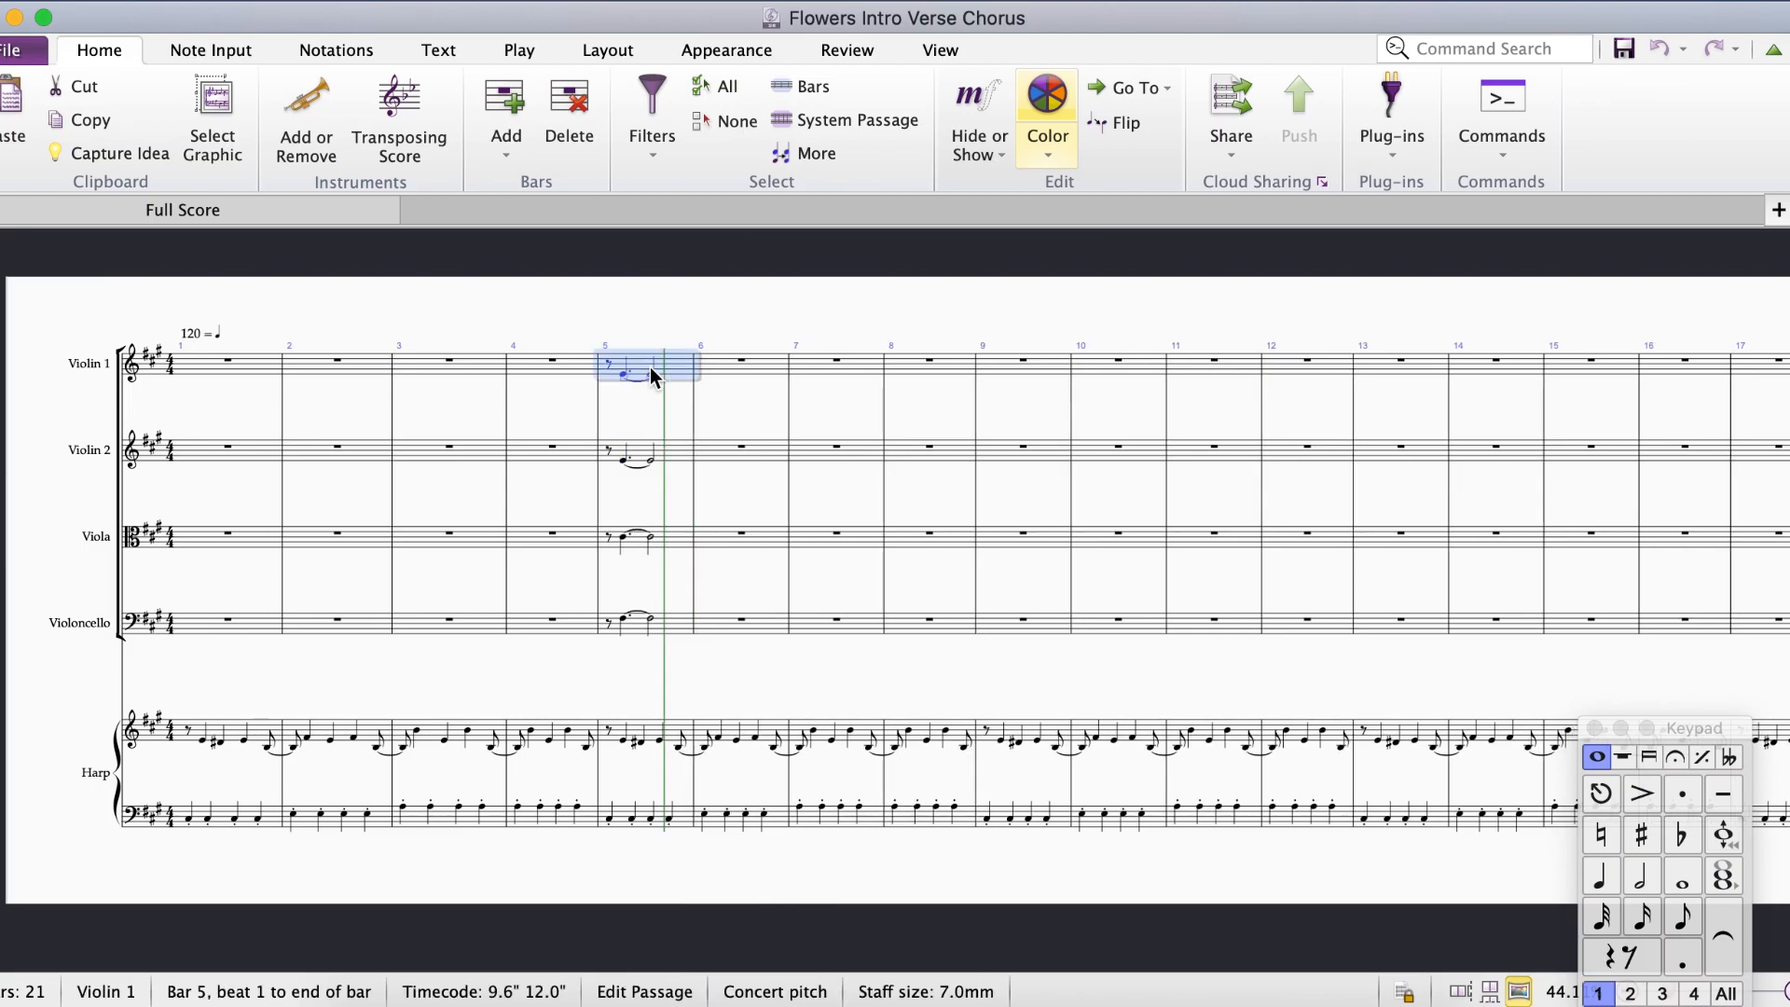
Copy each string staff's bar 5 into bar 6 and adjust the pitches to the new chord.
scroll(637, 508, up, 2)
scroll(636, 511, right, 1)
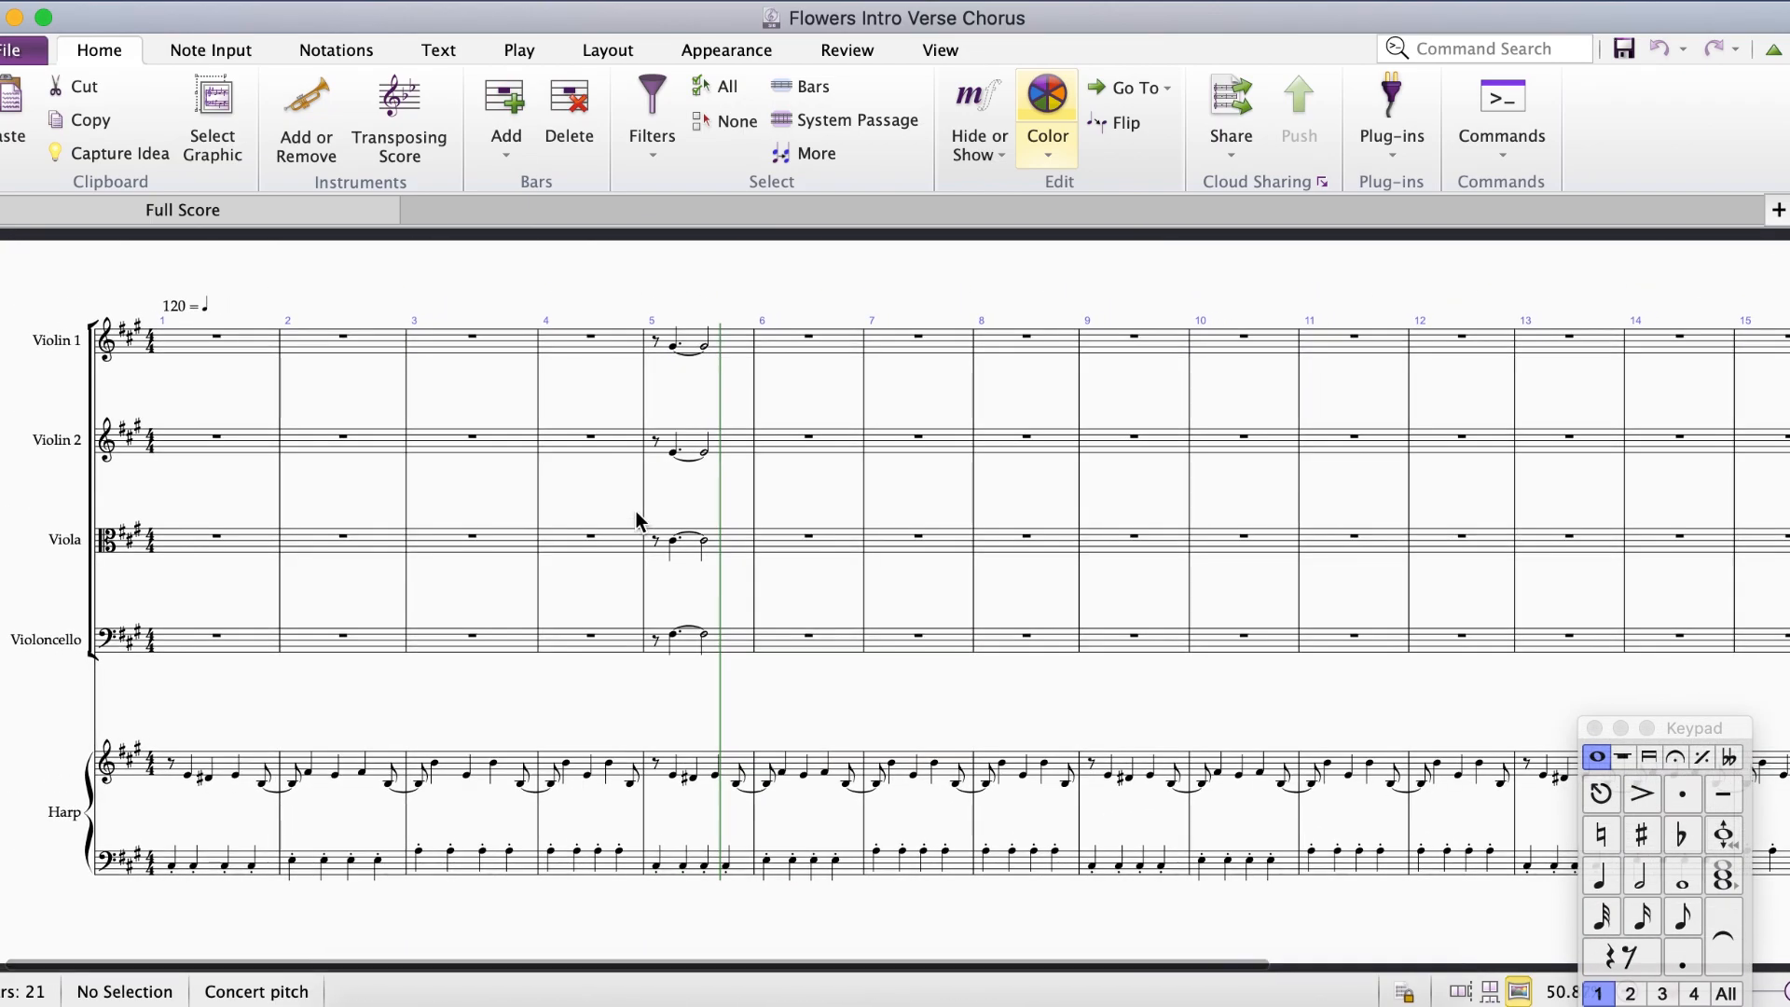
click(713, 351)
alt+click(807, 348)
click(731, 456)
alt+click(800, 445)
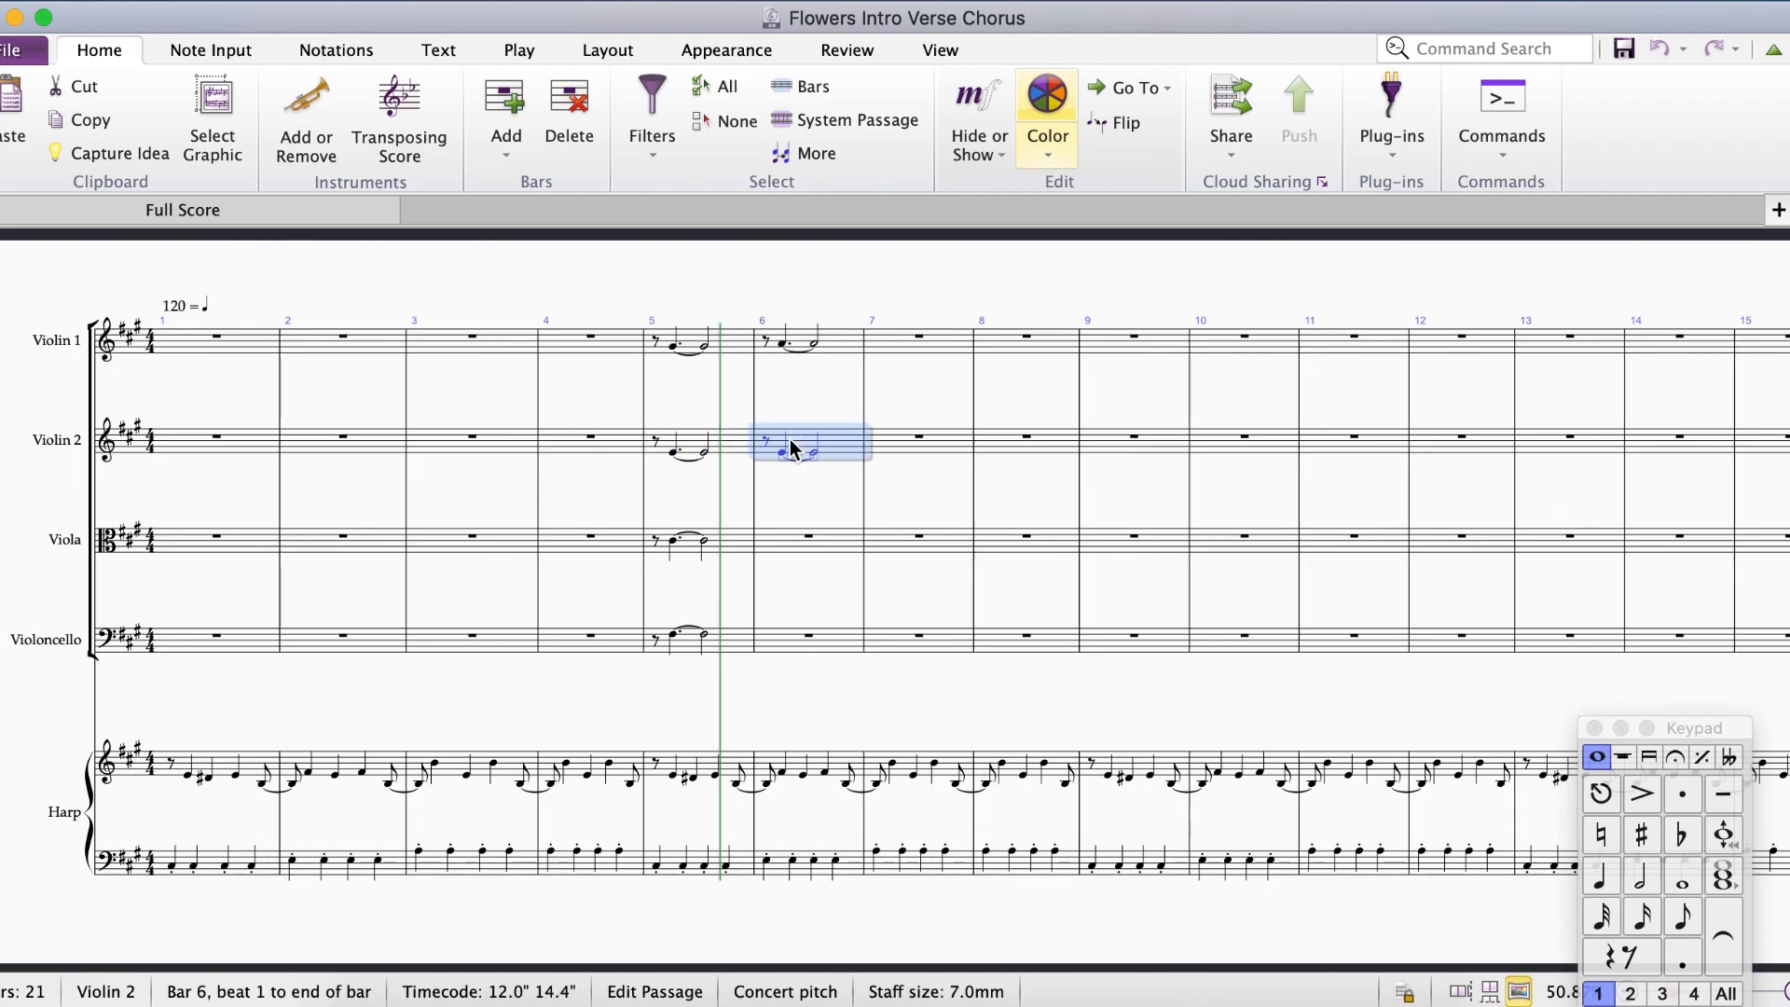
click(731, 553)
alt+click(786, 550)
click(732, 653)
alt+click(777, 646)
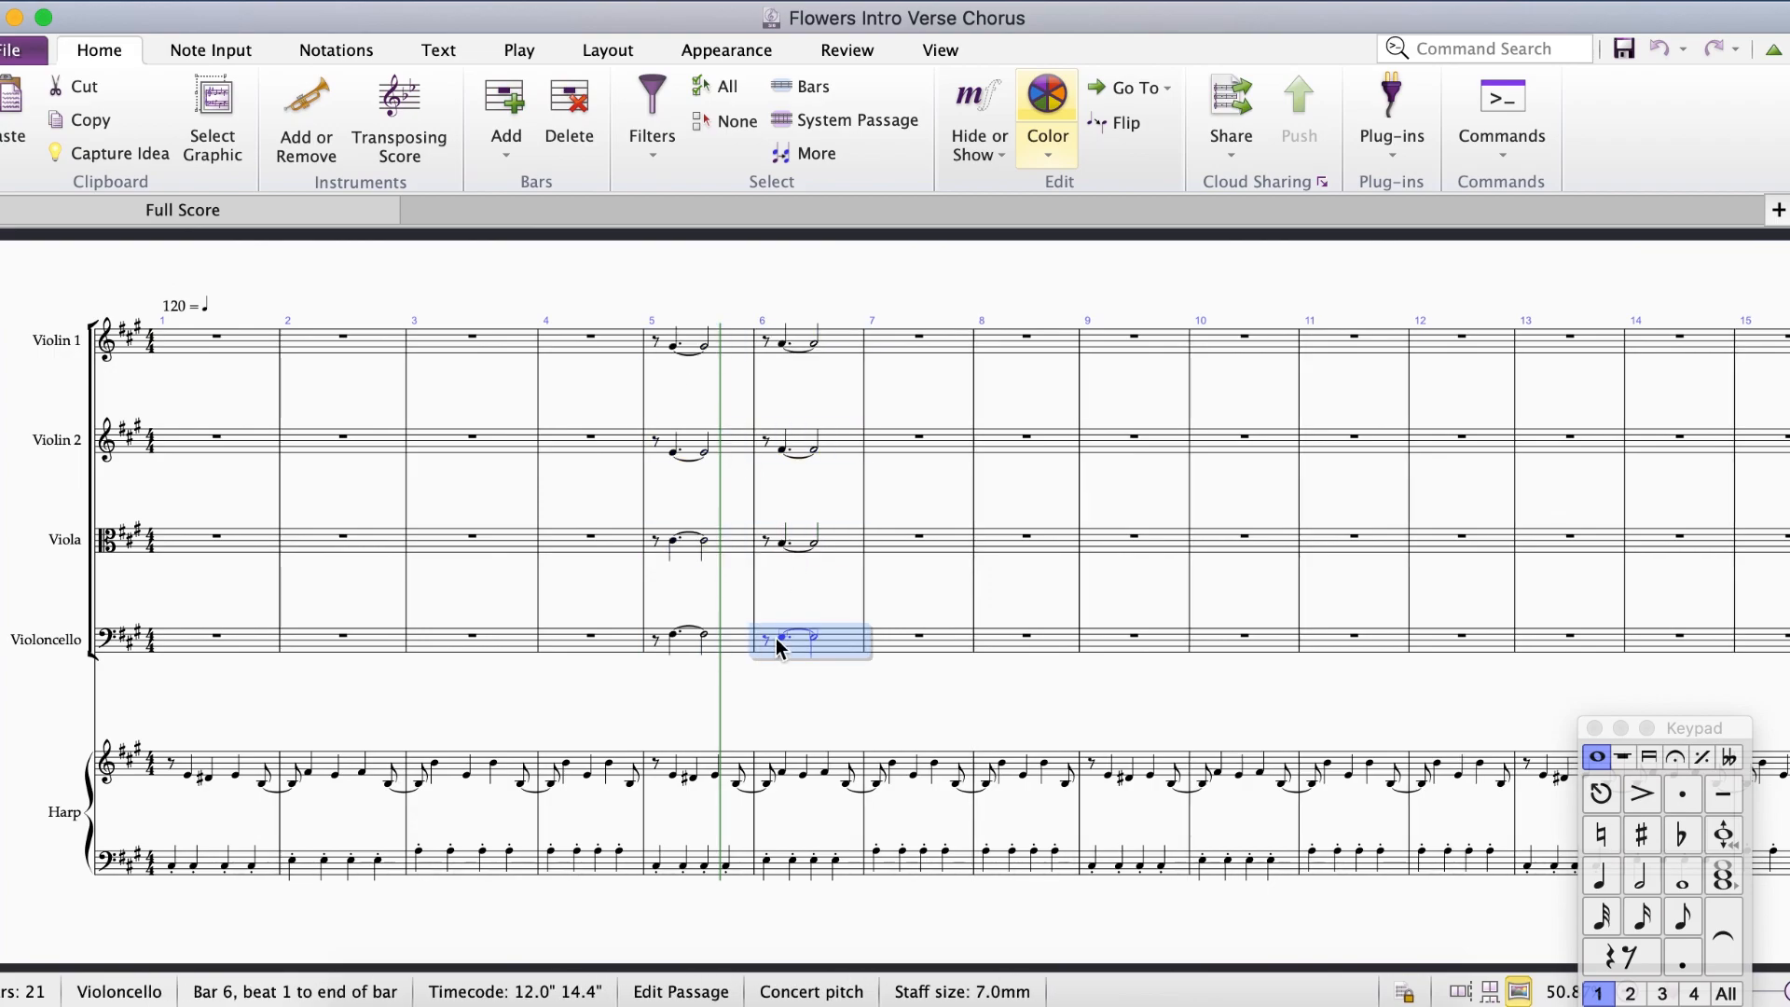
click(826, 687)
Repeat the eighth-rest and tied-note figure in bar 7 of all four string staves, adjusting the pitches.
click(742, 653)
alt+click(890, 646)
click(846, 543)
alt+click(897, 545)
click(839, 445)
click(890, 447)
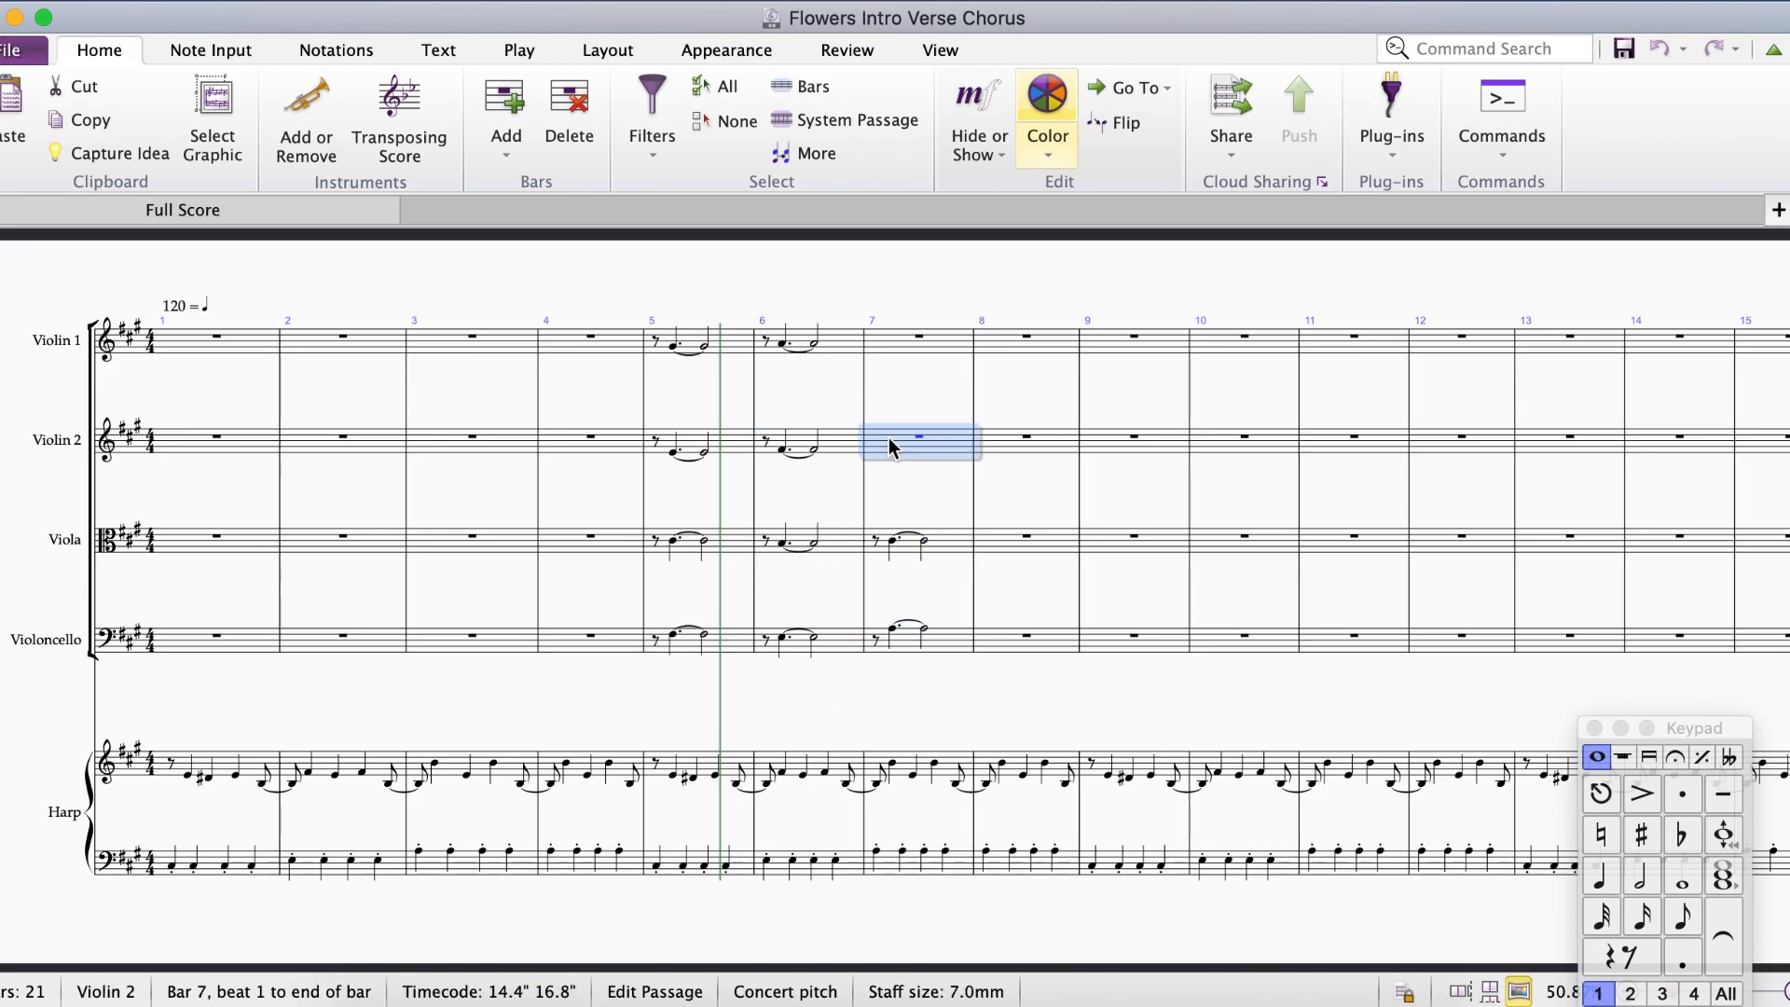
alt+click(917, 350)
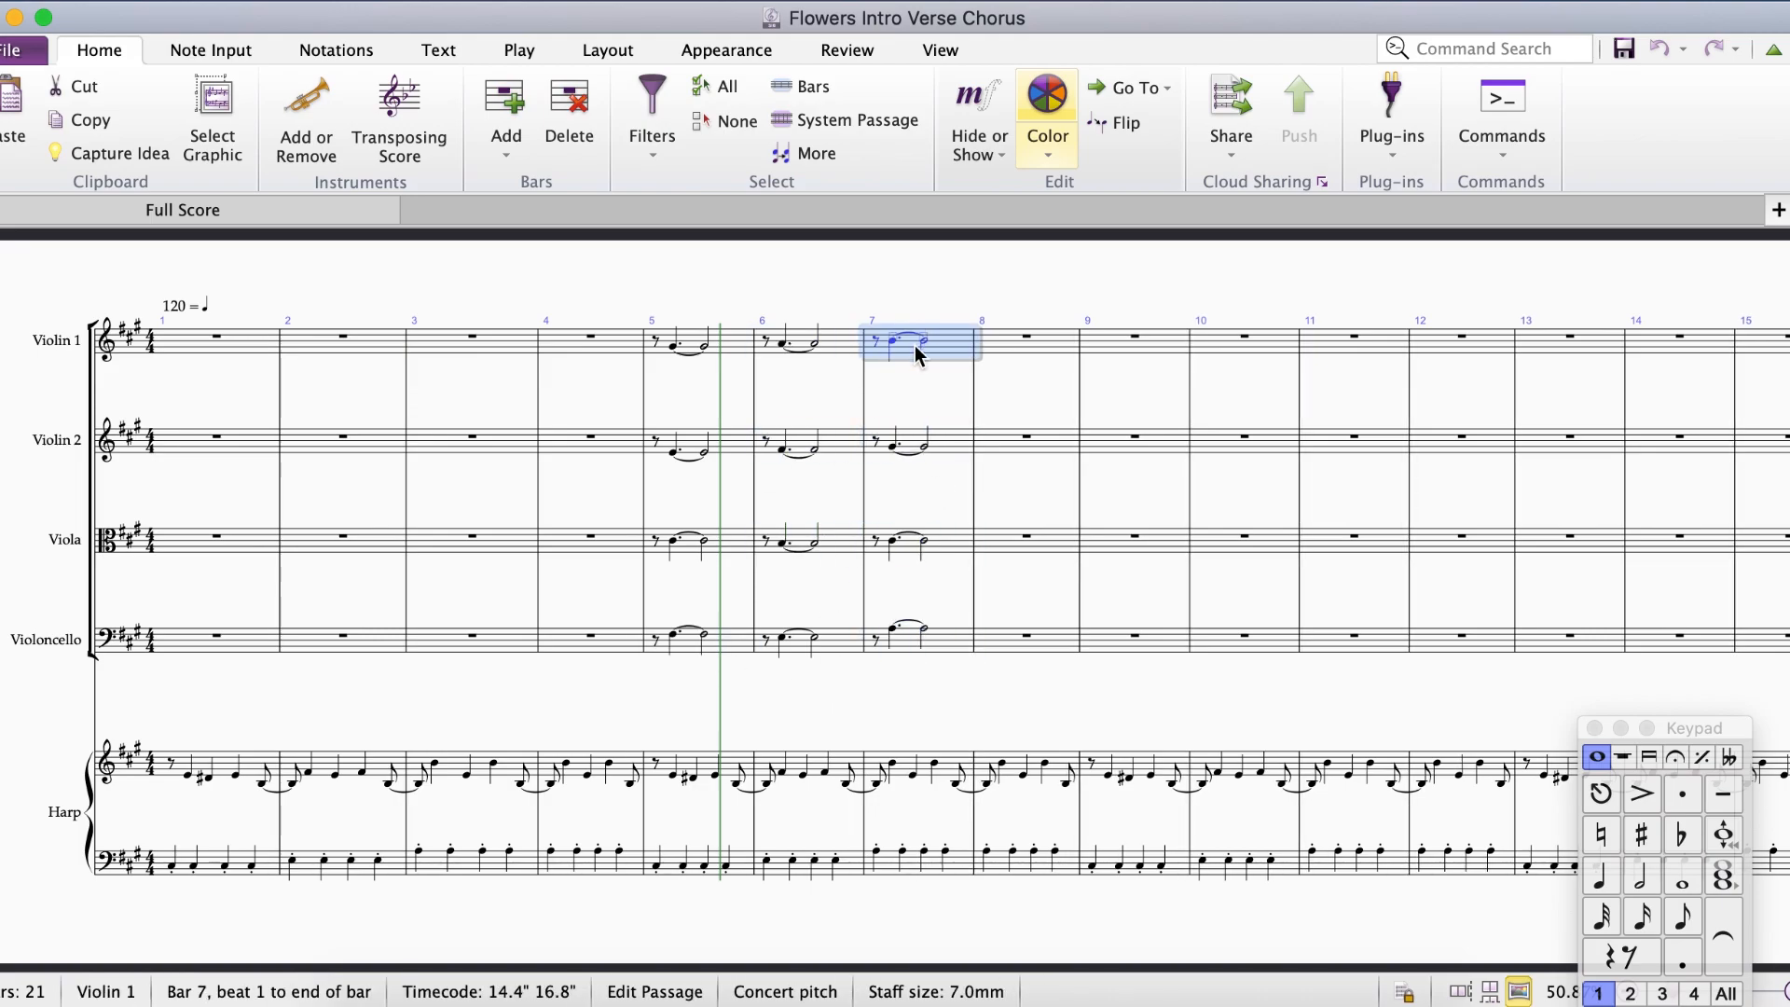
Copy the string figure into bar 8 with adjusted pitches and replace its opening eighth rests with eighth notes.
click(1032, 651)
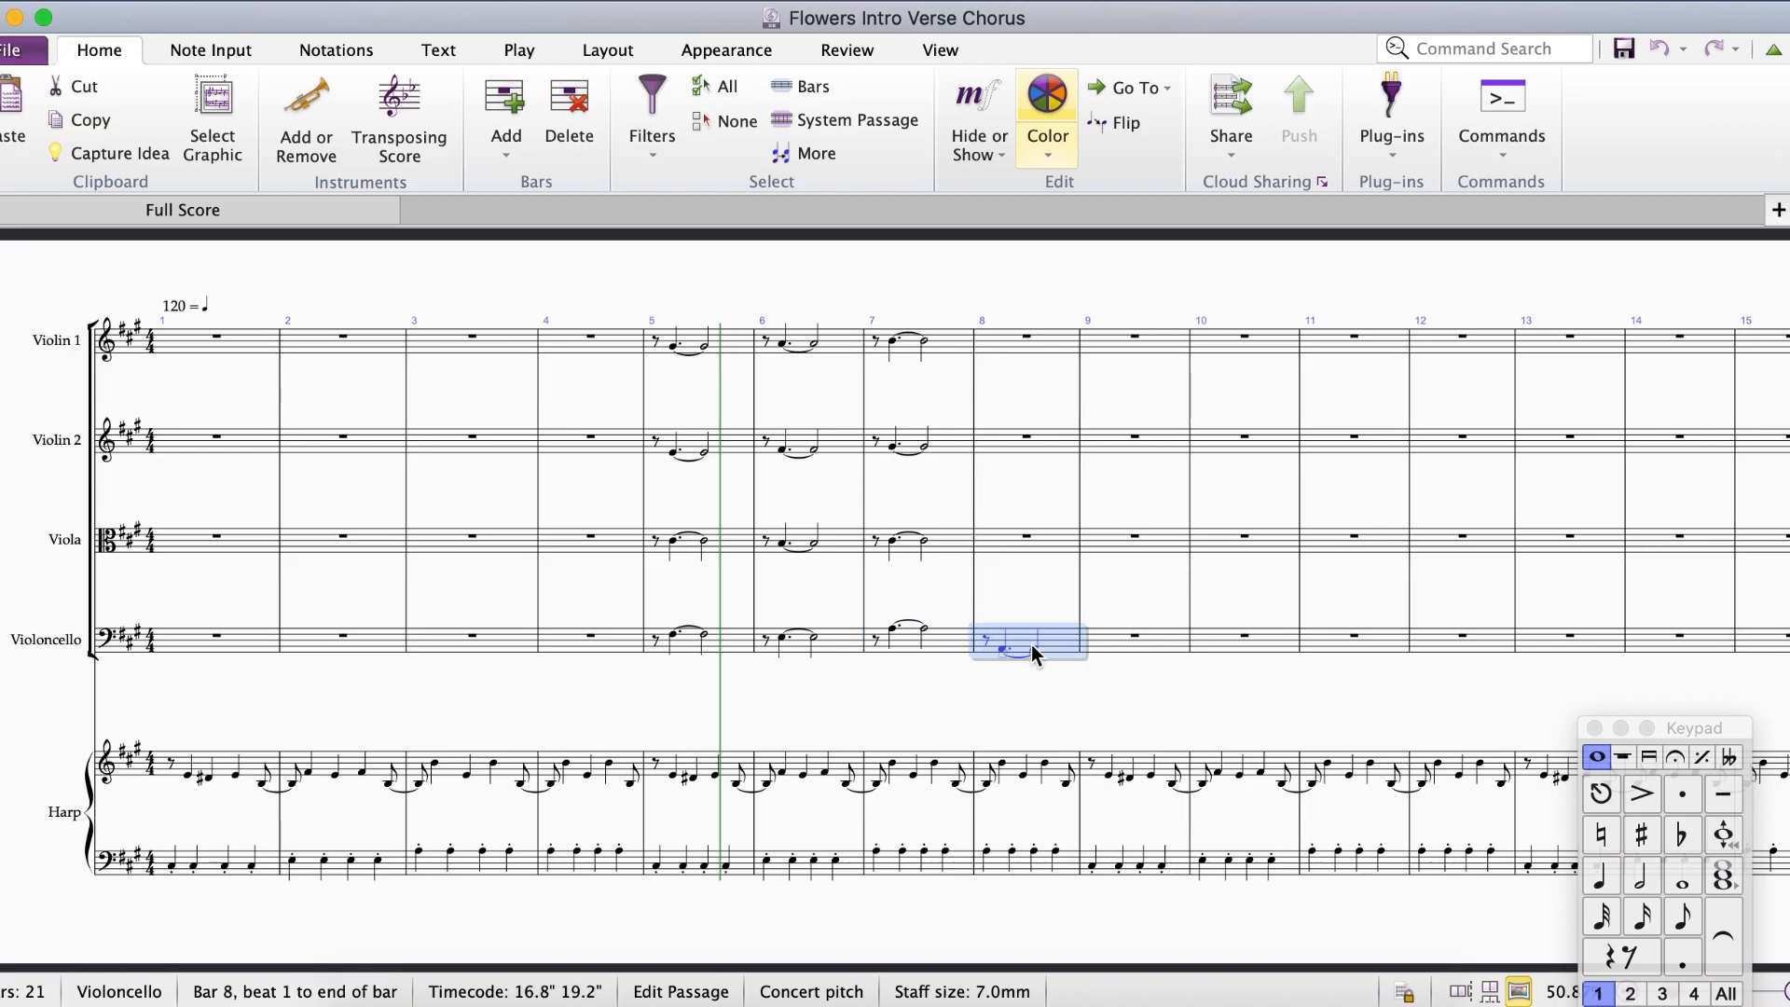
click(951, 550)
alt+click(1021, 548)
click(953, 447)
scroll(1035, 439, up, 3)
click(919, 321)
alt+click(977, 315)
scroll(998, 423, down, 2)
scroll(979, 494, right, 1)
key(Escape)
click(938, 619)
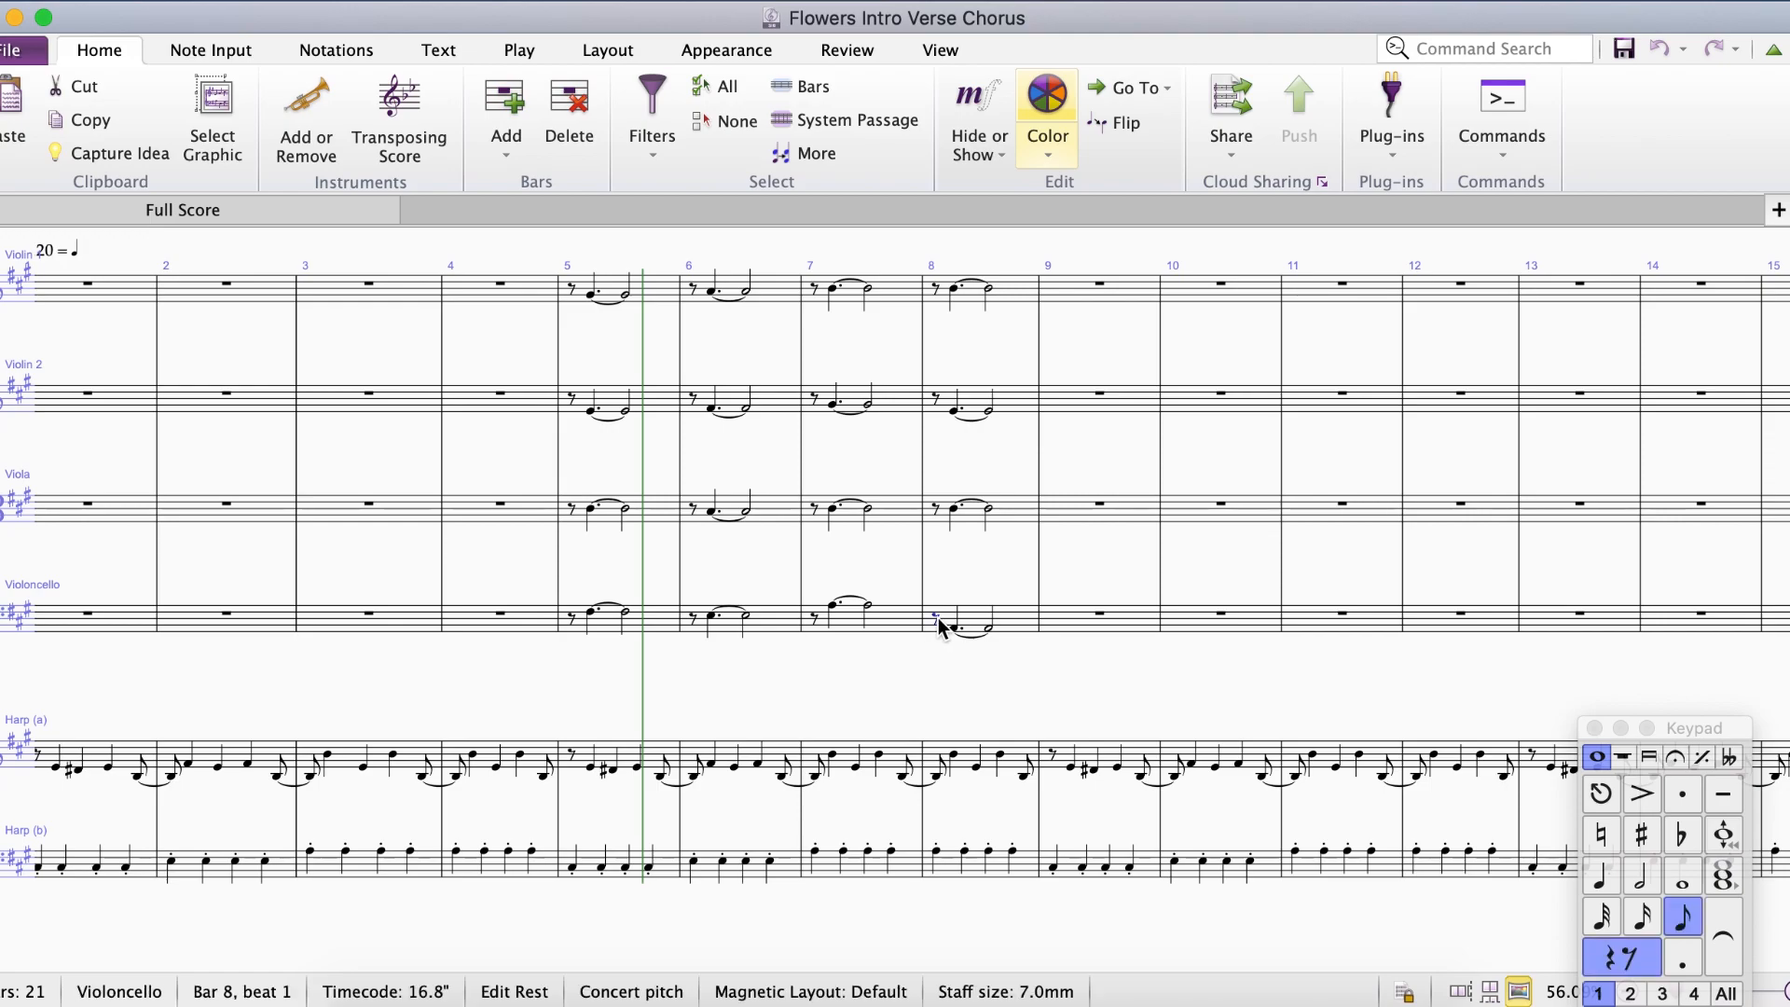
click(938, 511)
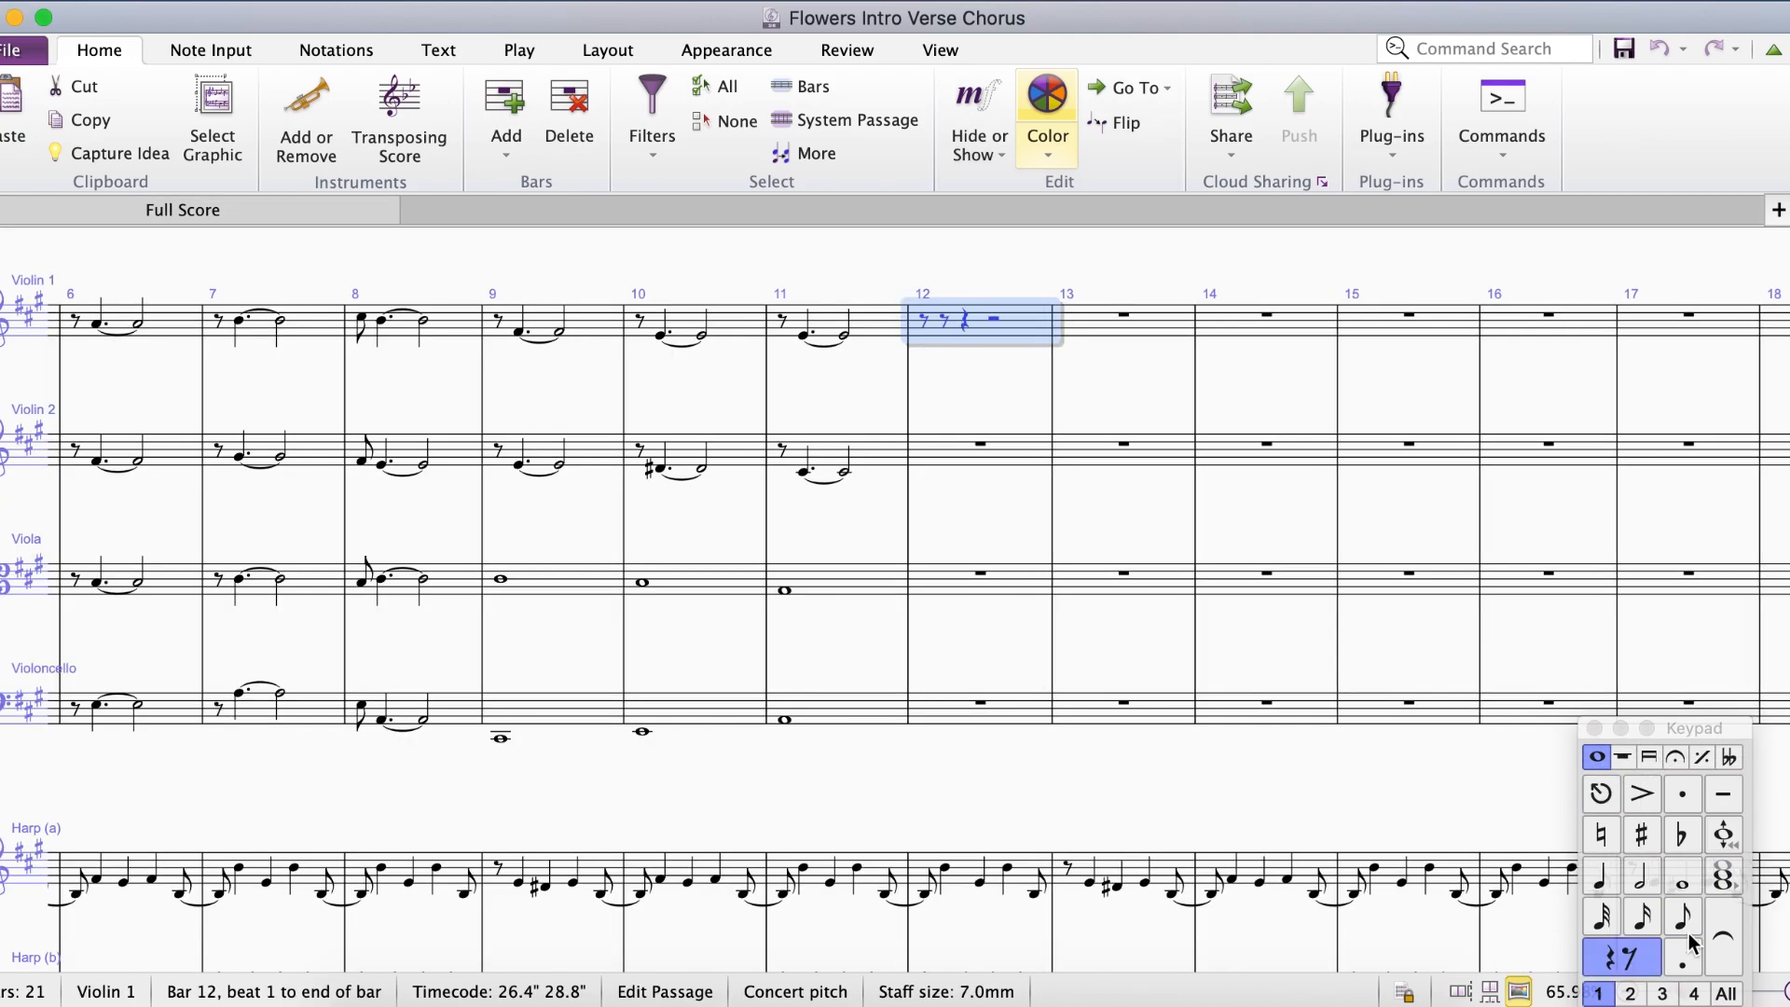
Fill Violin 1's bar 12 with an eighth note, a quarter note, two tied A eighth notes and a dotted G♯4 quarter note.
click(1598, 877)
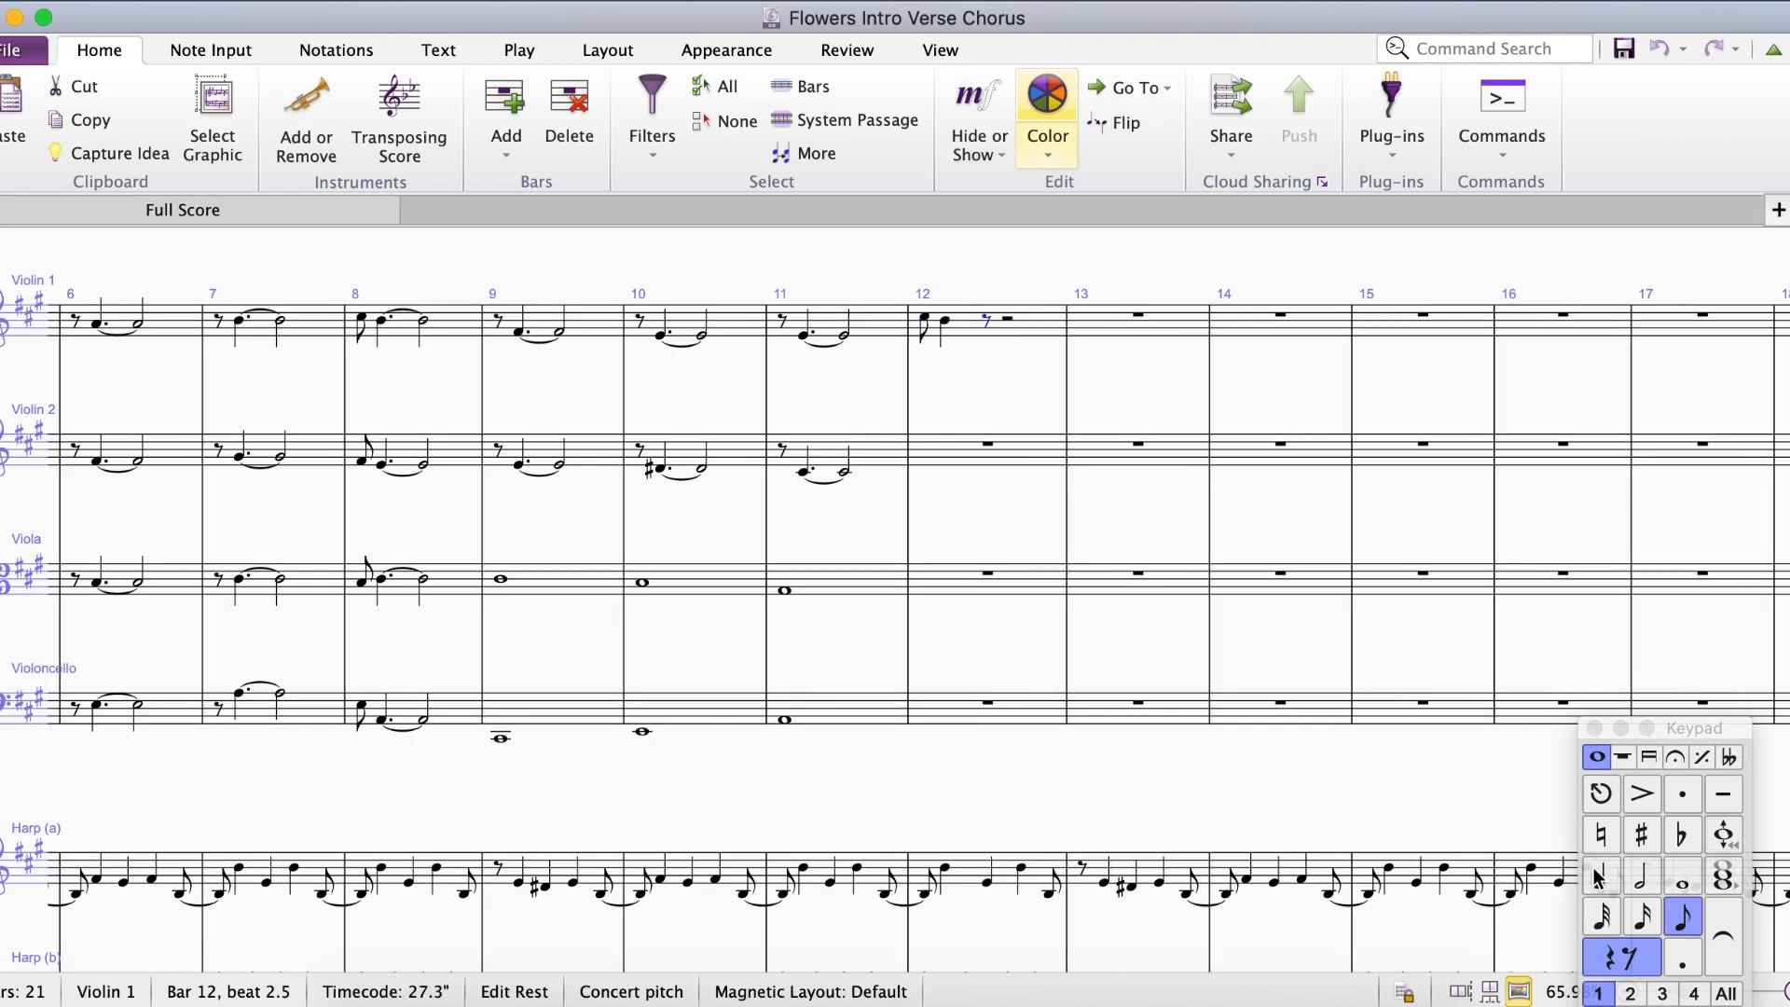
key(a)
click(1682, 917)
key(a)
click(988, 324)
click(1723, 936)
click(1031, 326)
key(g)
click(1600, 884)
click(1682, 960)
Copy Violin 1's bar 12 into Violin 2 and lower its notes to form a harmony part.
click(970, 329)
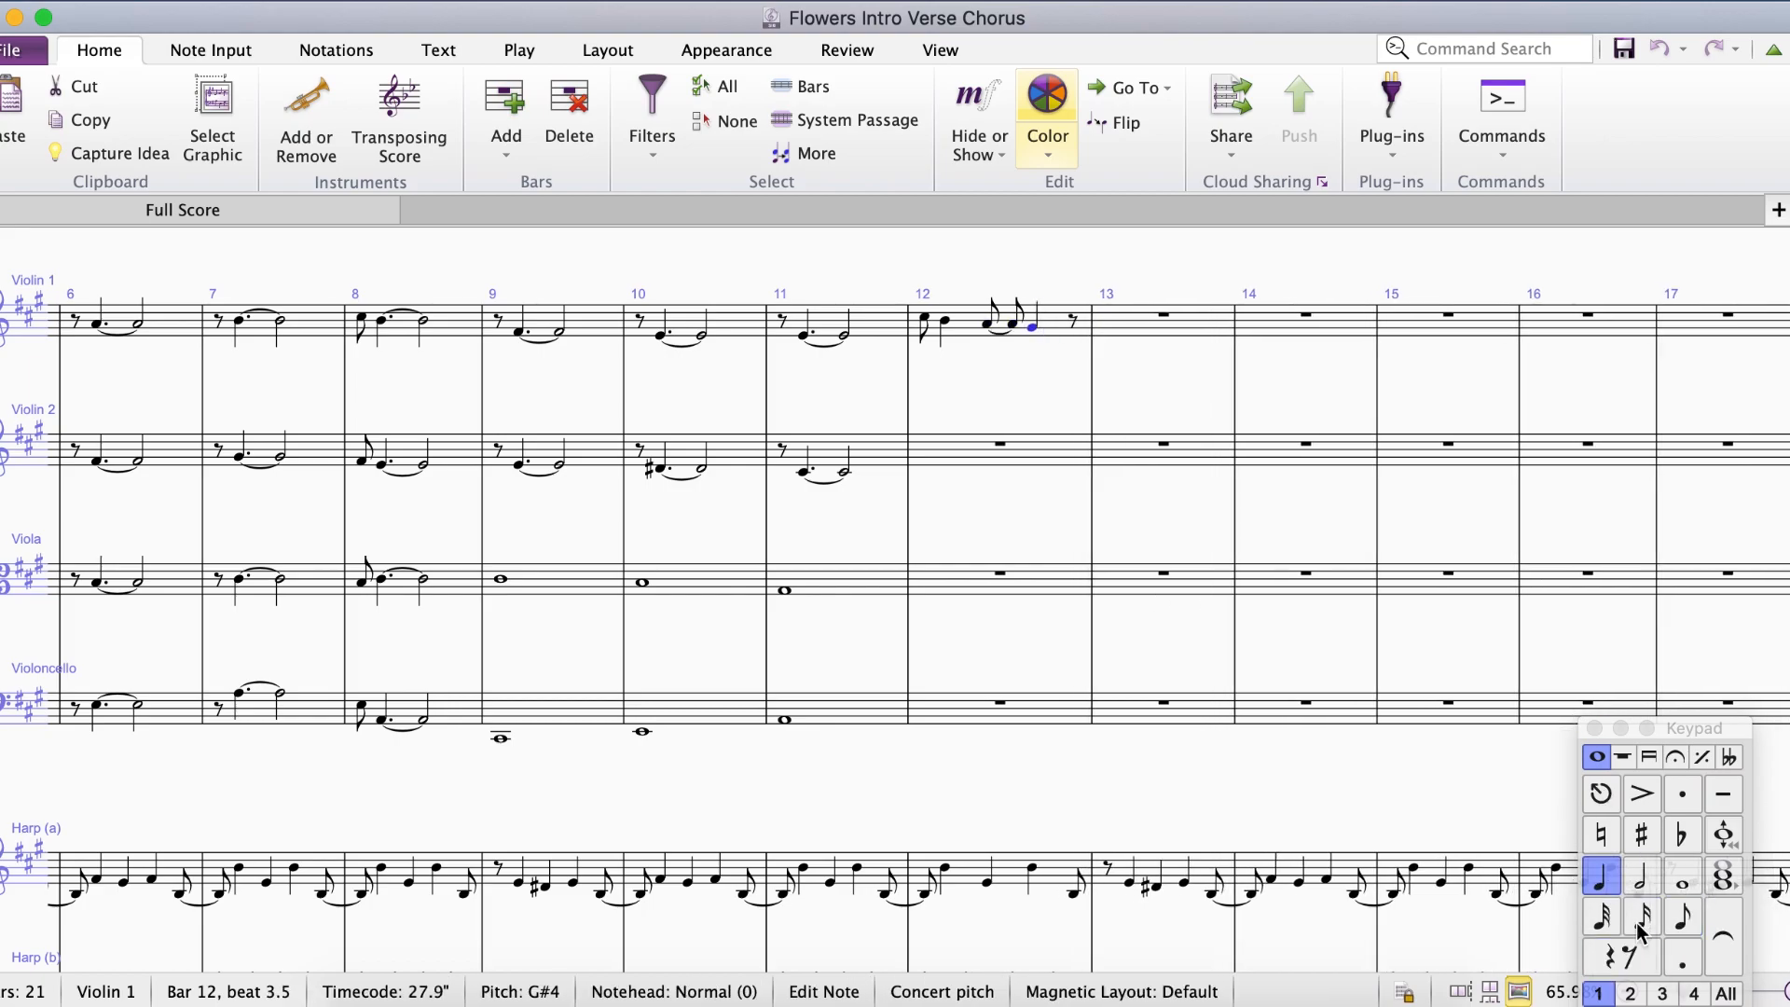
alt+click(963, 447)
click(925, 447)
key(Down)
key(Down)
key(Down)
key(Right)
key(Down)
key(Right)
key(Down)
key(Down)
key(Right)
key(Down)
key(Down)
key(Right)
key(Down)
key(Down)
Copy the bar 12 rhythm into the Viola an octave lower and adjust its individual pitches.
click(965, 329)
alt+click(953, 588)
key(super+Down)
click(925, 580)
key(Down)
key(Down)
key(Right)
key(Down)
key(Down)
key(Right)
key(Up)
key(Up)
key(Right)
key(Right)
key(Up)
key(Up)
Copy the Viola's bar 12 into the Violoncello an octave lower and lower its first note.
click(956, 587)
alt+click(943, 716)
key(super+Down)
click(925, 720)
key(Down)
key(Down)
key(Down)
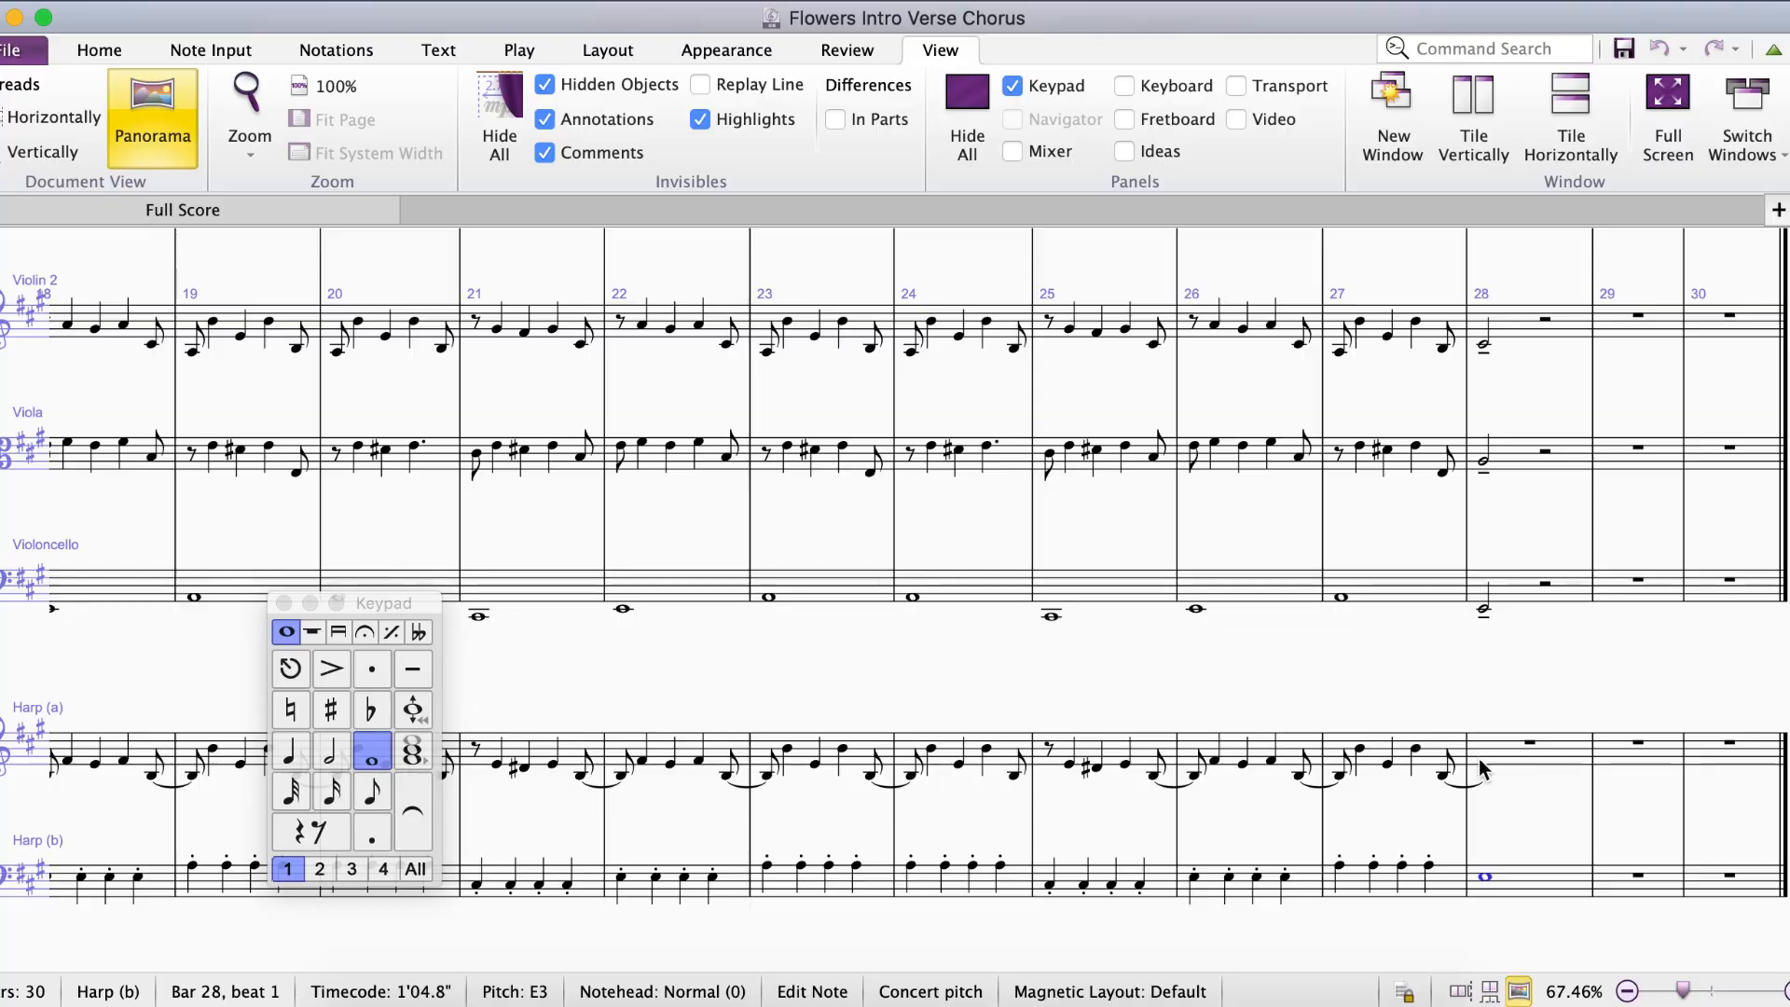
Enter a whole-note chord in bar 28 of the harp's upper staff, stacking two thirds above A3.
click(1486, 767)
key(a)
click(374, 755)
key(3)
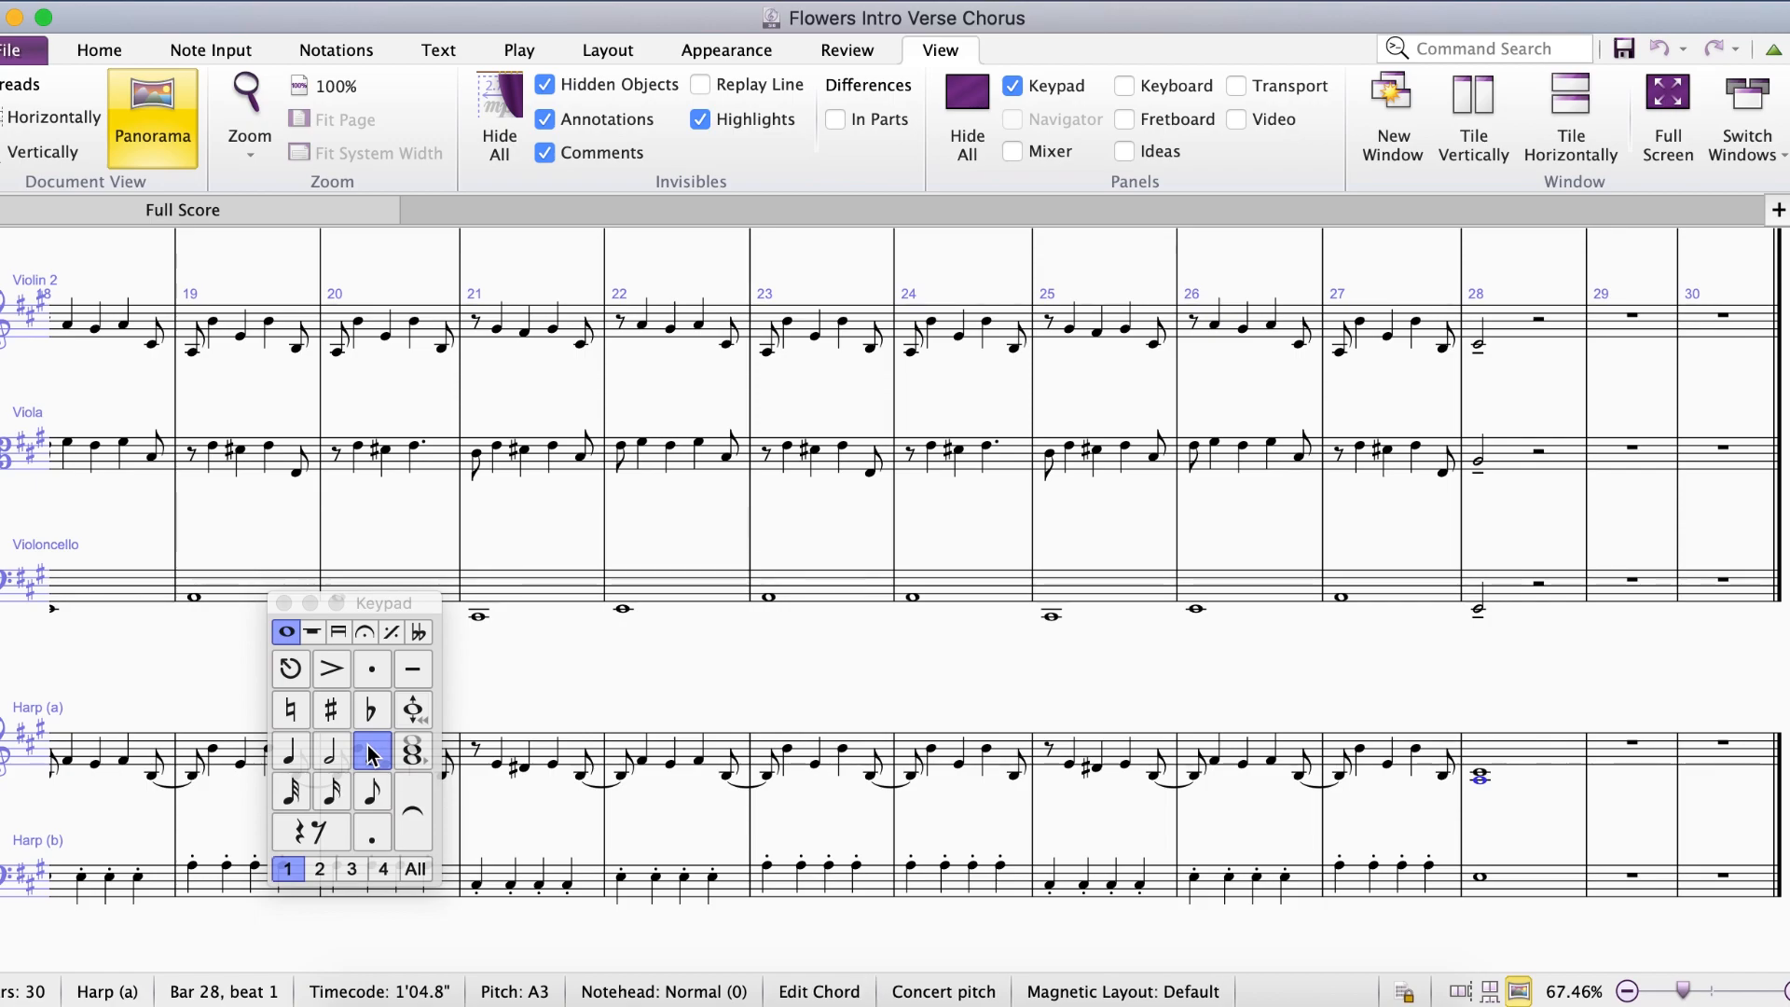
key(3)
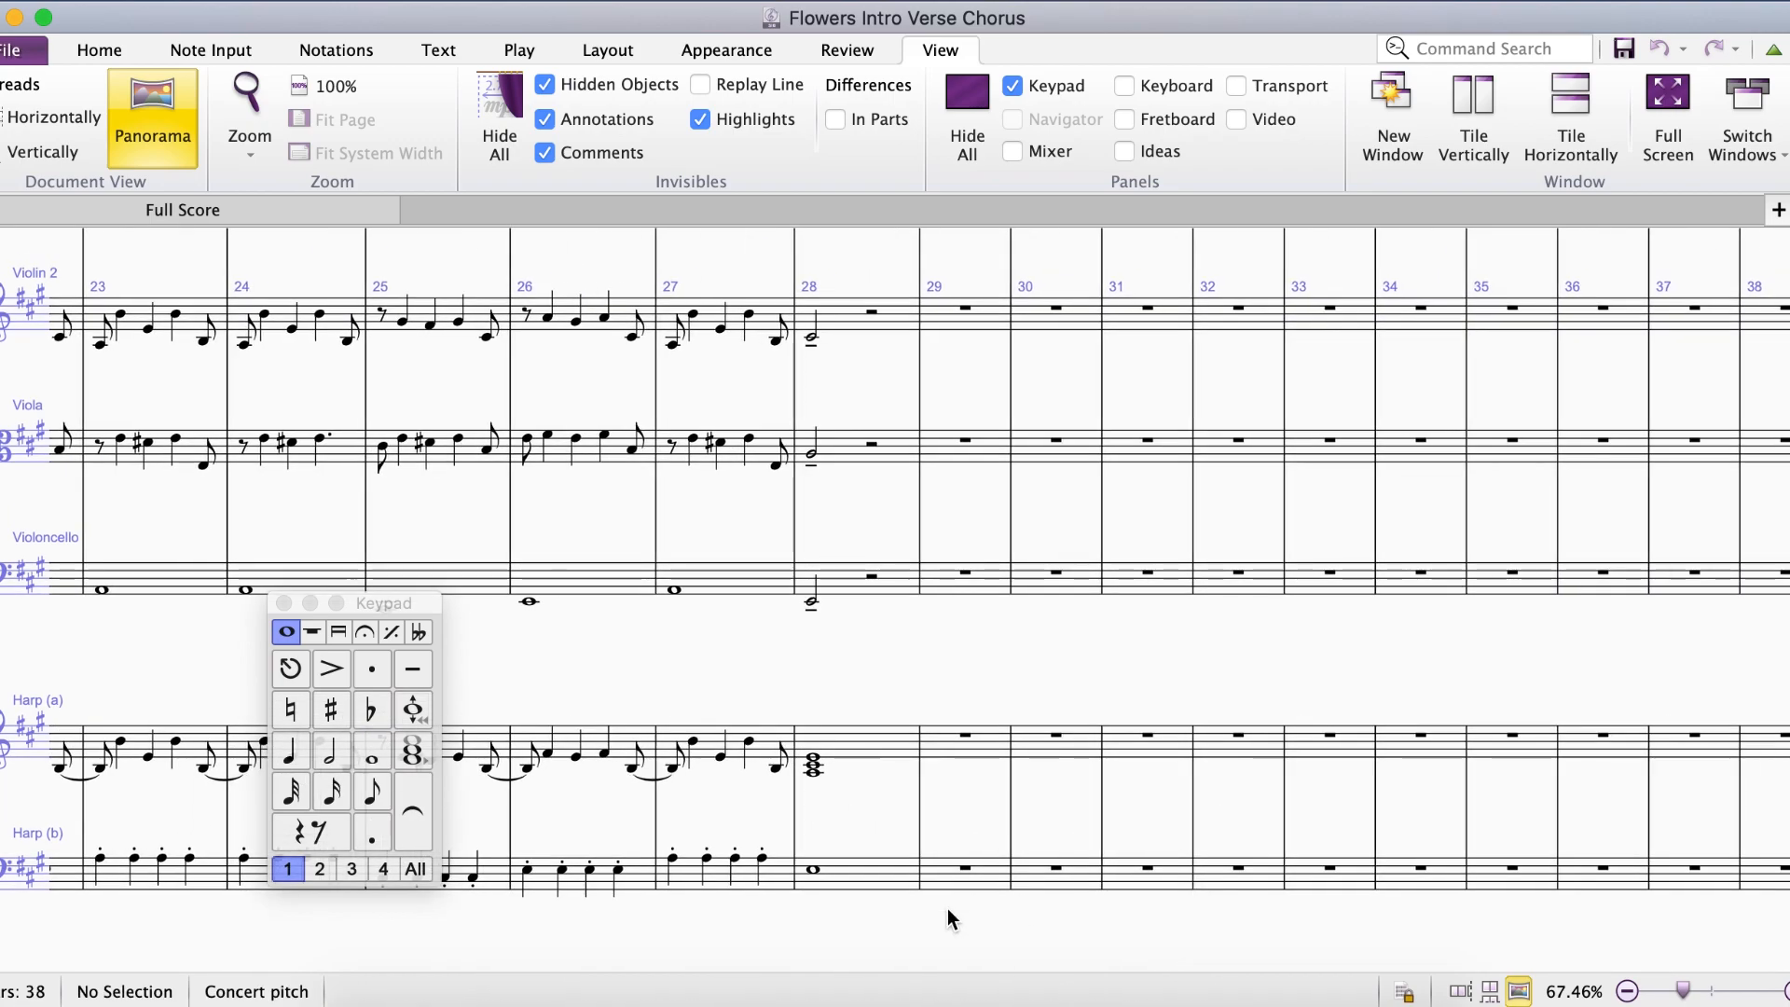
Enter four rising eighth notes, E2, B2, C♯3 and D3, at the start of bar 29 in the harp's lower staff.
click(942, 872)
key(4)
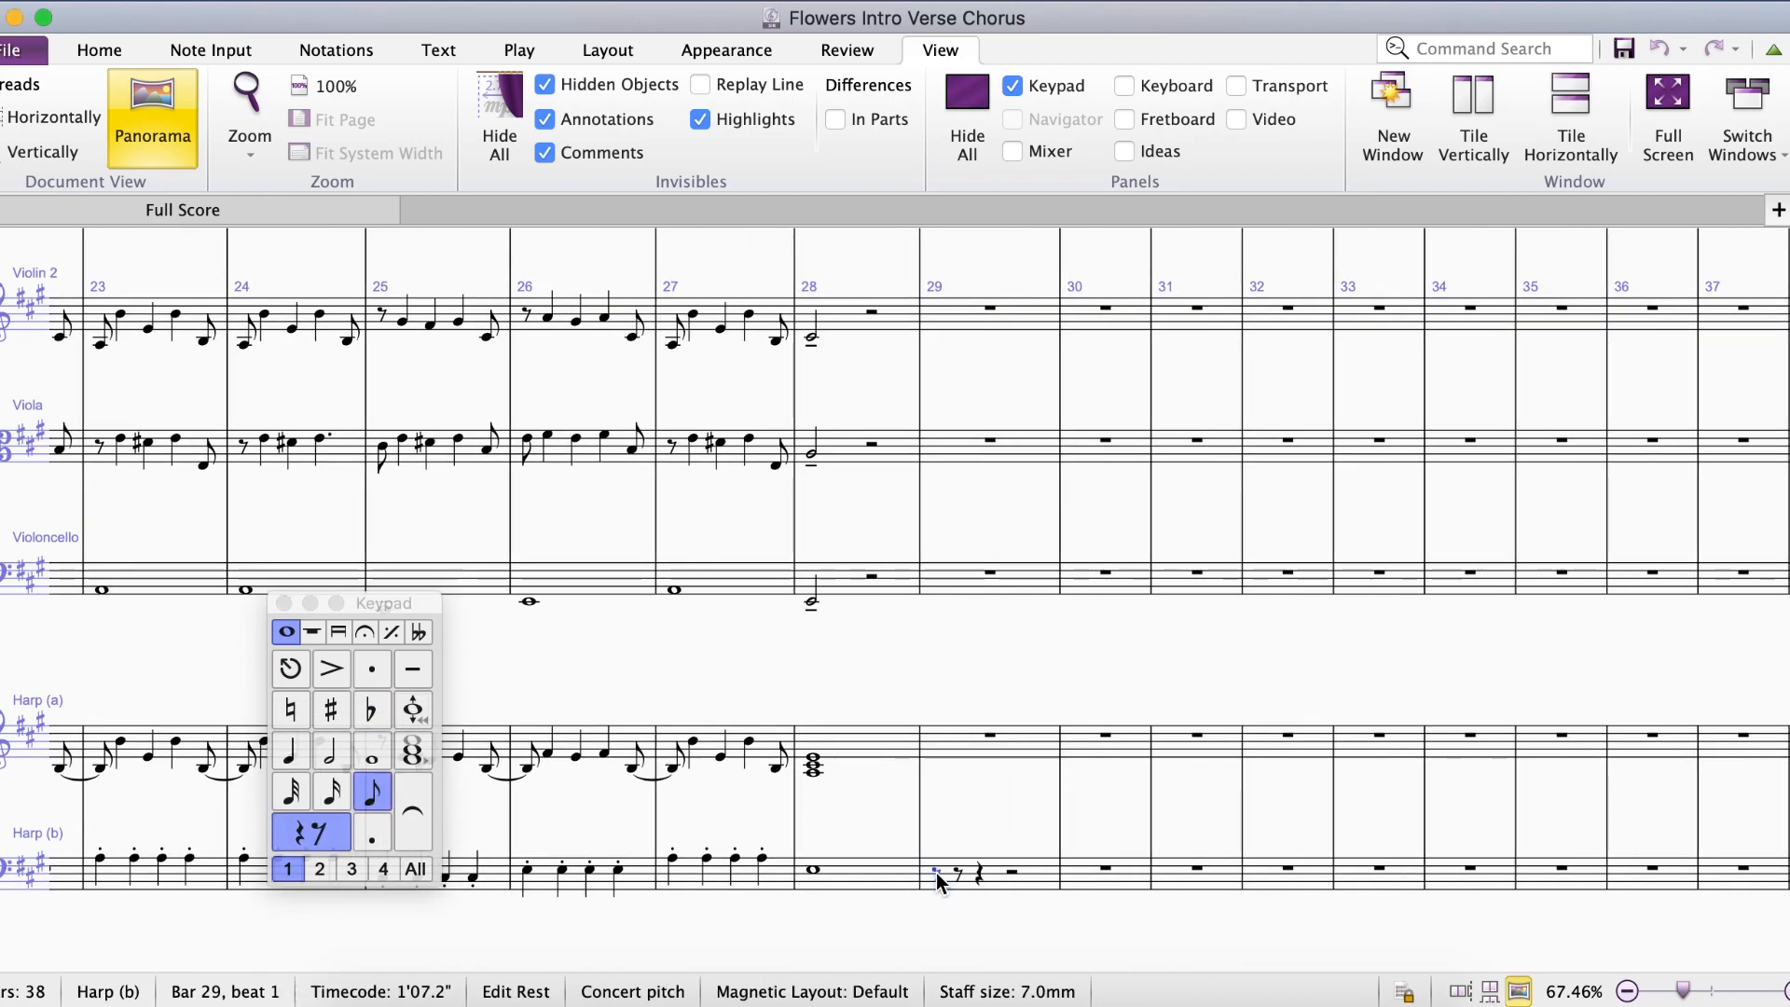
key(b)
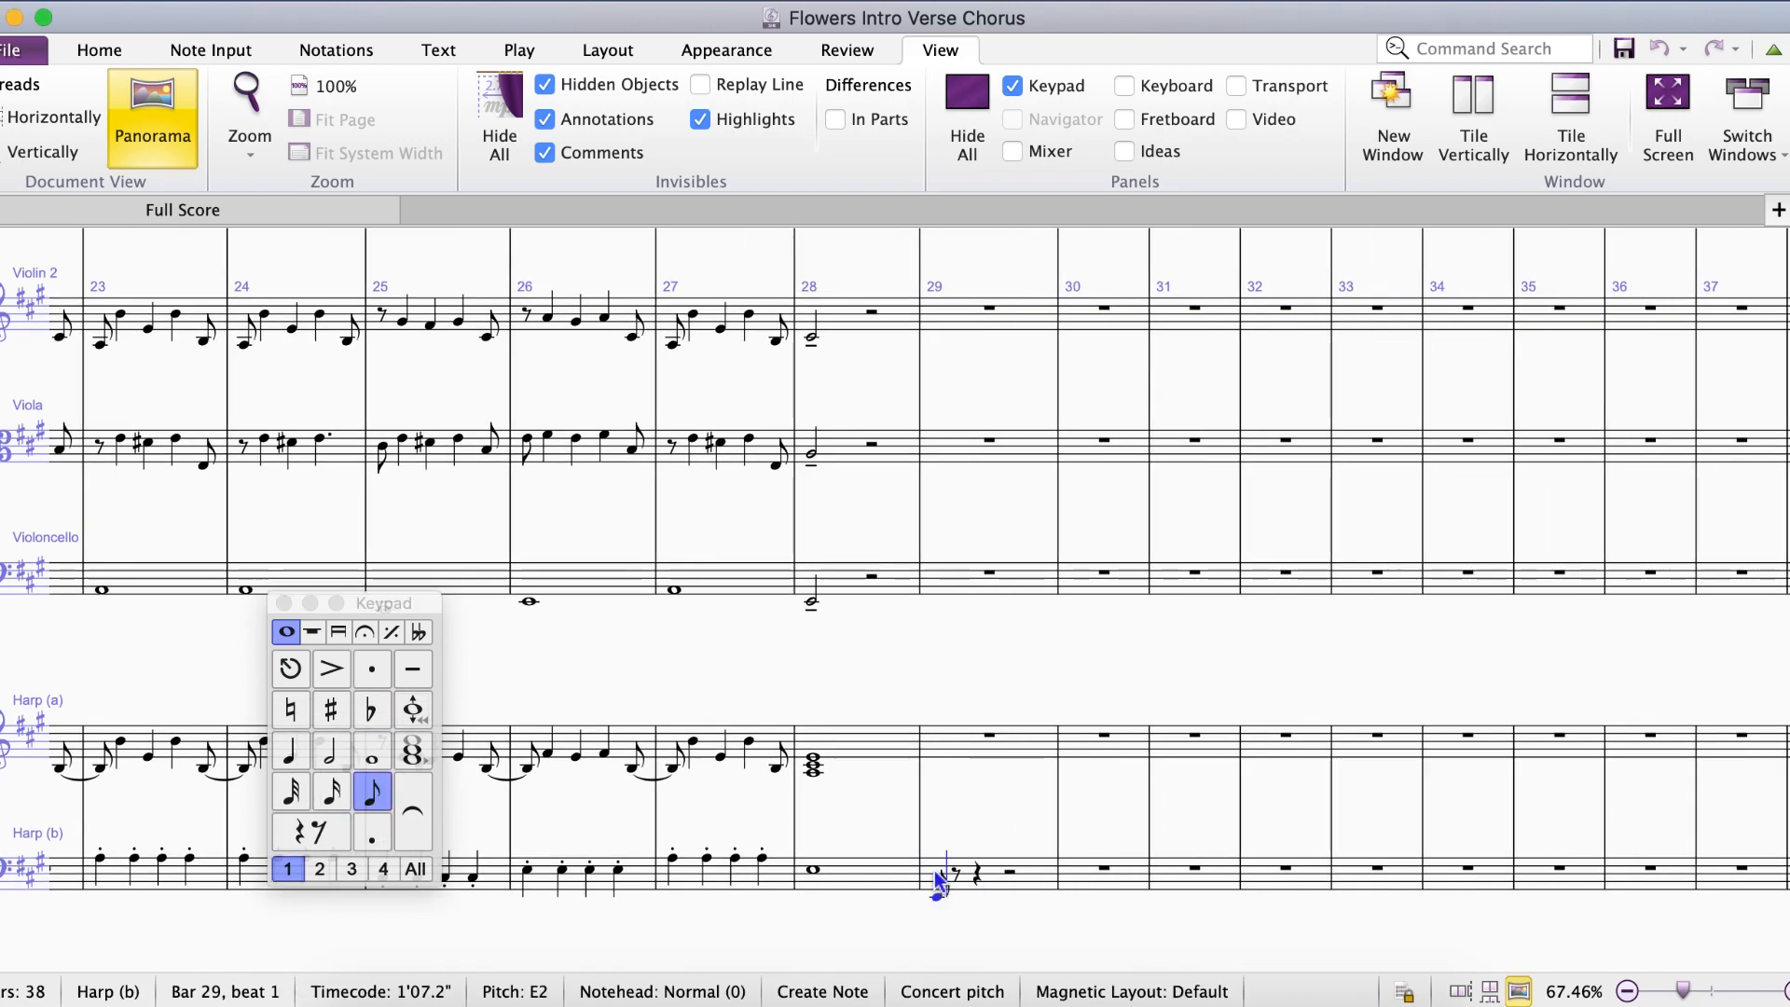
key(super+Up)
key(c)
key(d)
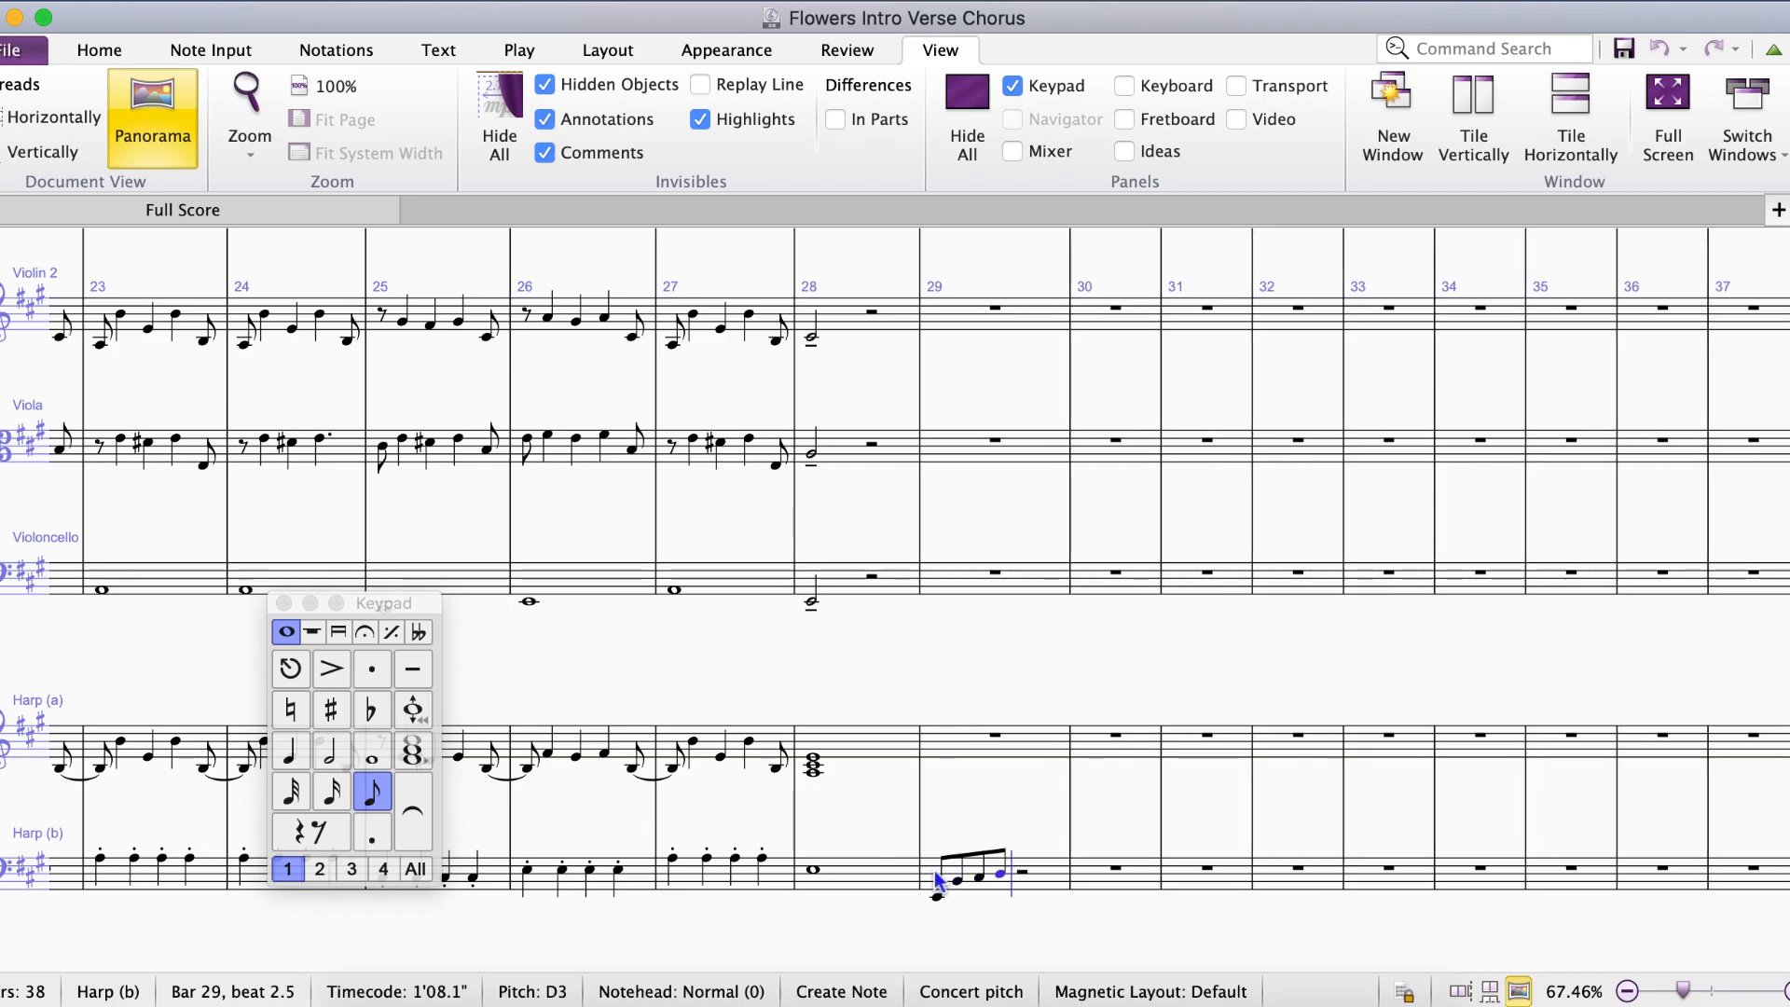
key(Escape)
Sharpen the last eighth note in the harp's bar 29 and add a D♯3 half note tied to a half note in bar 30.
click(332, 709)
key(Return)
click(1024, 873)
key(d)
key(Return)
click(1109, 871)
key(d)
click(330, 752)
click(1126, 920)
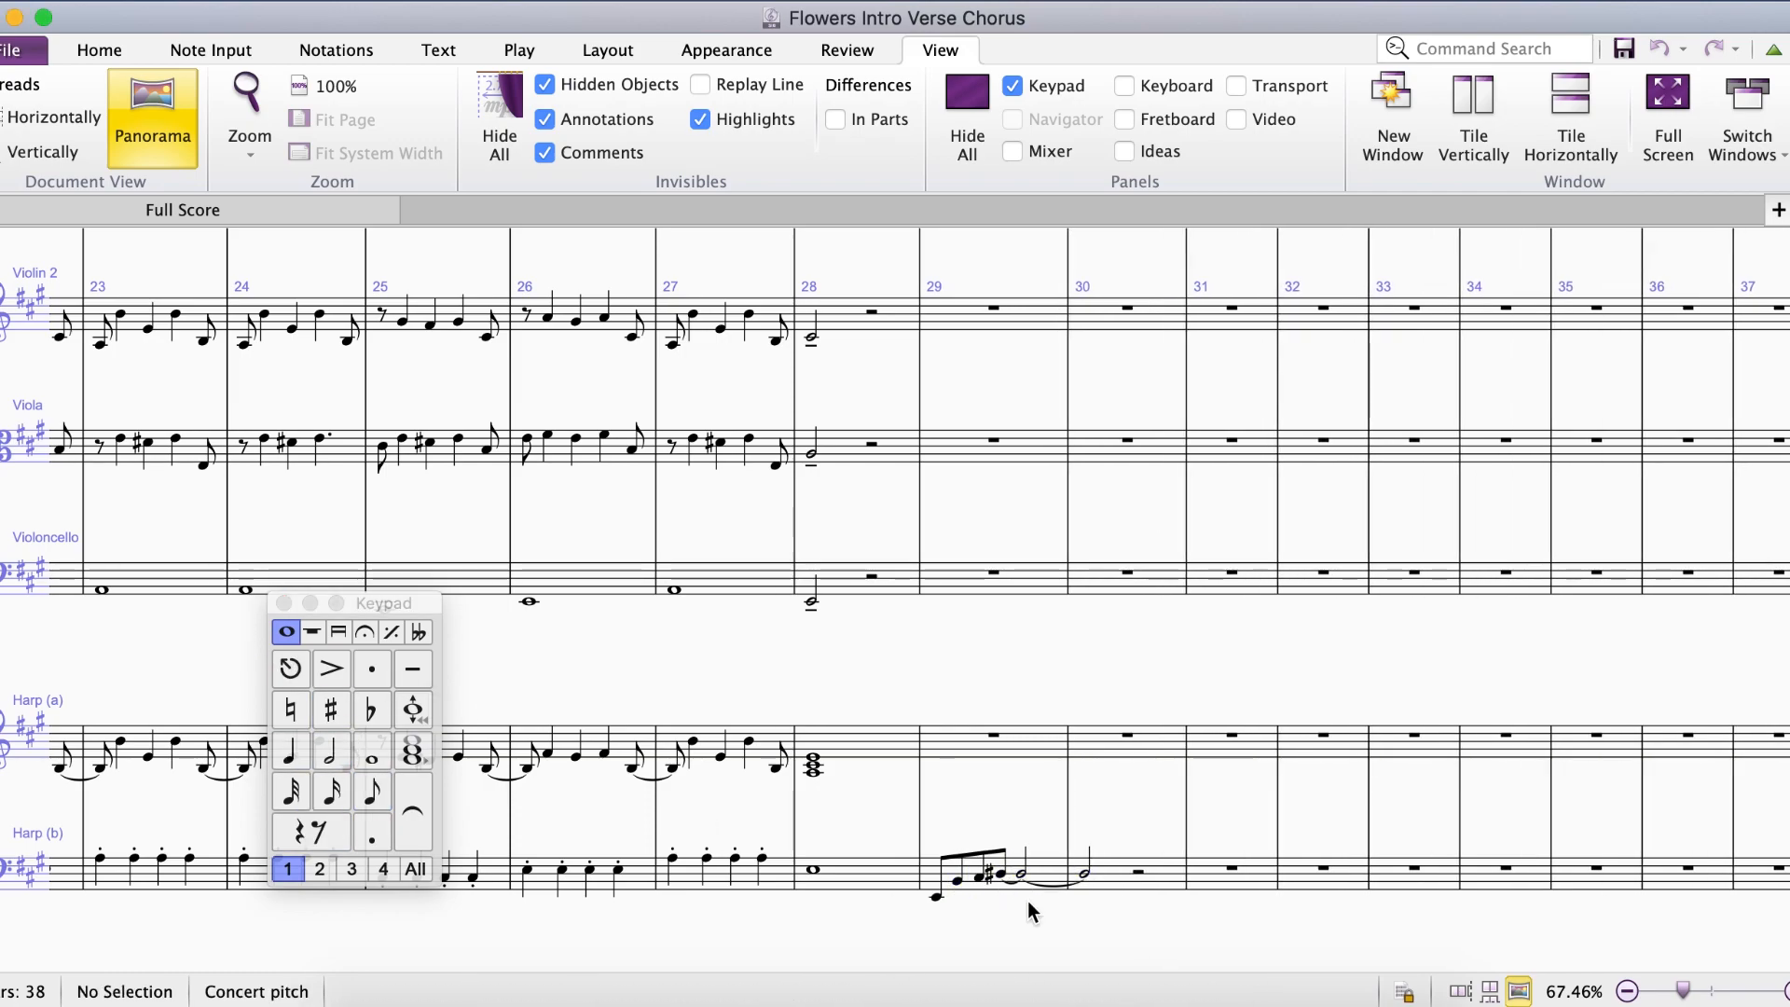
Enter the melody B, G♯, F♯, E, E in quarter and eighth notes in bar 30 of the harp's upper staff.
click(1093, 749)
click(290, 751)
key(b)
key(g)
key(f)
key(Escape)
click(372, 791)
key(e)
key(e)
key(Escape)
Enter an E2 whole note in bar 31 of the harp's lower staff.
click(290, 751)
click(1266, 869)
key(e)
key(Escape)
click(372, 752)
click(1284, 801)
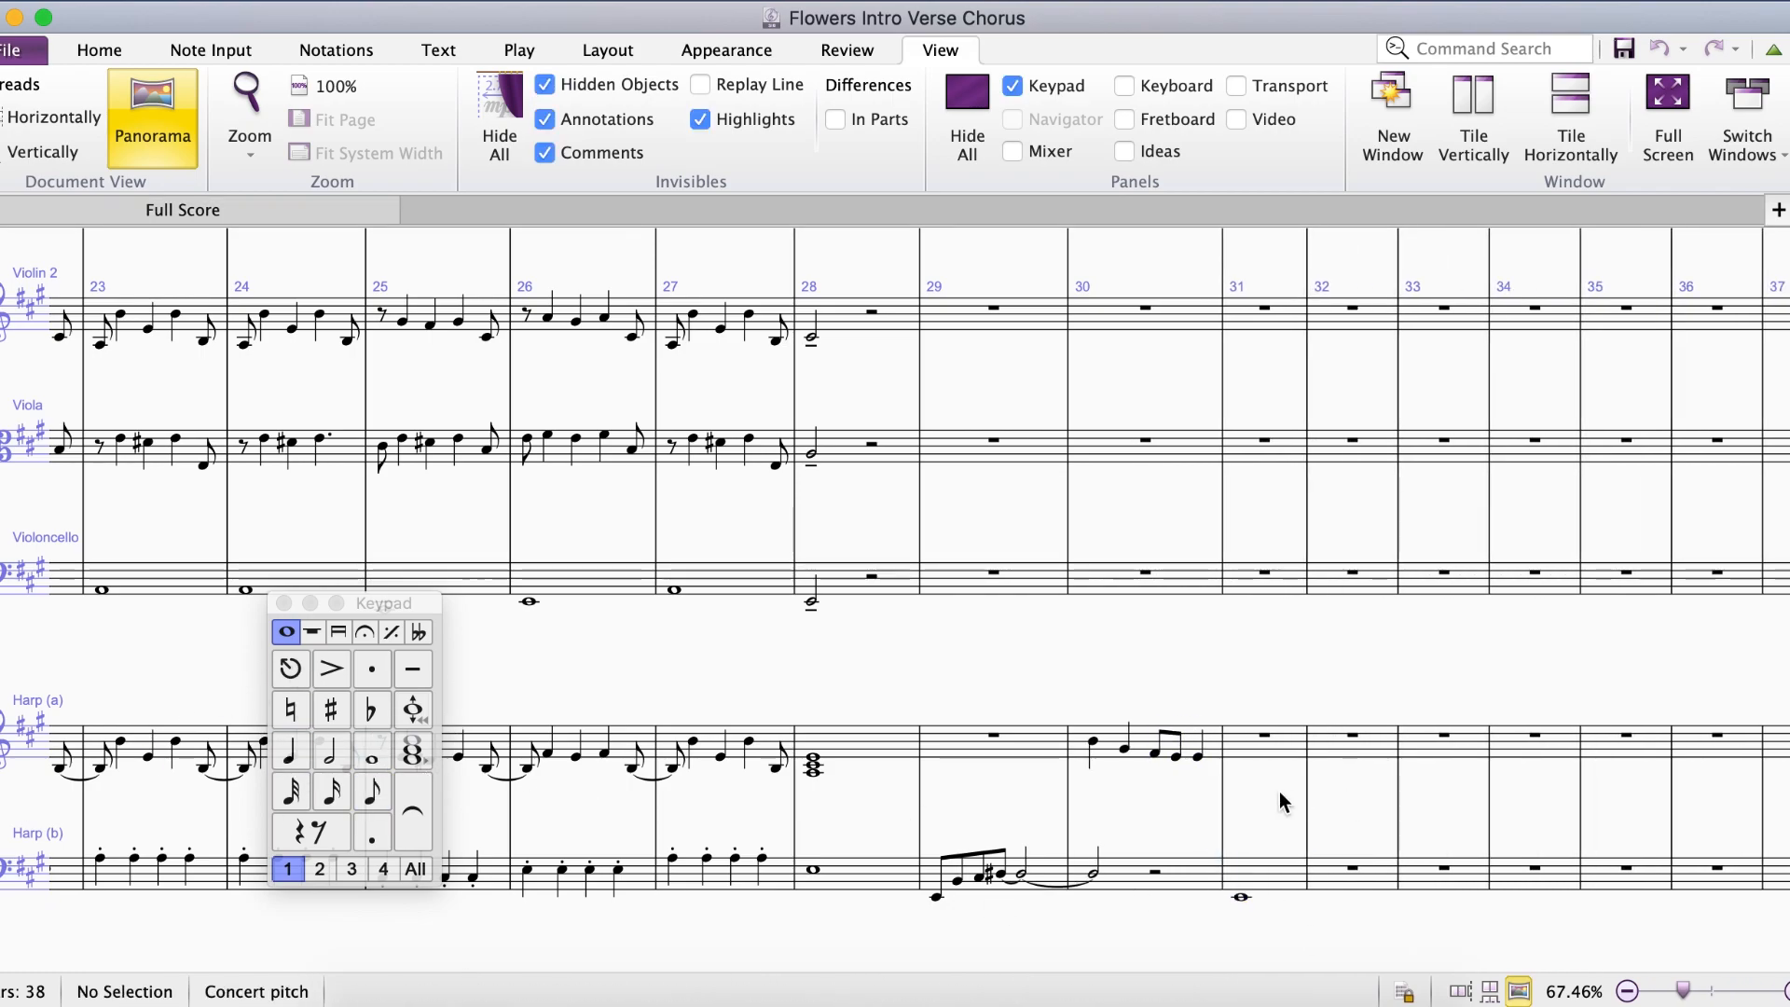
Enter an eighth rest and a dotted A3 quarter note in bar 31 of the harp's upper staff.
click(372, 797)
key(space)
click(289, 751)
click(374, 832)
key(a)
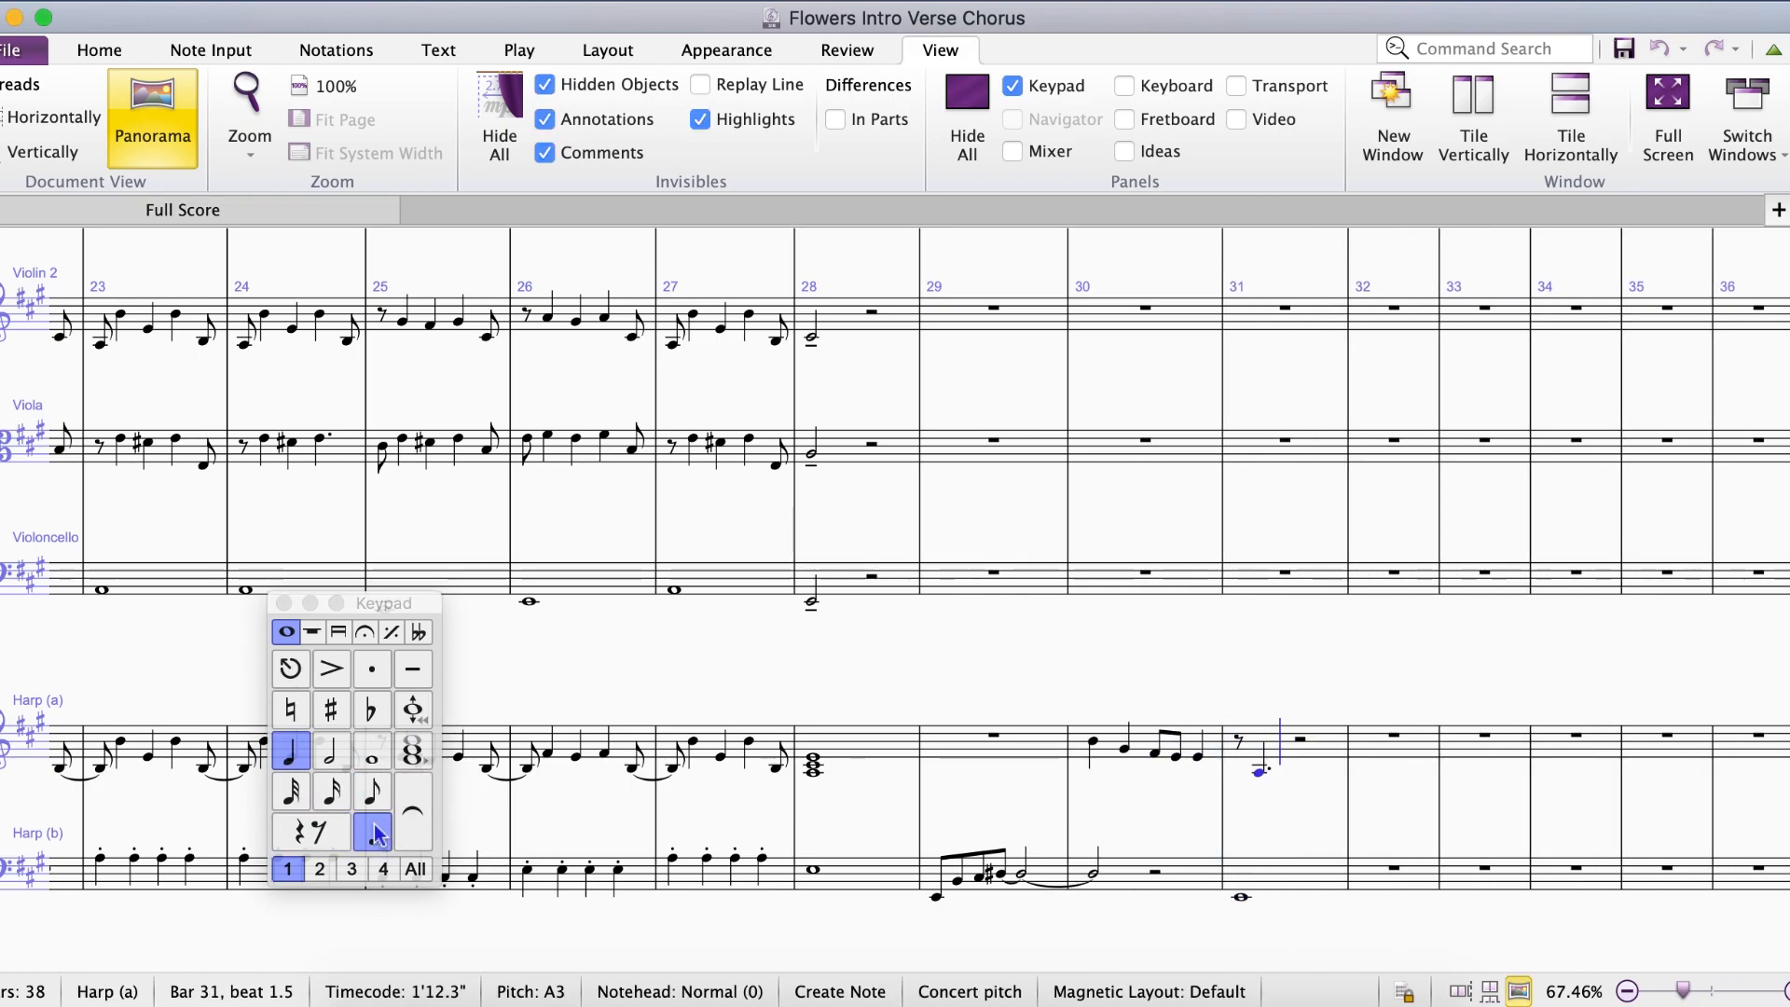
key(Right)
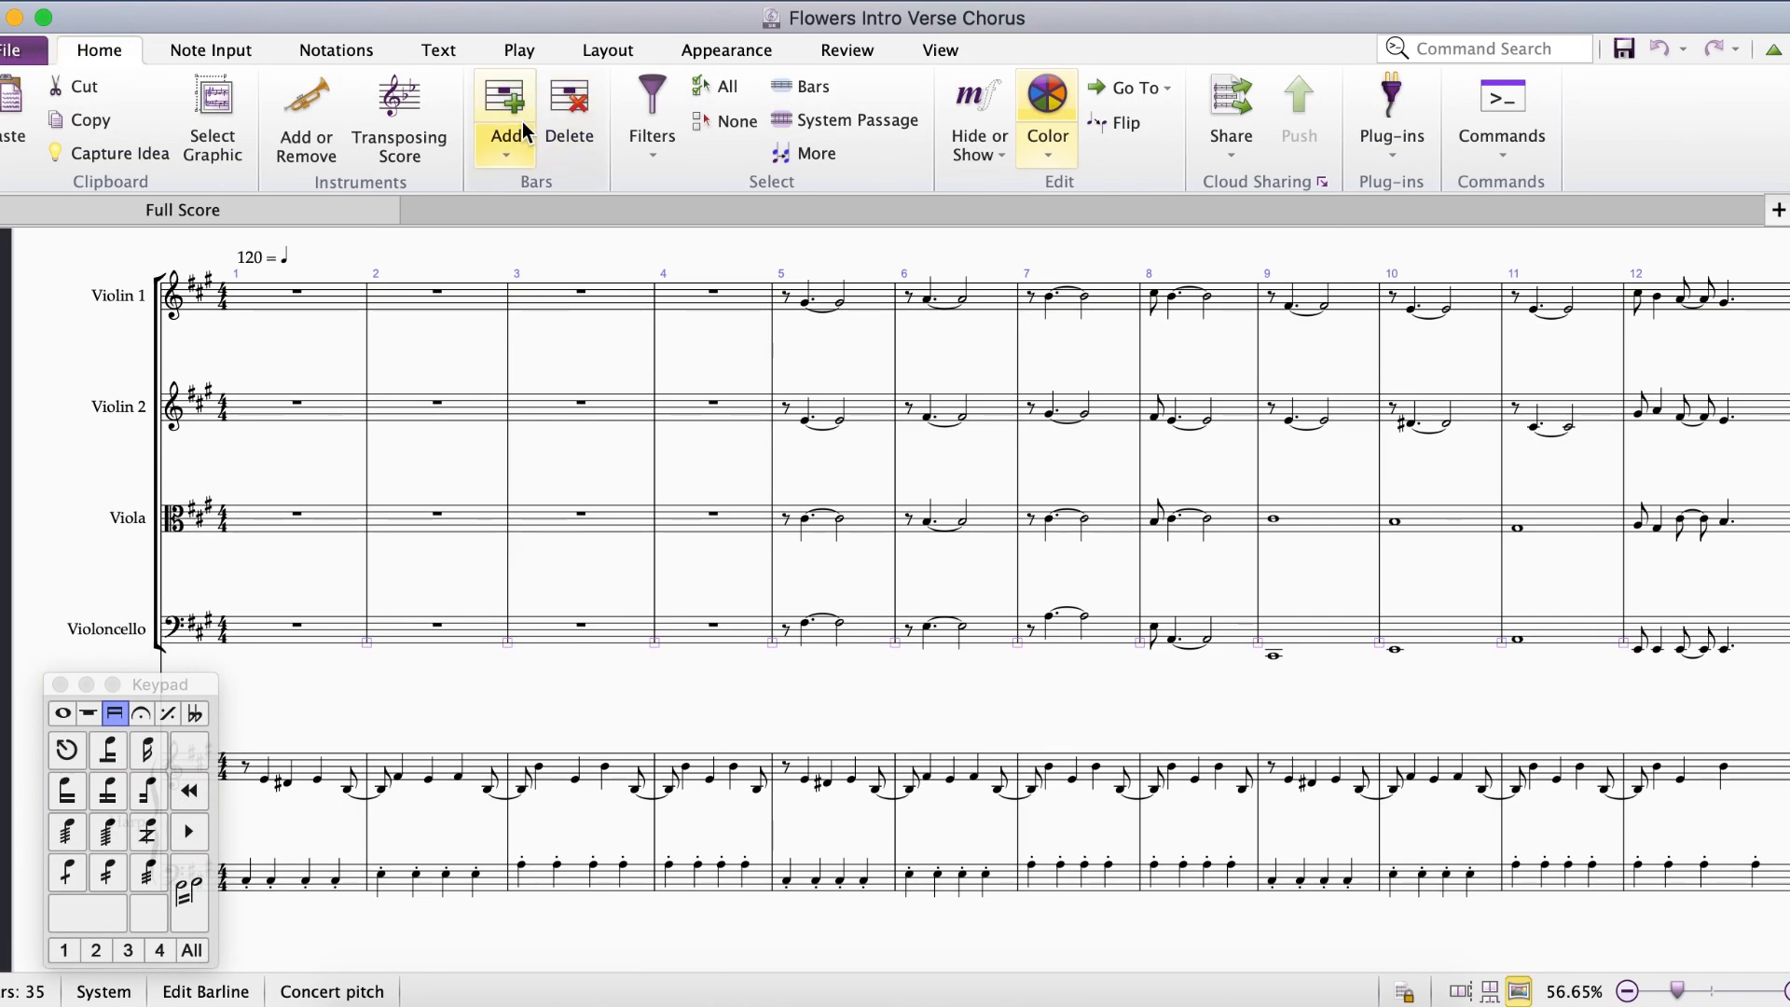
Add a Baritone Solo instrument to the score above Violin 1.
click(299, 104)
click(159, 313)
click(158, 335)
click(268, 443)
click(751, 139)
click(1347, 868)
Enter three E3 eighth notes as a pickup at the end of bar 12 in the Baritone Solo staff.
click(845, 301)
click(62, 714)
click(108, 831)
key(Right)
key(e)
key(e)
key(e)
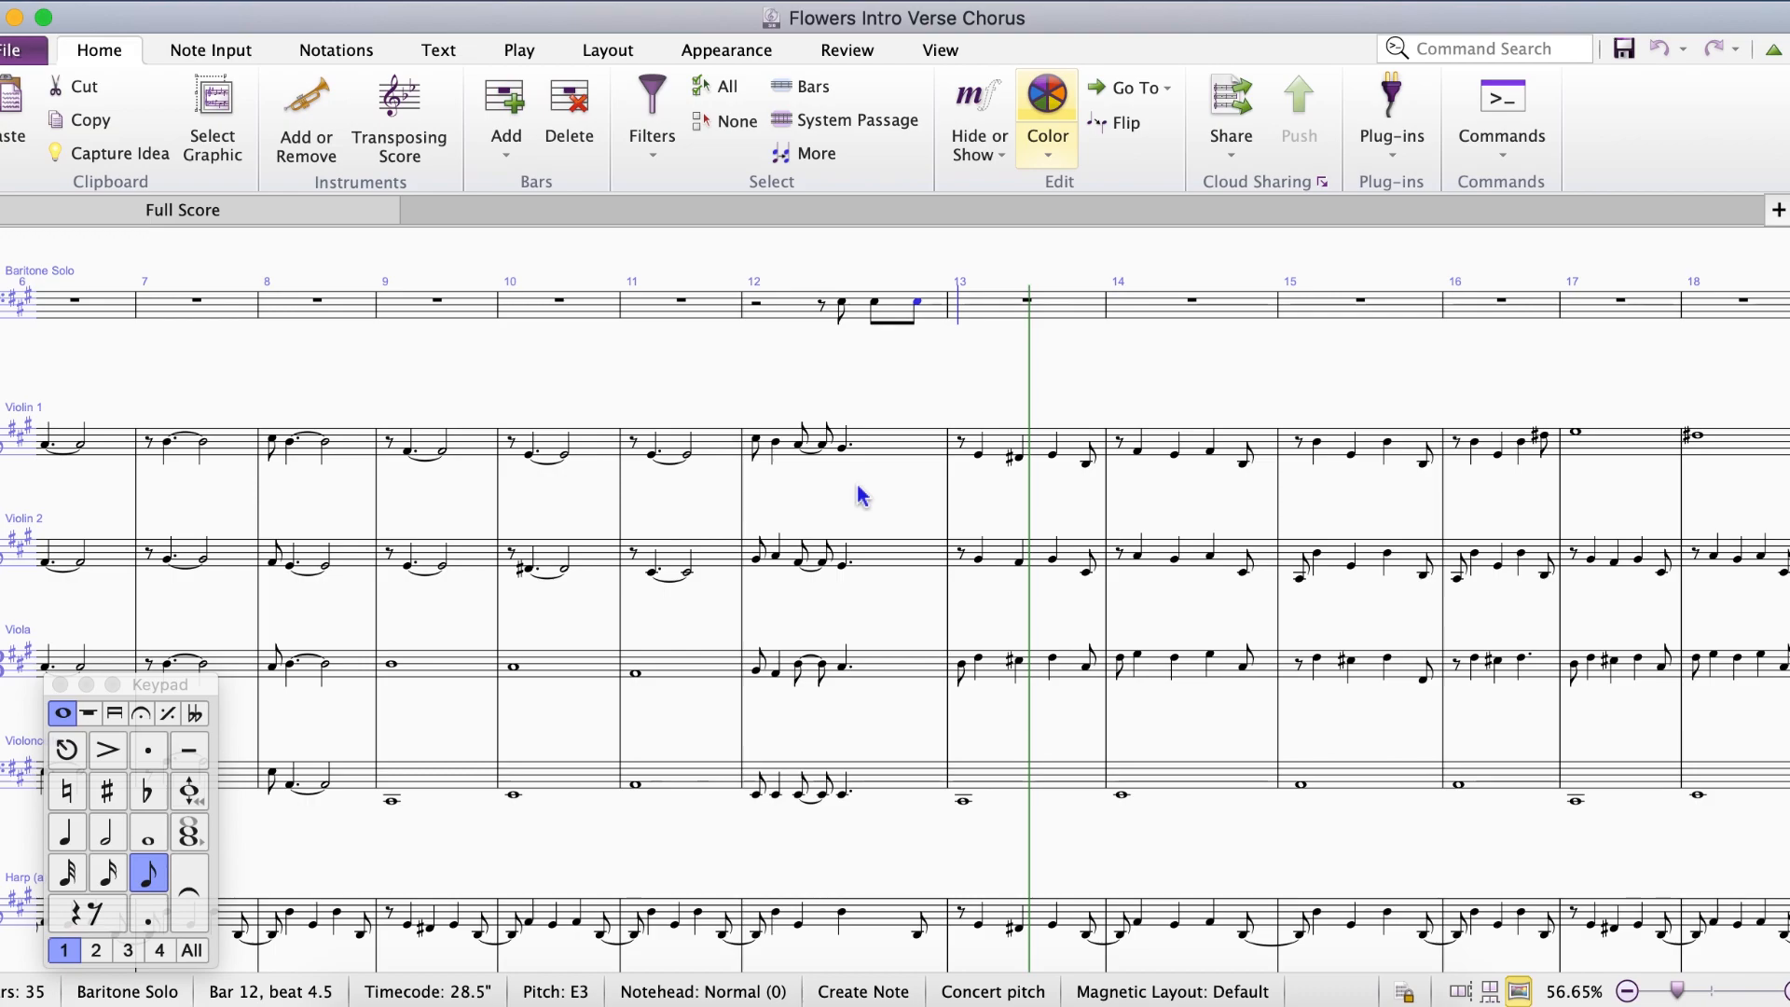
Fill Baritone Solo bar 13 with quarter F♯3, eighth G♯3, quarter G♯3, quarter E3 and an eighth A3 tied into bar 14.
key(Right)
click(66, 832)
key(f)
key(Right)
click(147, 873)
key(g)
click(84, 837)
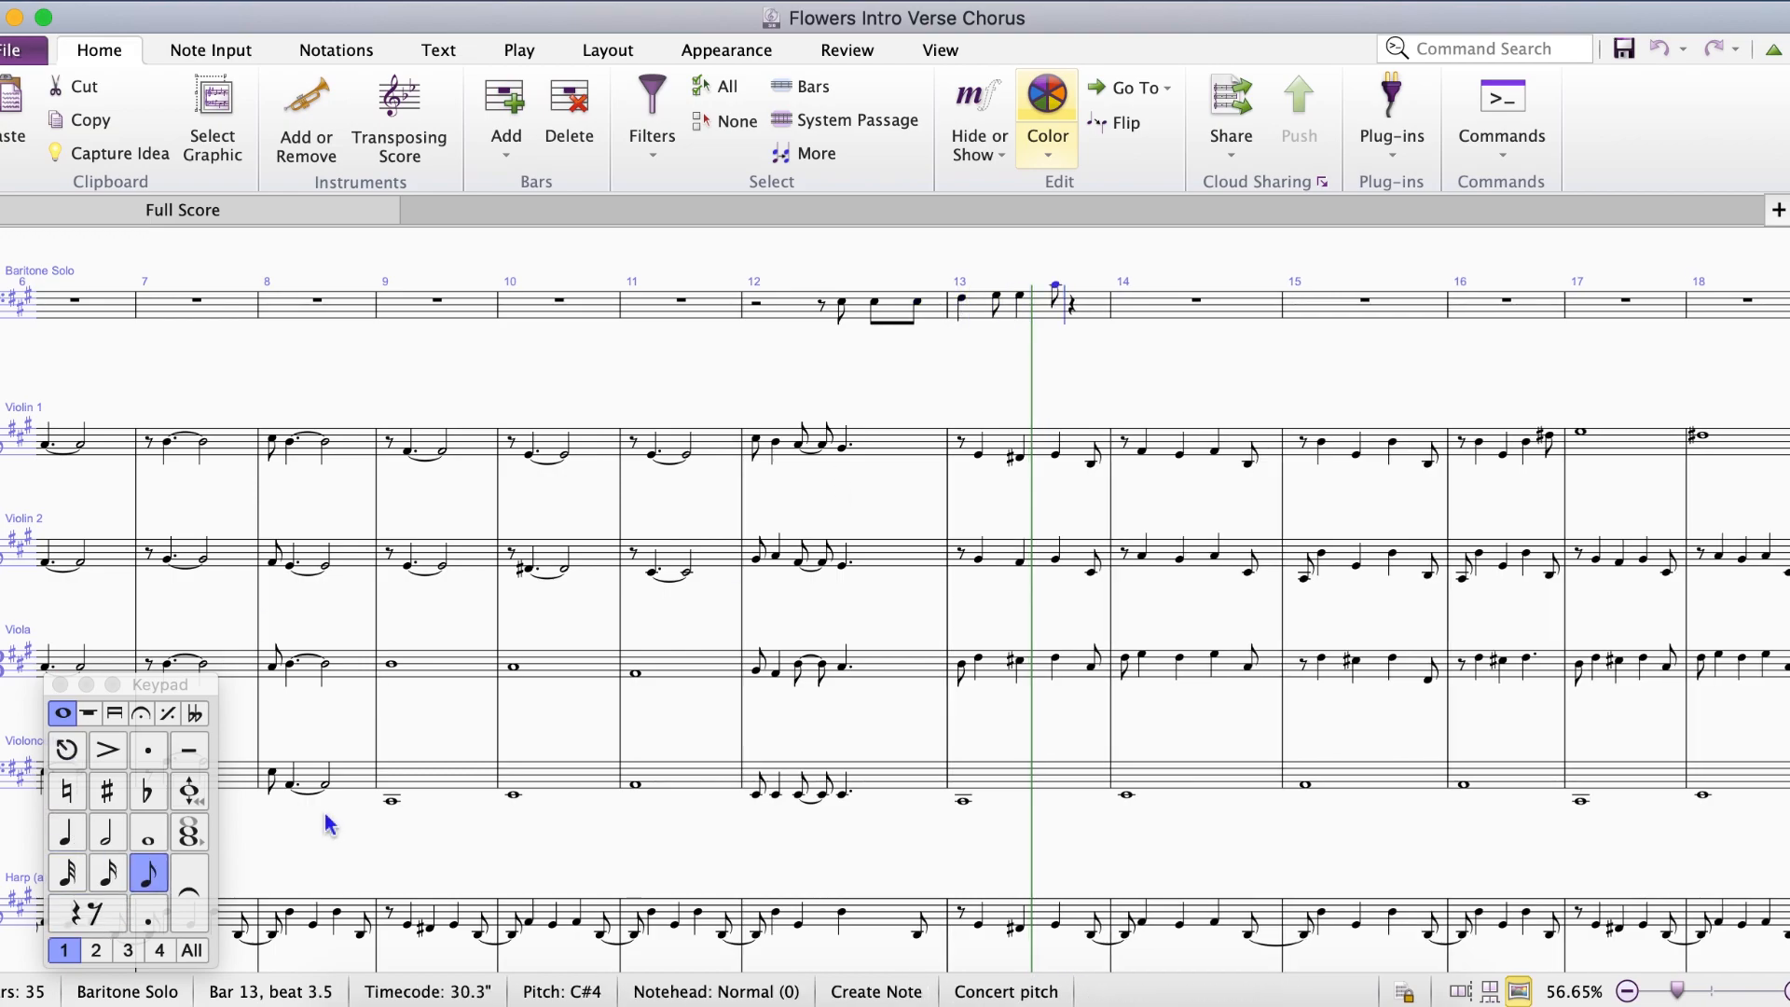
key(e)
key(a)
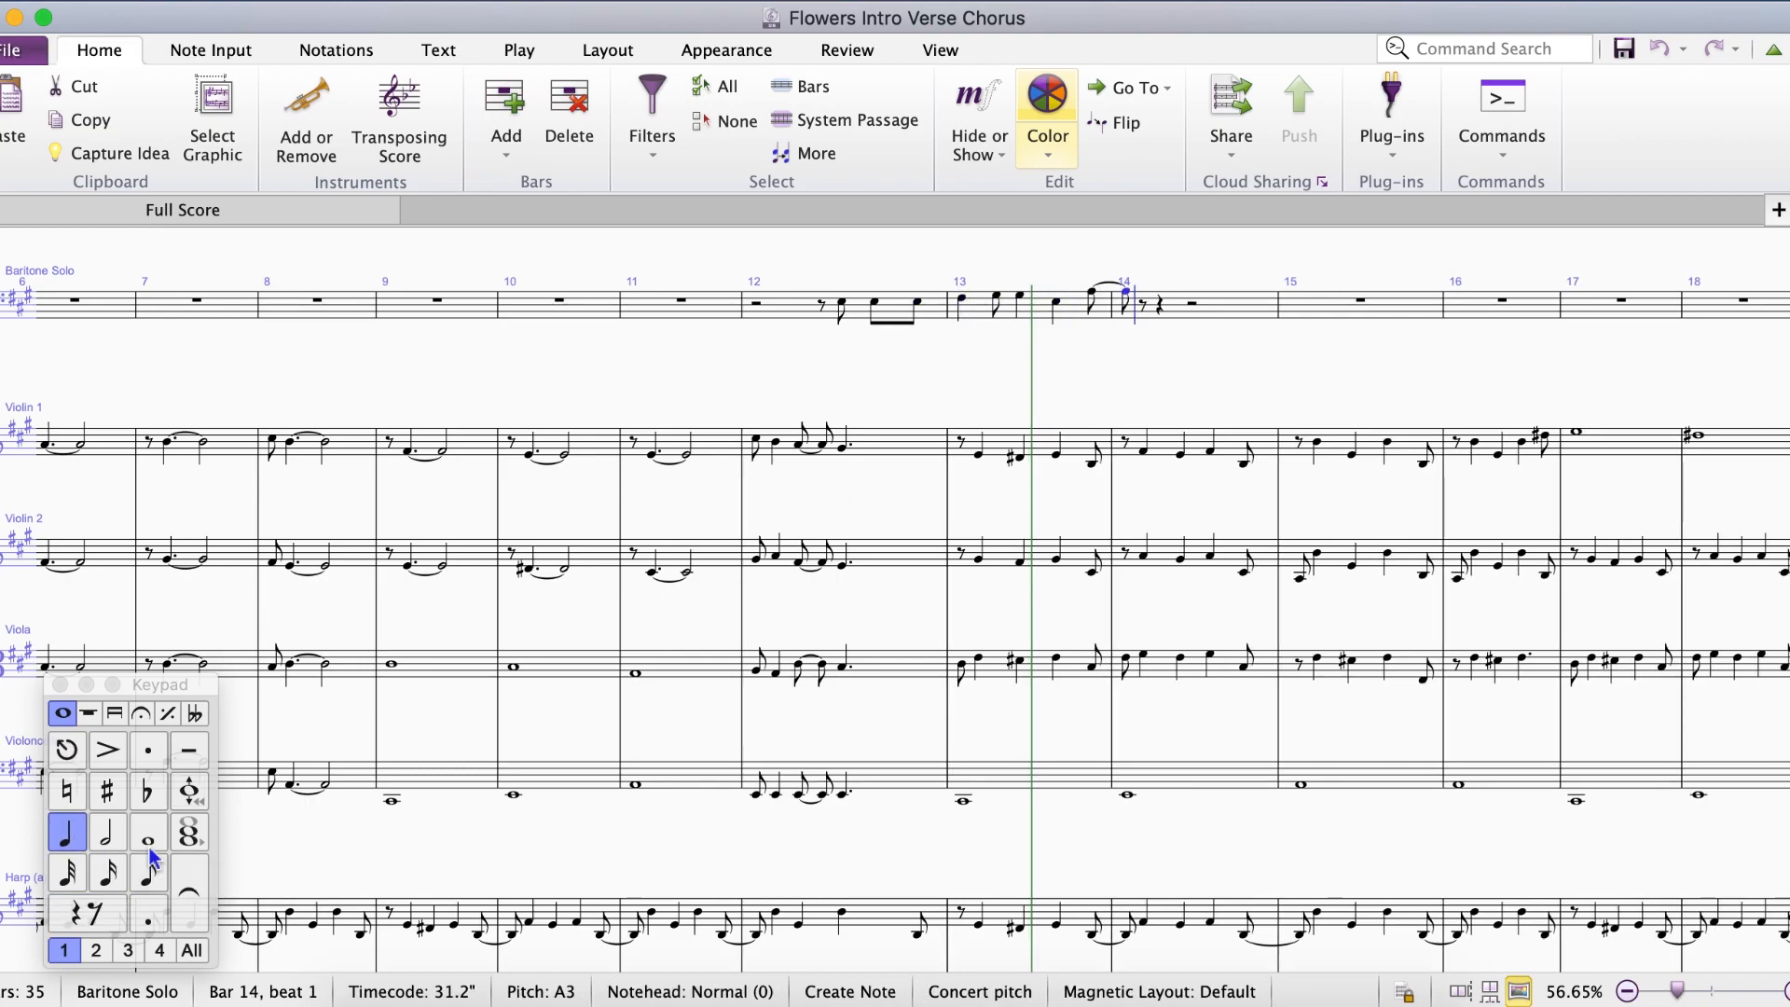
Complete Baritone Solo bar 14 with quarter notes G♯, F♯ and E and an eighth C♯ tied into bar 15.
key(g)
key(f)
key(e)
key(c)
key(Escape)
Repeat the Baritone Solo passage of bars 12–15 twice so that it continues from bar 16.
click(790, 309)
shift+click(1396, 307)
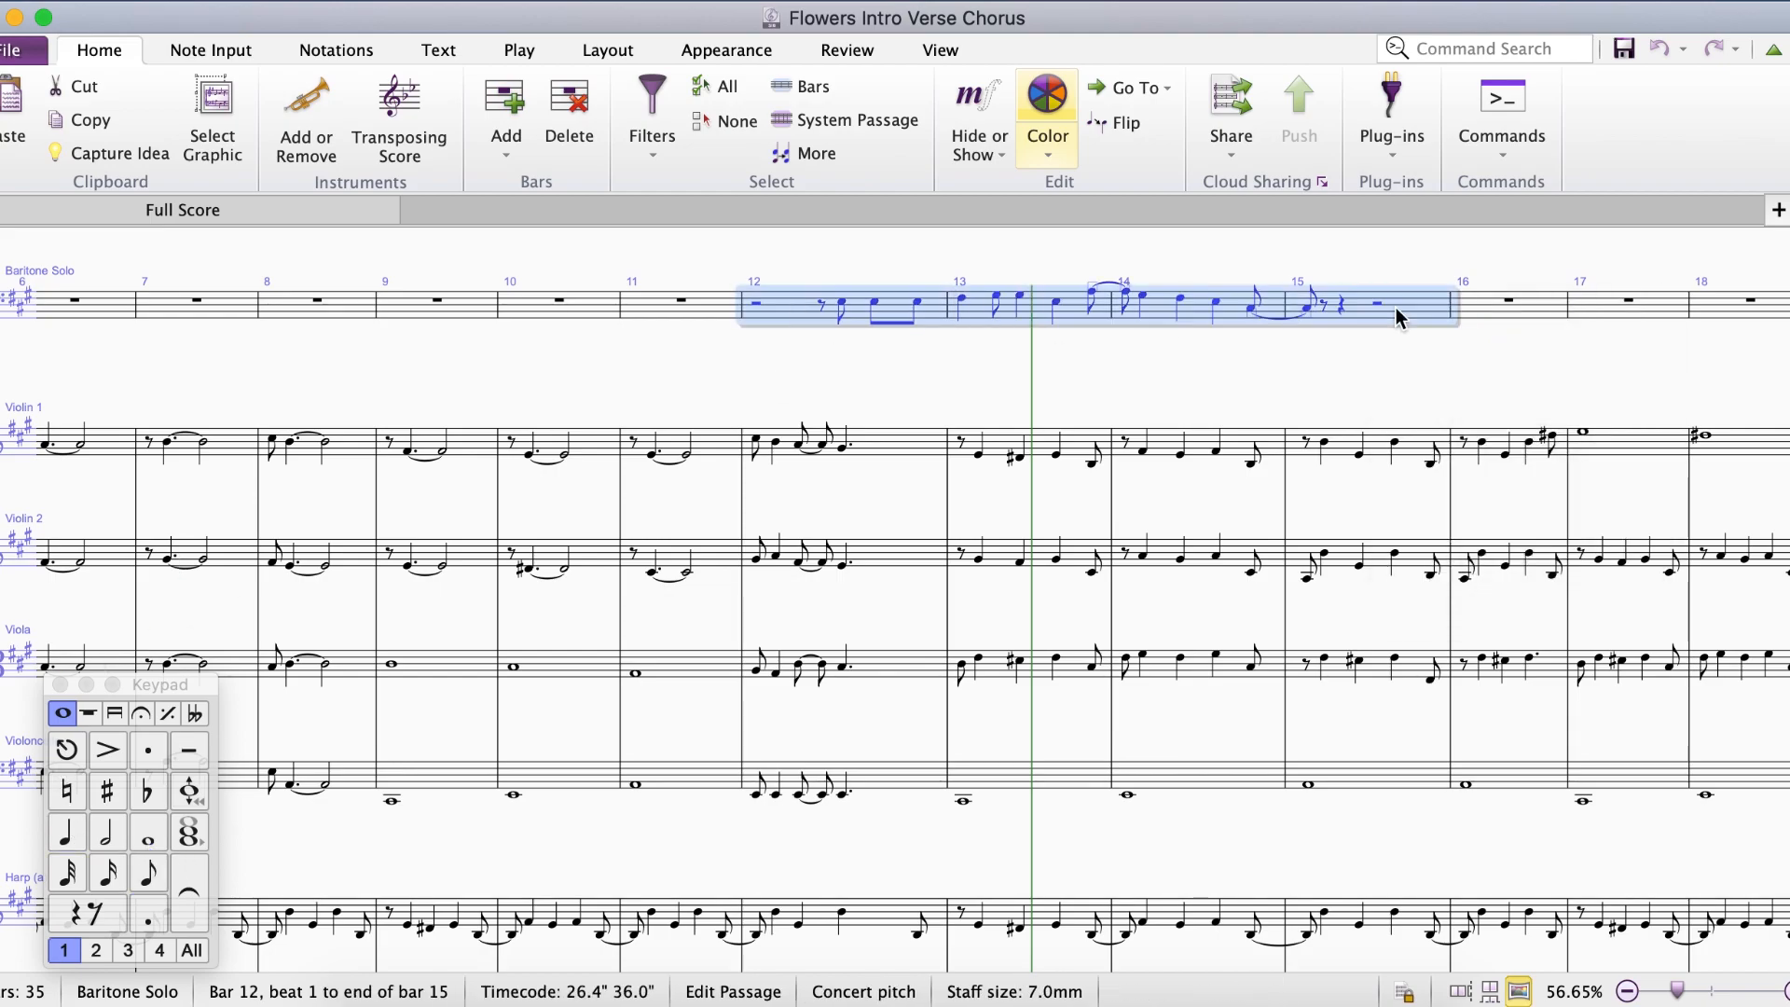
key(r)
scroll(1248, 344, right, 9)
key(r)
Rework the repeated Baritone Solo phrase ending in bars 18–19, closing on eighth notes E and C♯.
click(1230, 310)
key(4)
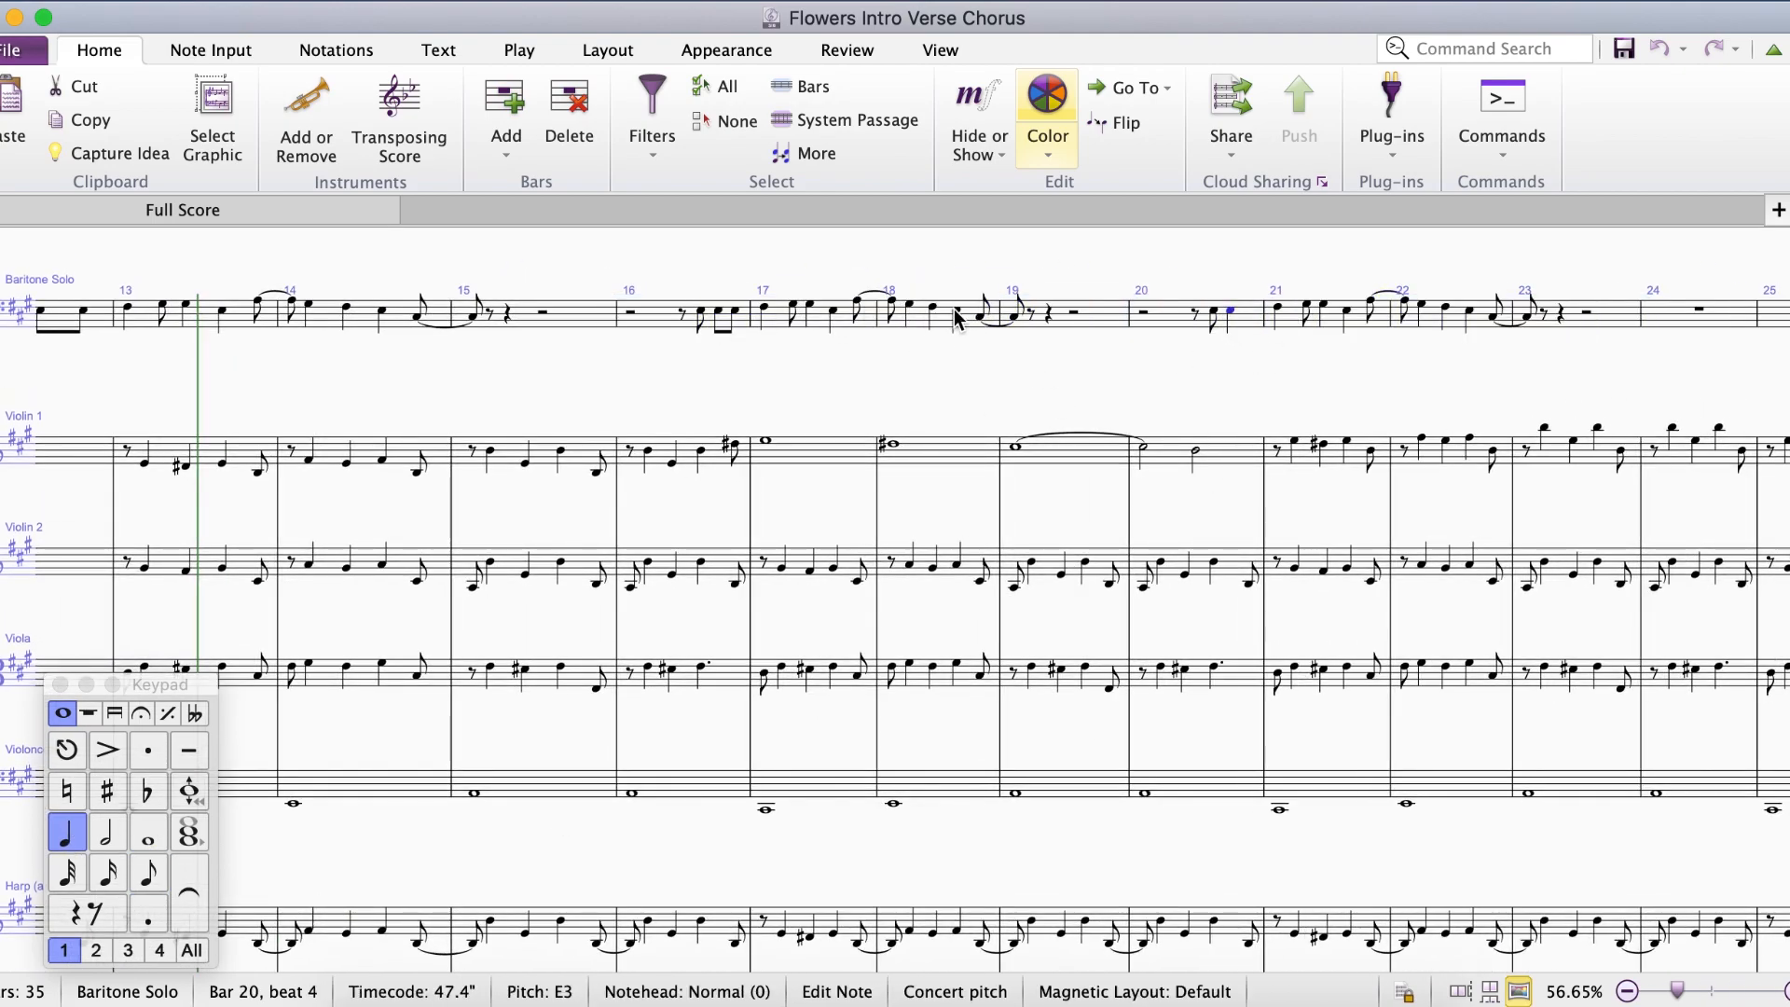
key(0)
key(e)
key(c)
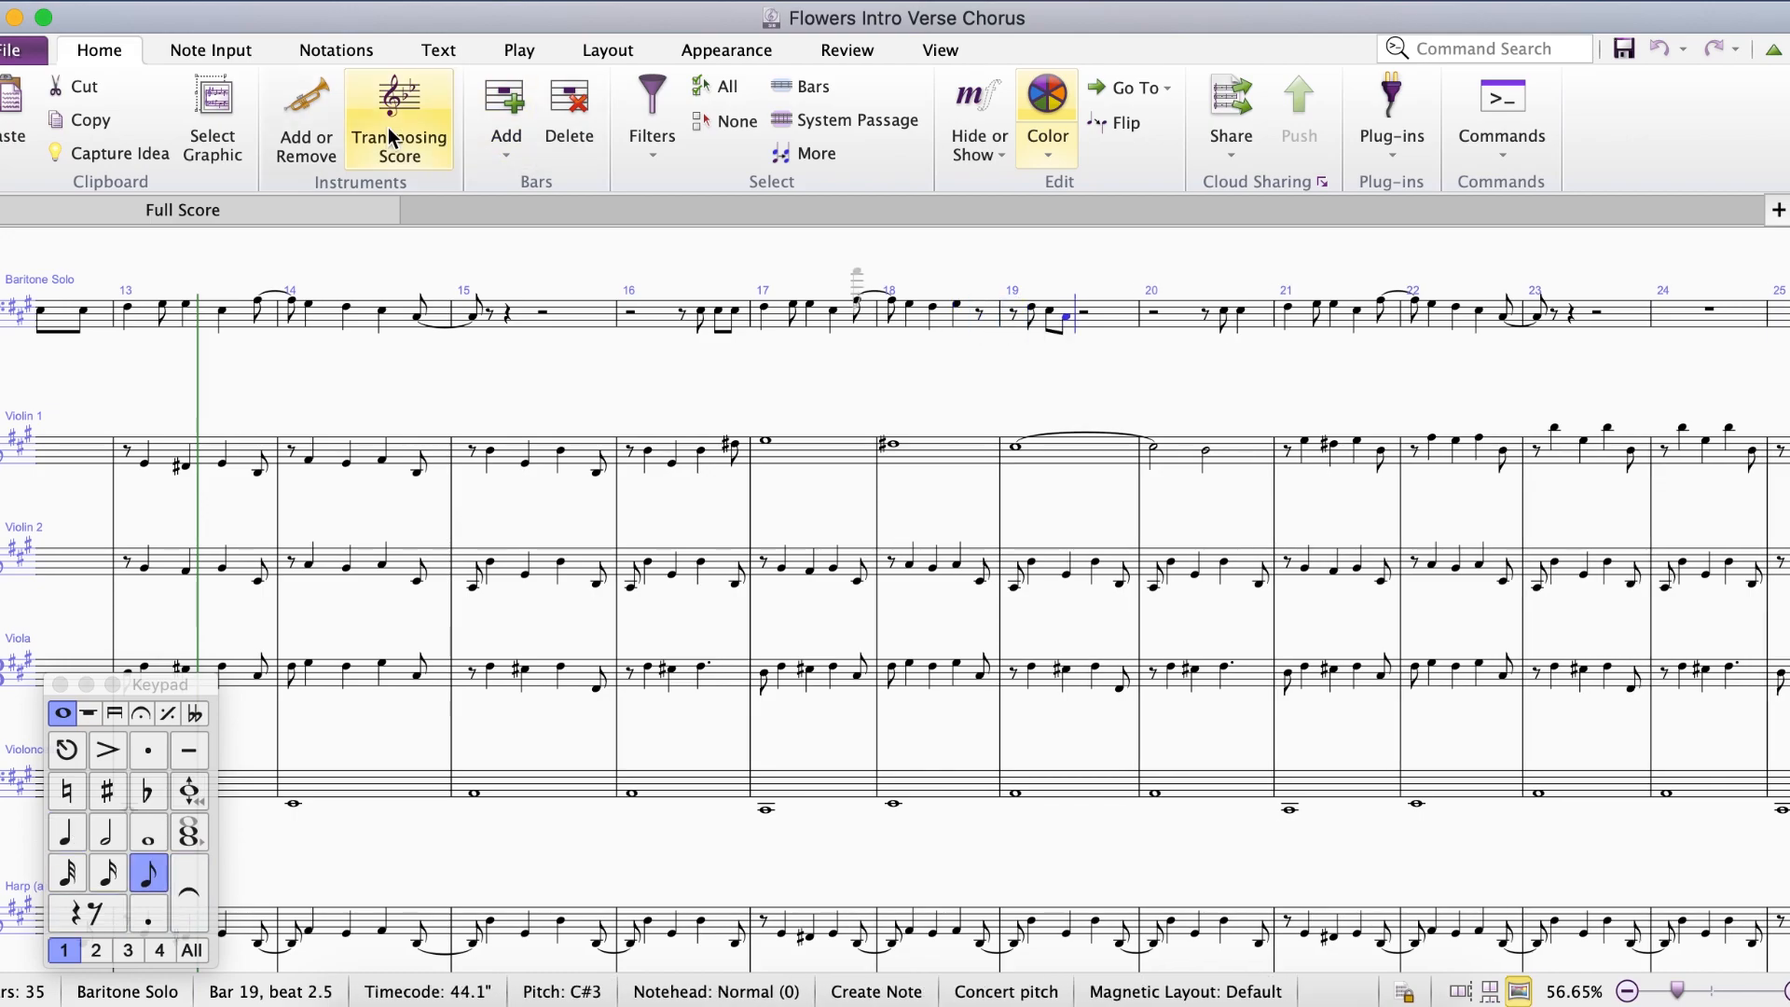
key(Escape)
Enter a descending eighth-note figure with a triplet in Baritone Solo bar 31, from A through G♯ to E.
scroll(1166, 372, right, 3)
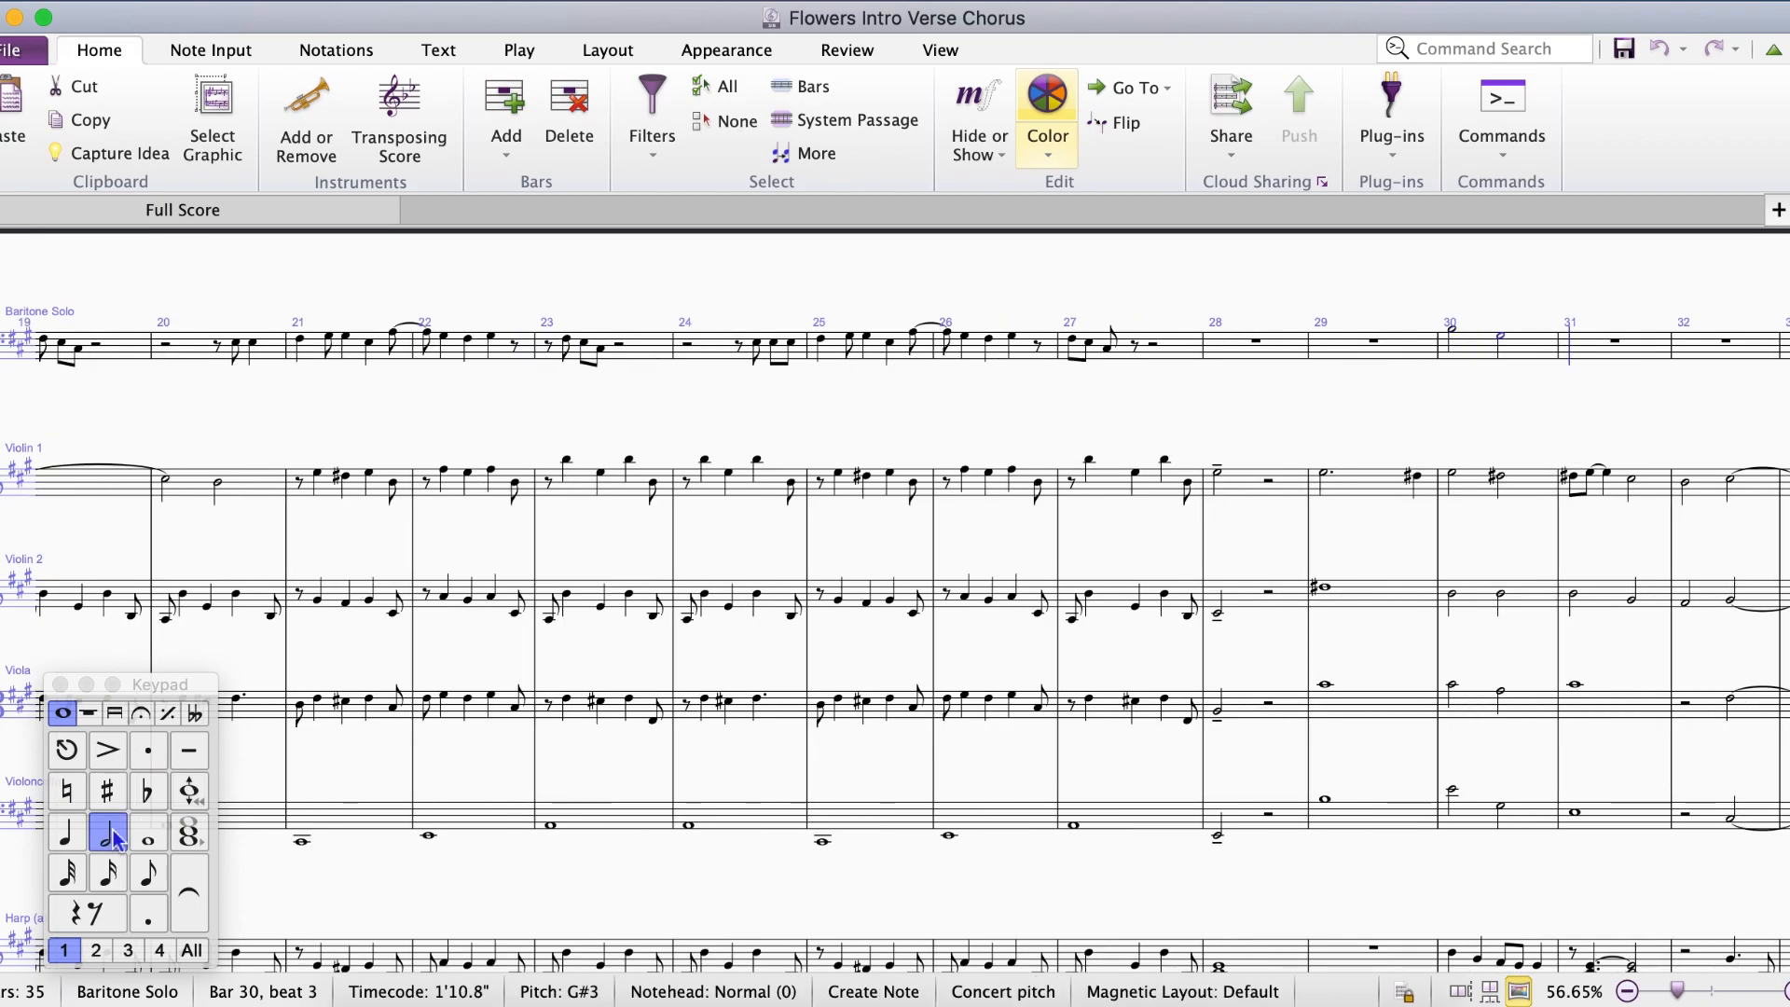
scroll(1260, 385, right, 3)
click(148, 871)
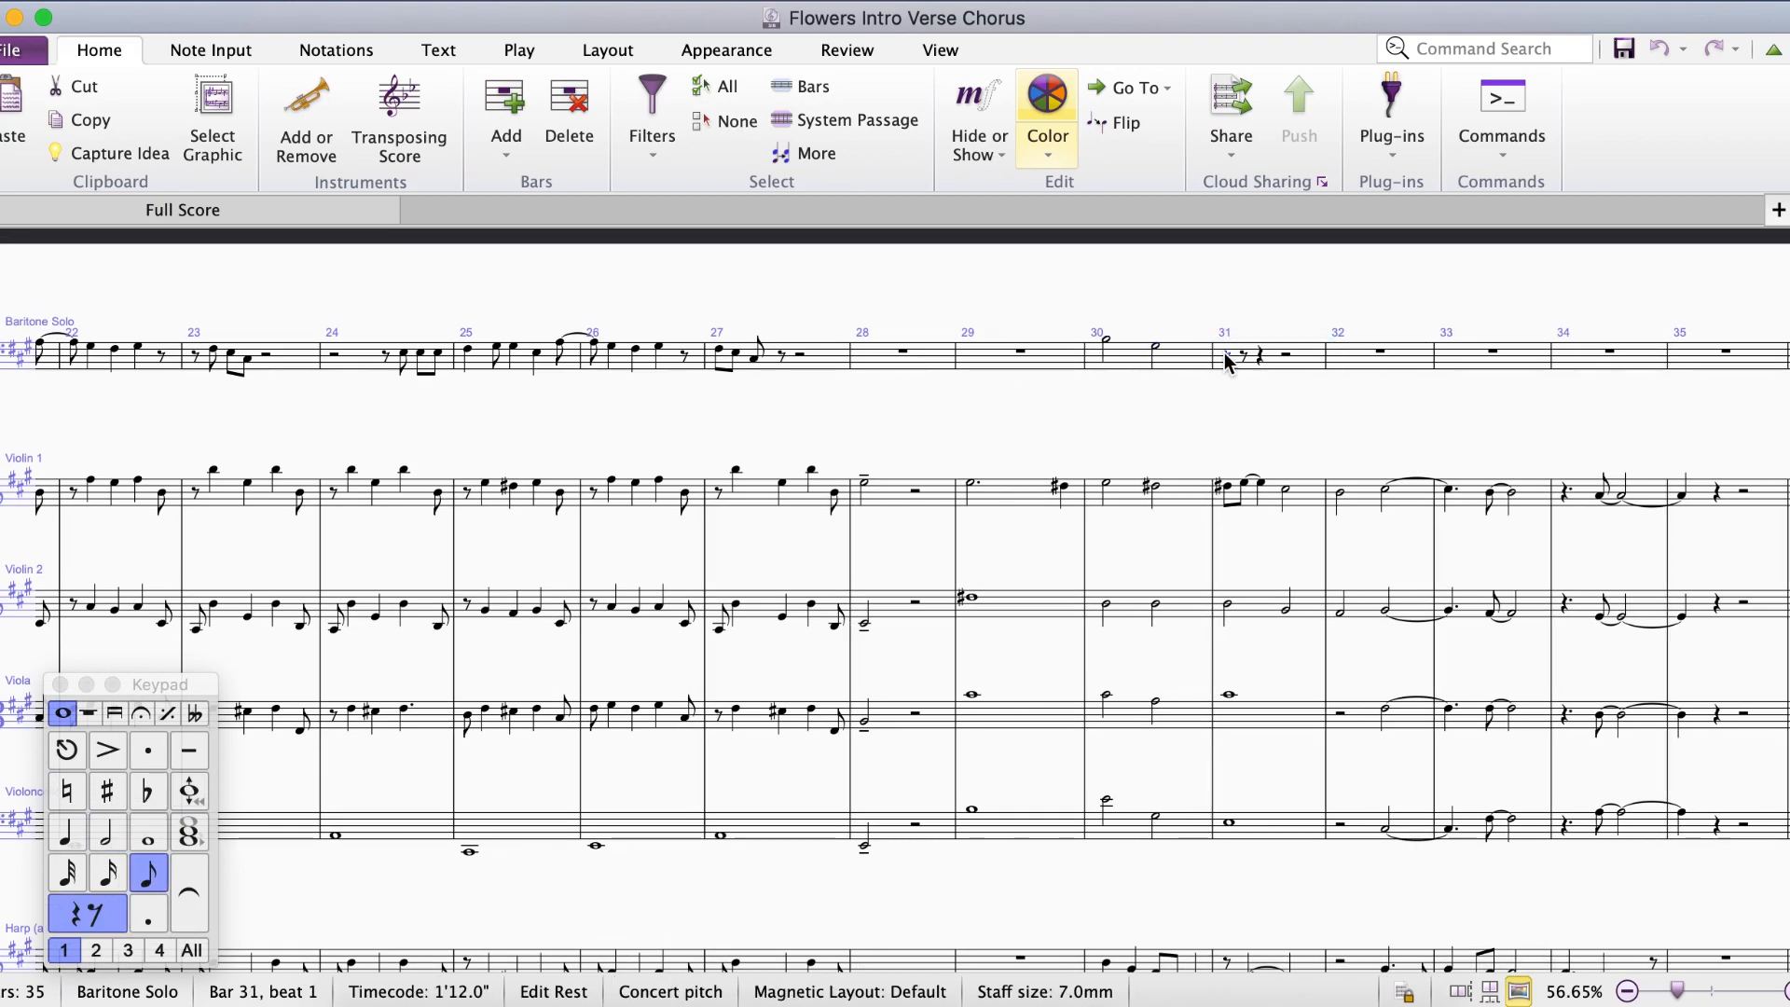
key(a)
click(210, 51)
click(172, 104)
key(g)
key(e)
key(e)
key(Escape)
click(66, 835)
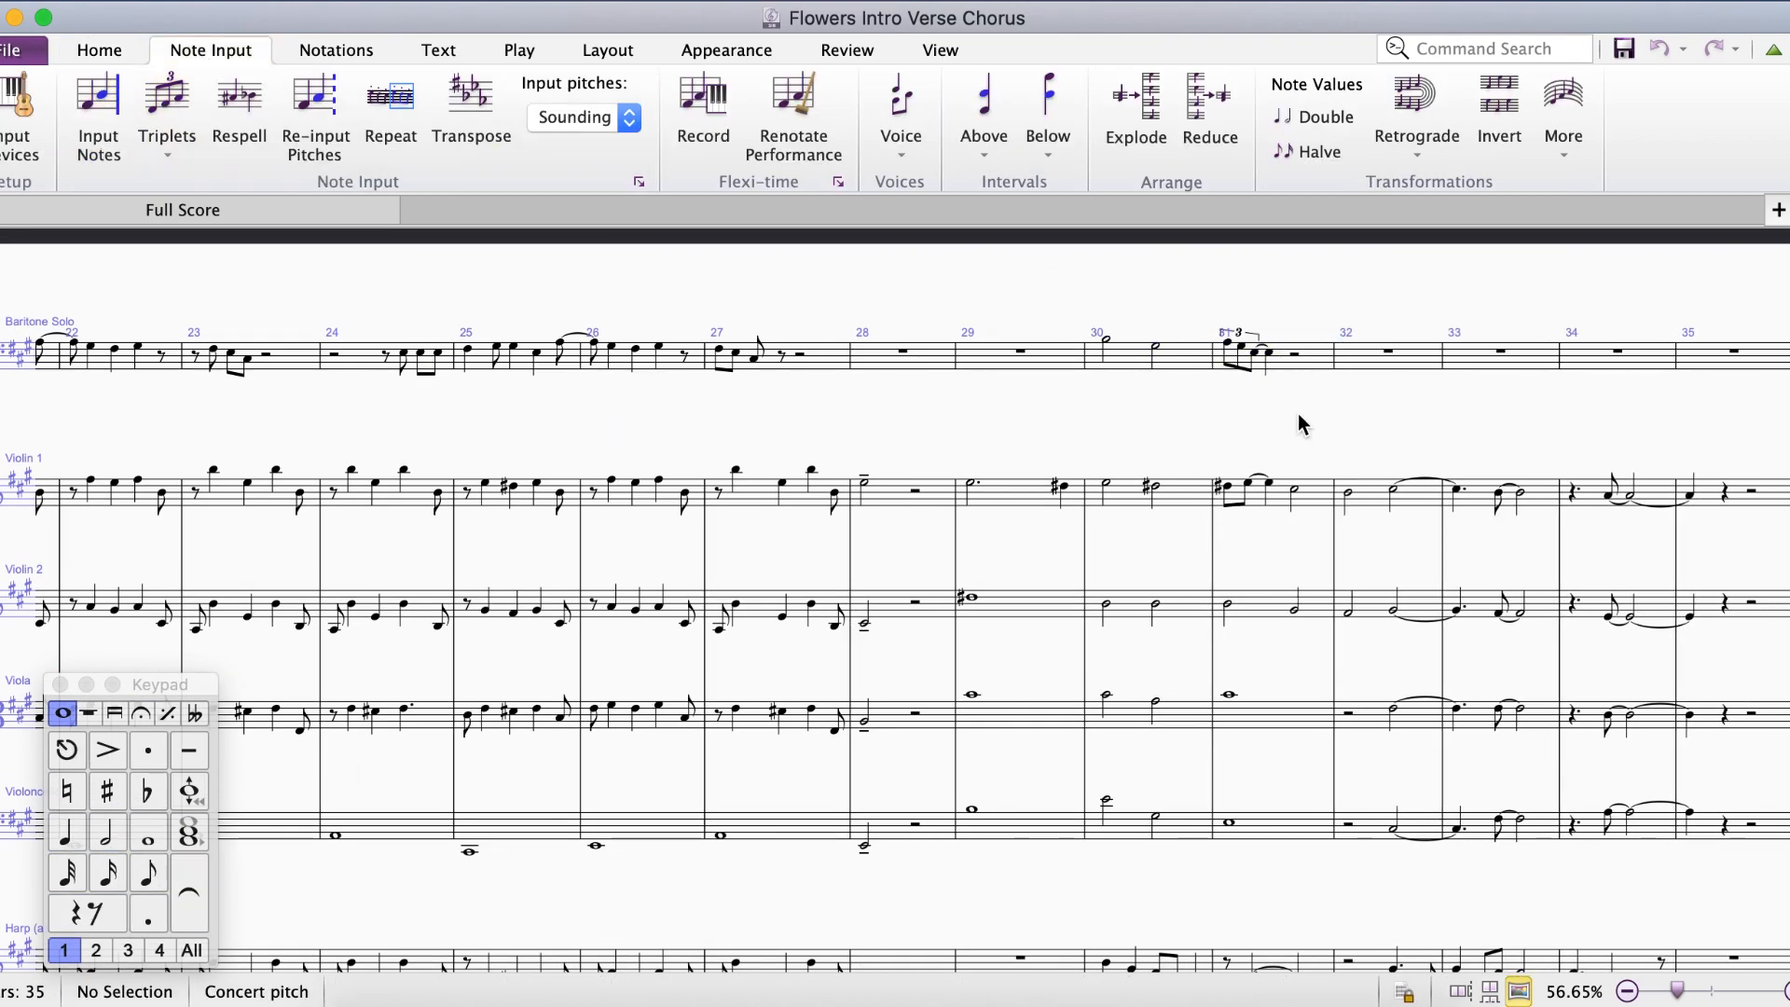
Enter a rising eighth-note phrase in bar 32 of the Baritone Solo staff.
key(n)
key(b)
key(Escape)
click(1376, 356)
key(e)
key(f)
key(g)
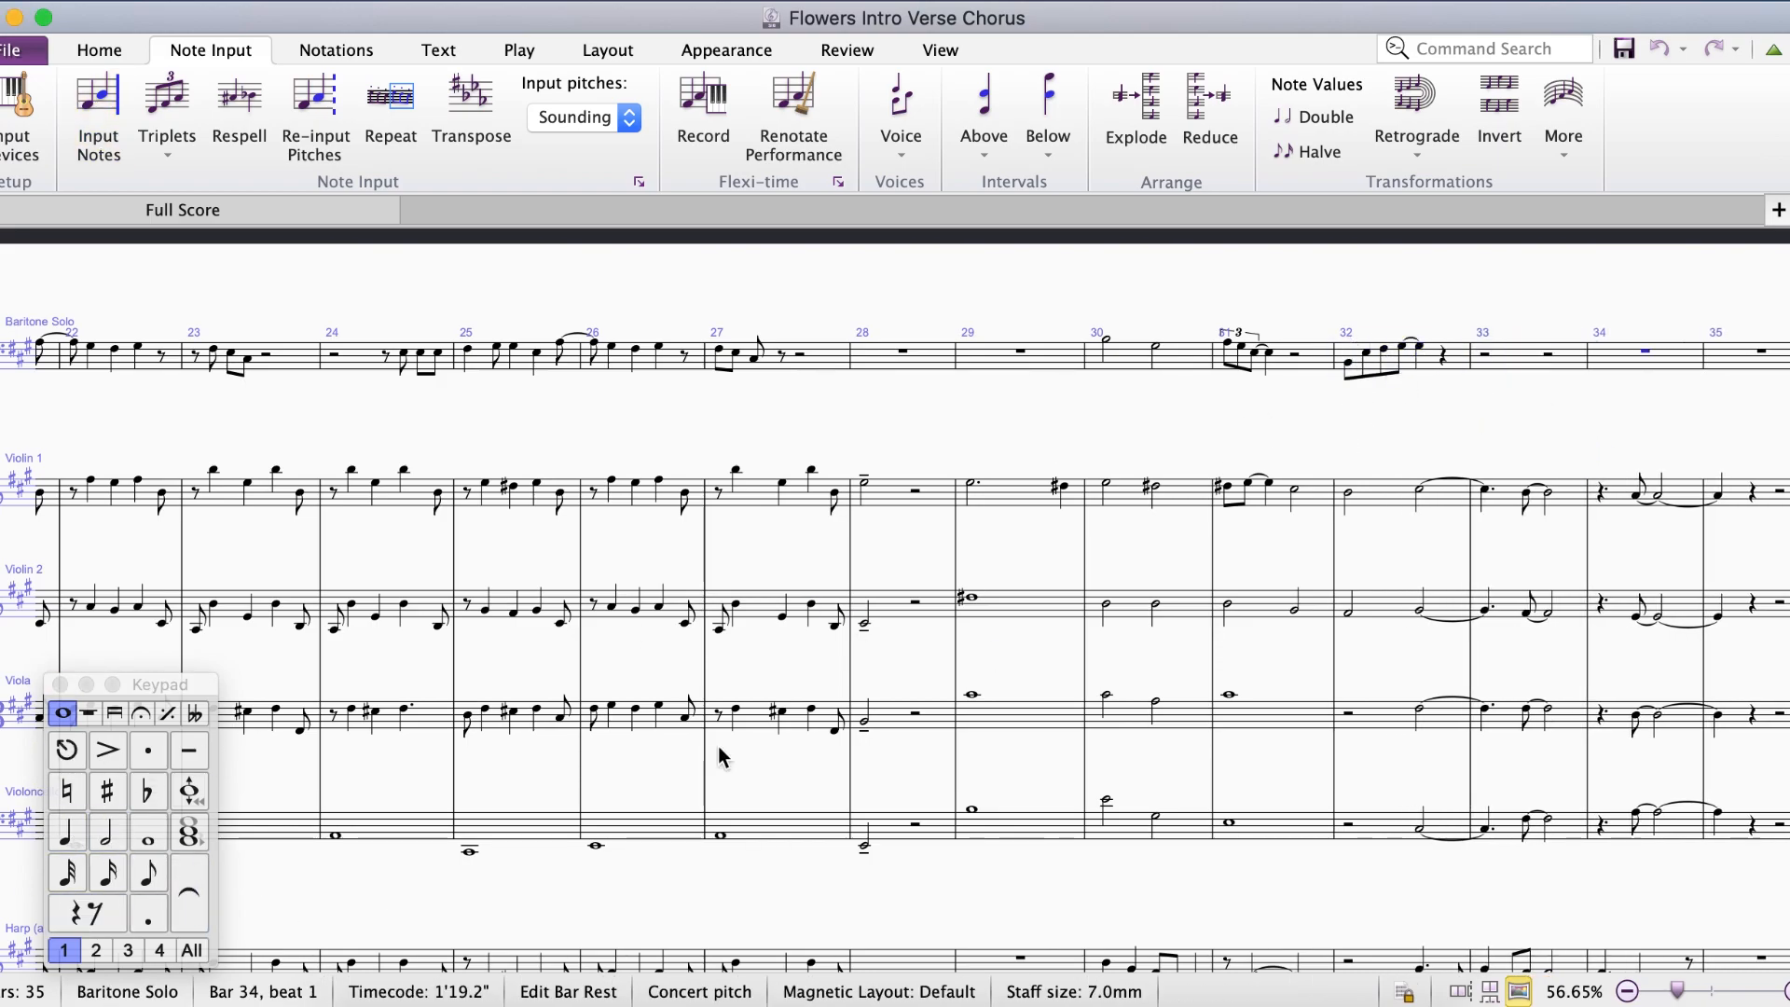
key(n)
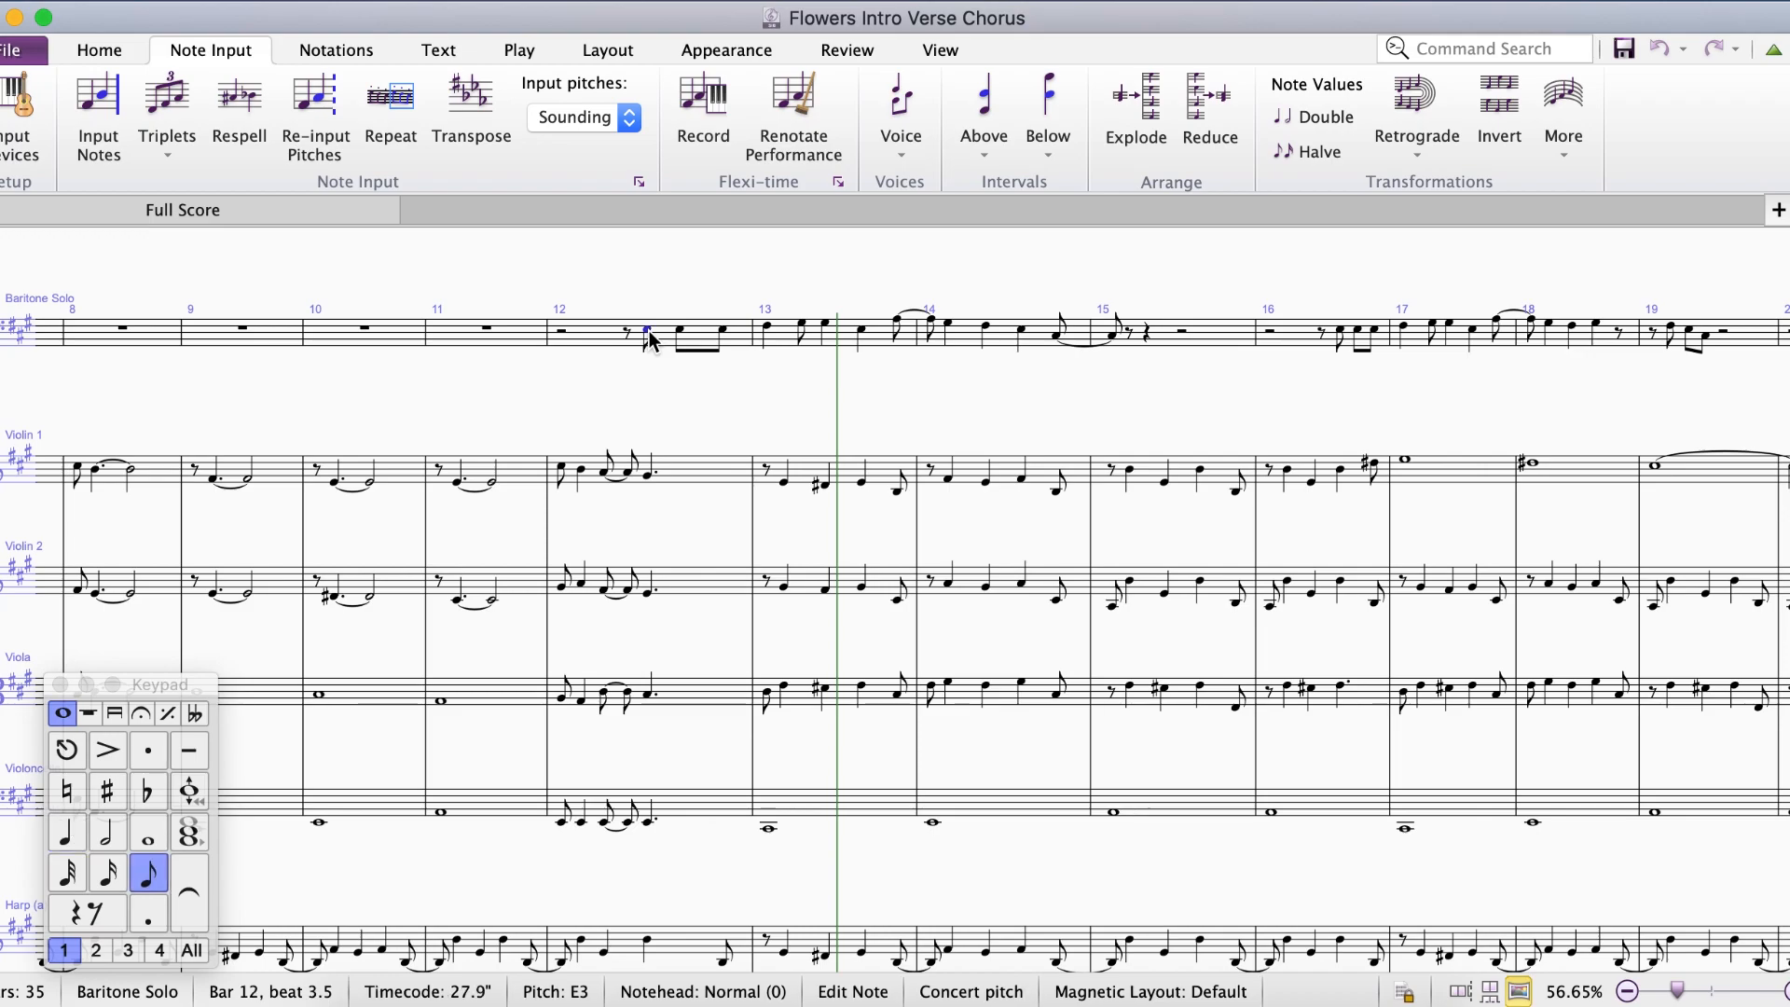
Enter Baritone Solo lyrics from bar 12: "I bought you flow-ers on the day you broke my heart they sat for ho-urs, days".
key(super+l)
text(I bou)
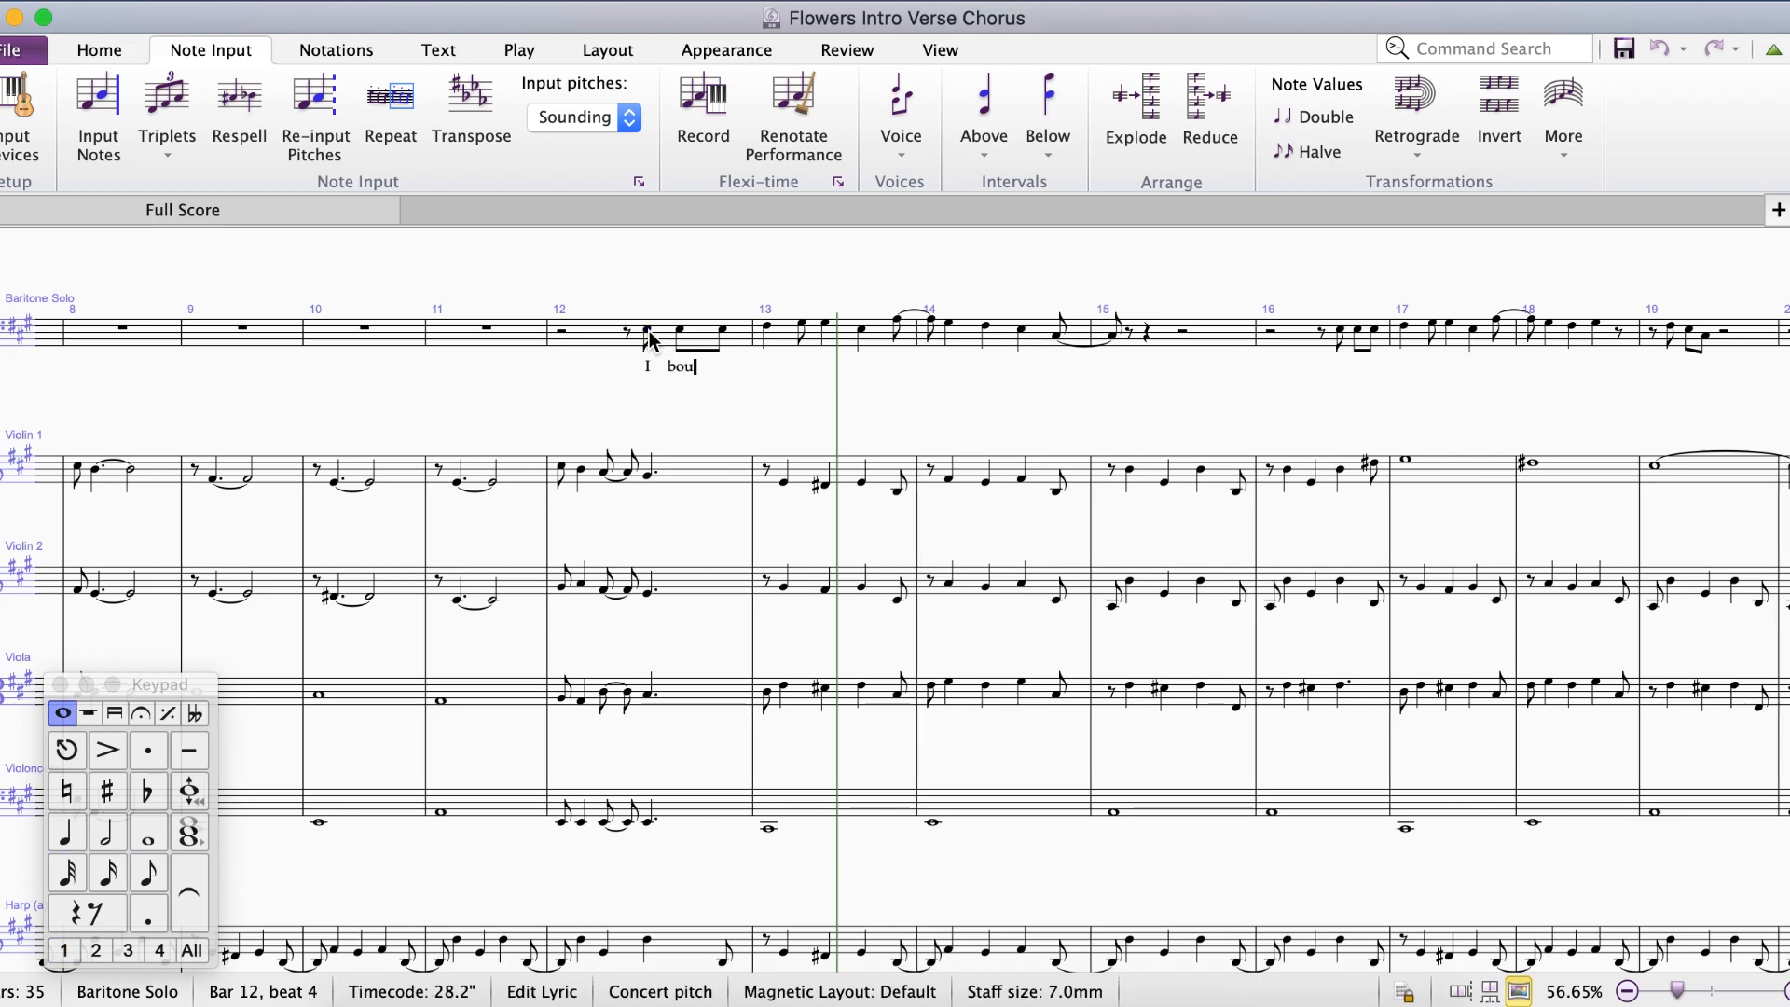
text(ght you flow-ers on the day you broke my heart they sat for ho-urs days)
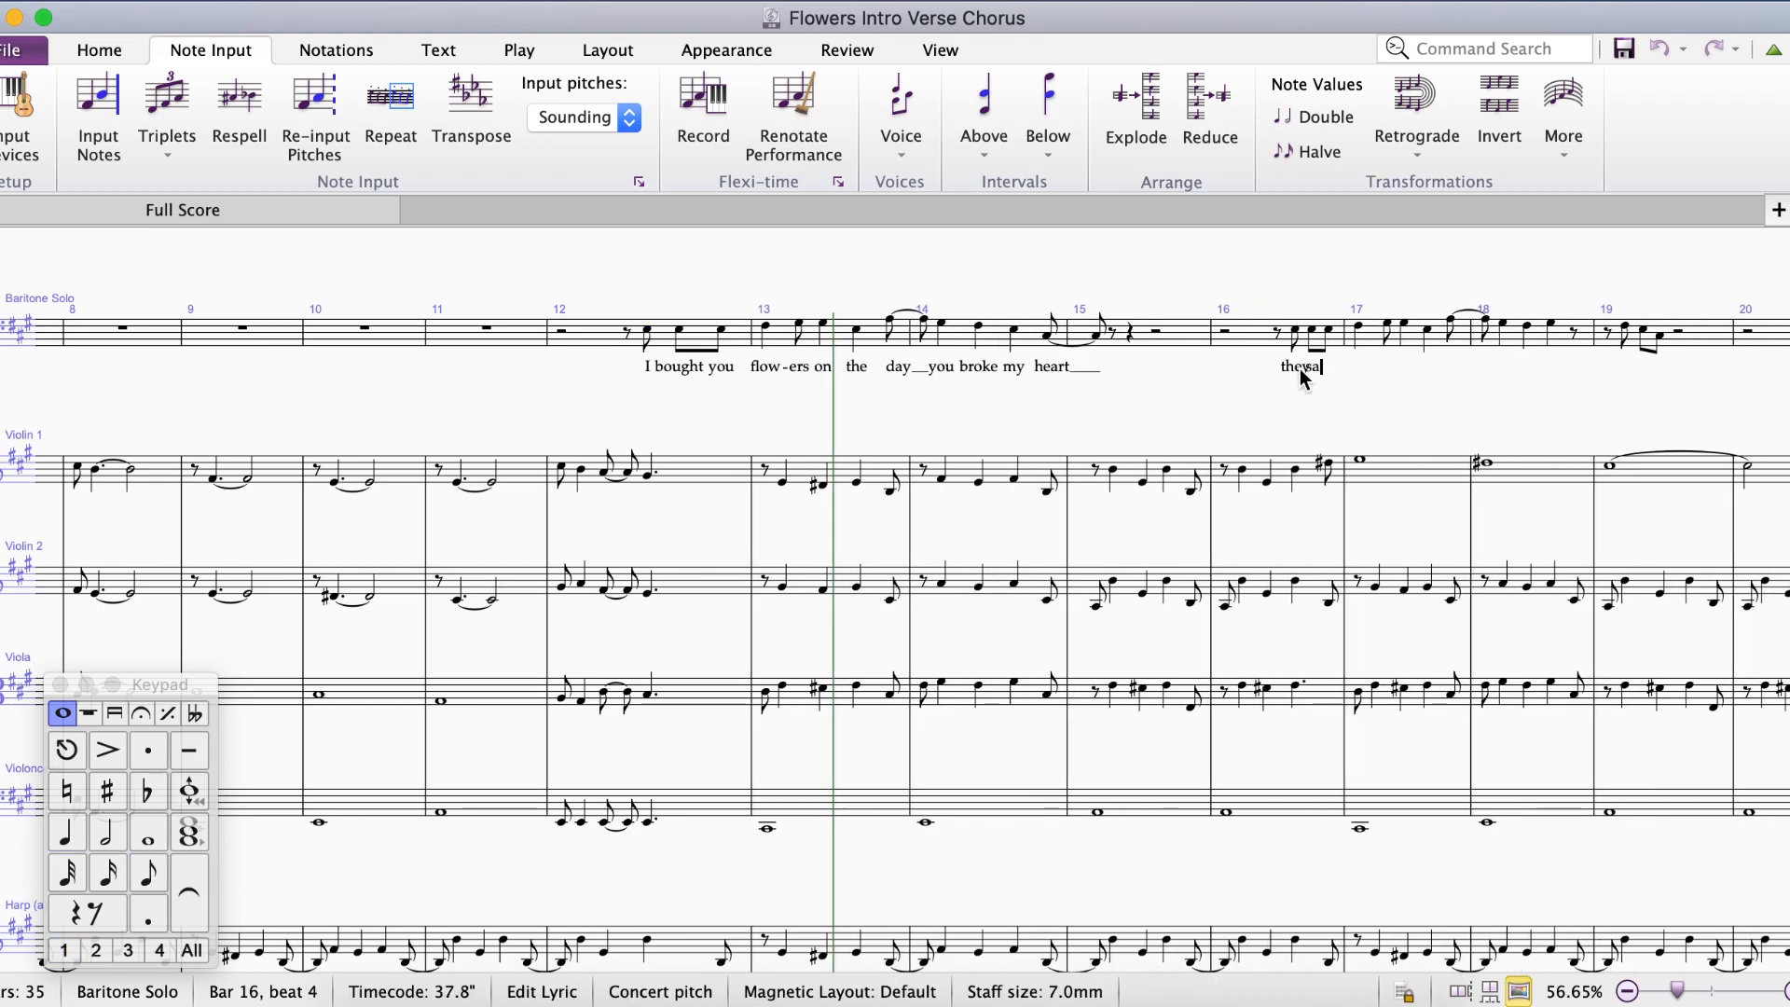
Continue the Baritone Solo lyrics from bar 17 with "and weeks un-til they fell a-part and you'll".
text( and weeks)
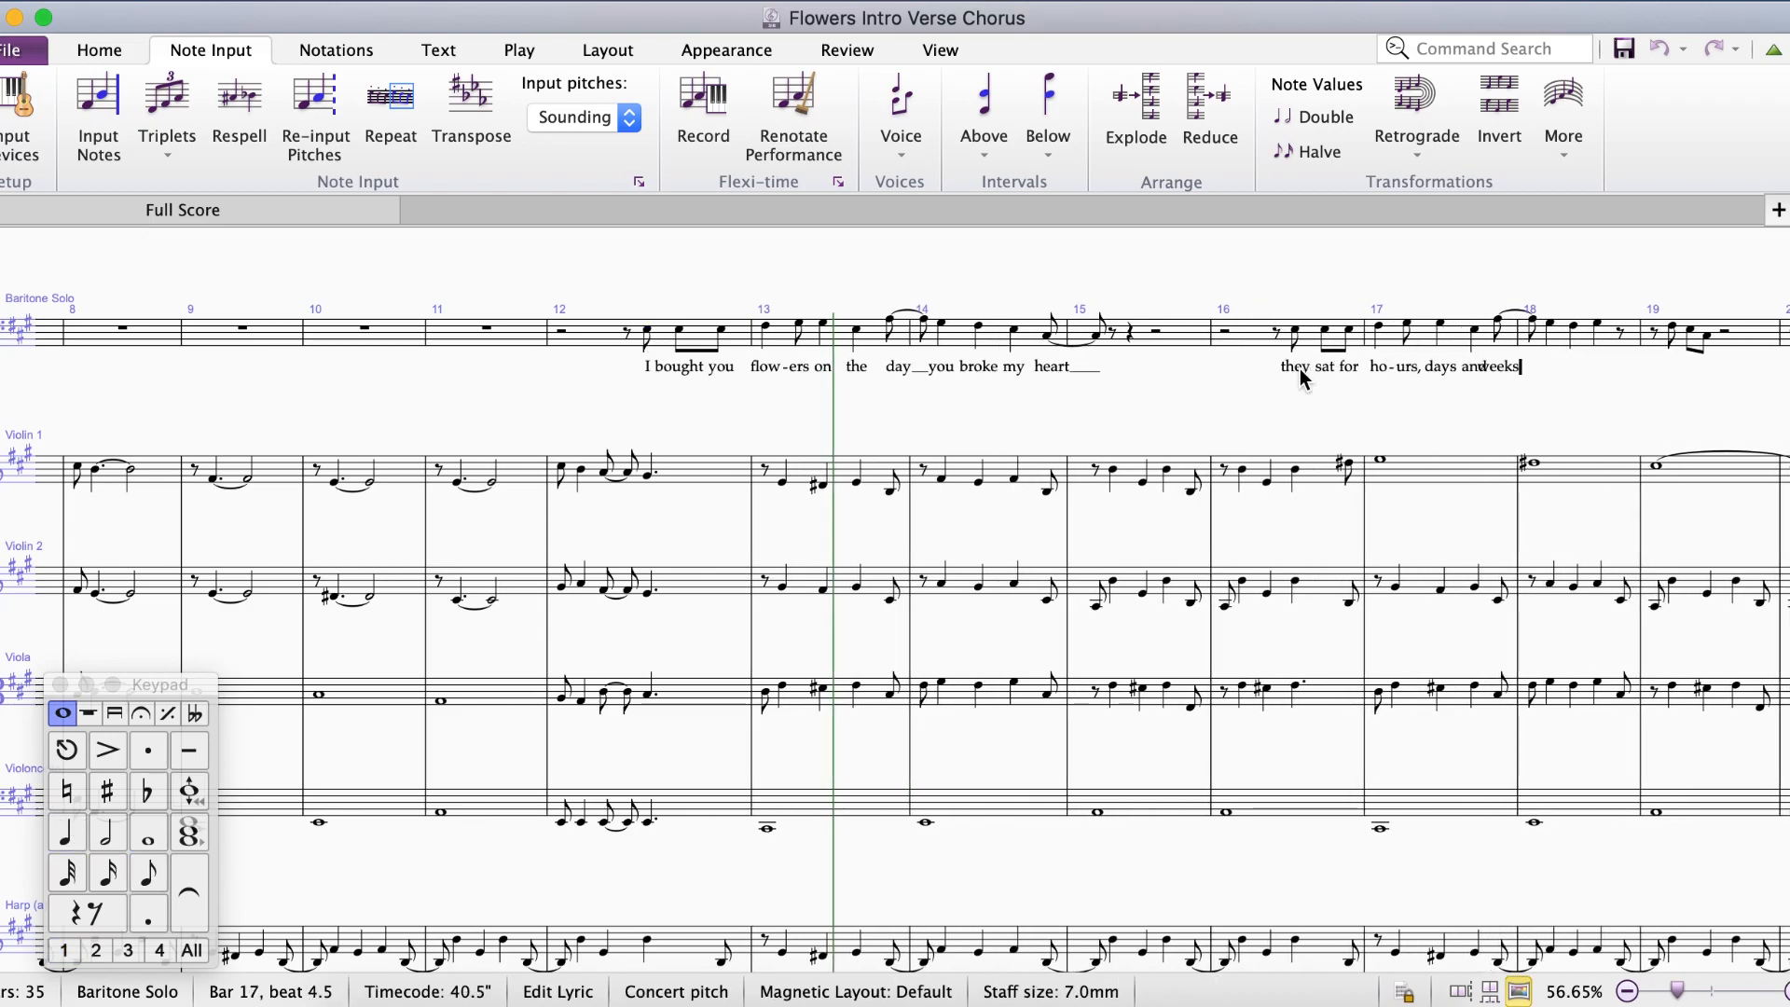
text( un-til they fell a-part )
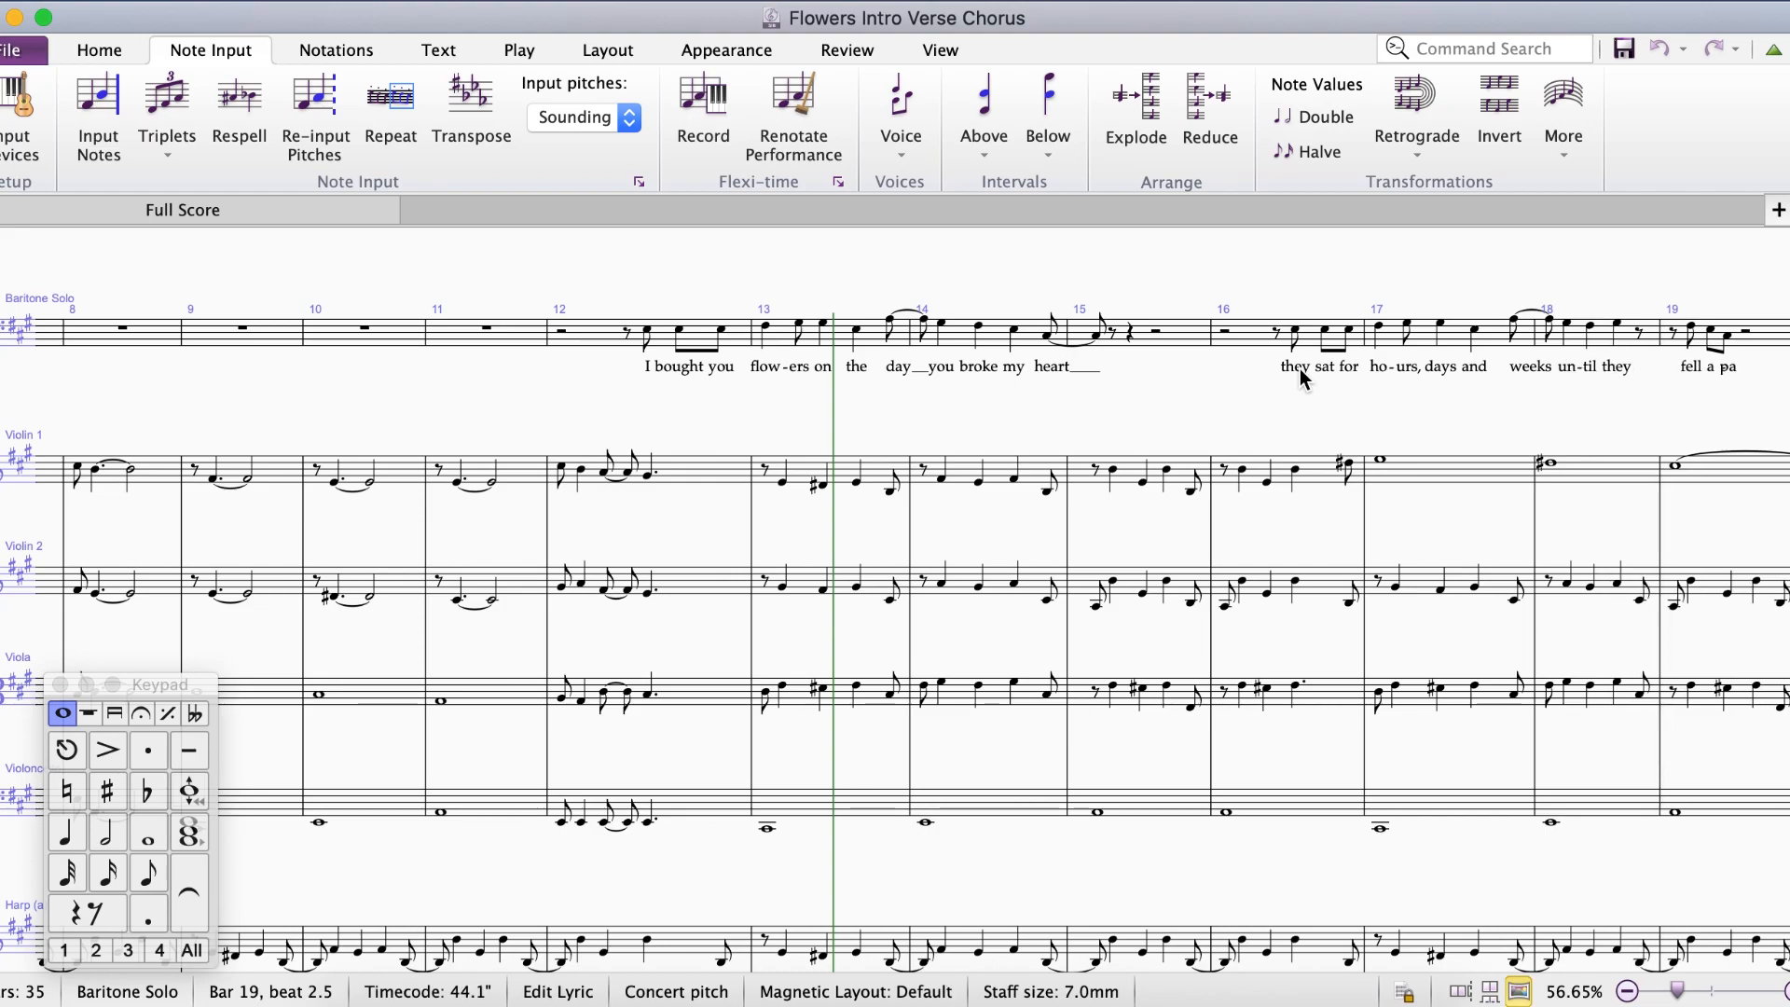
text(and you'll)
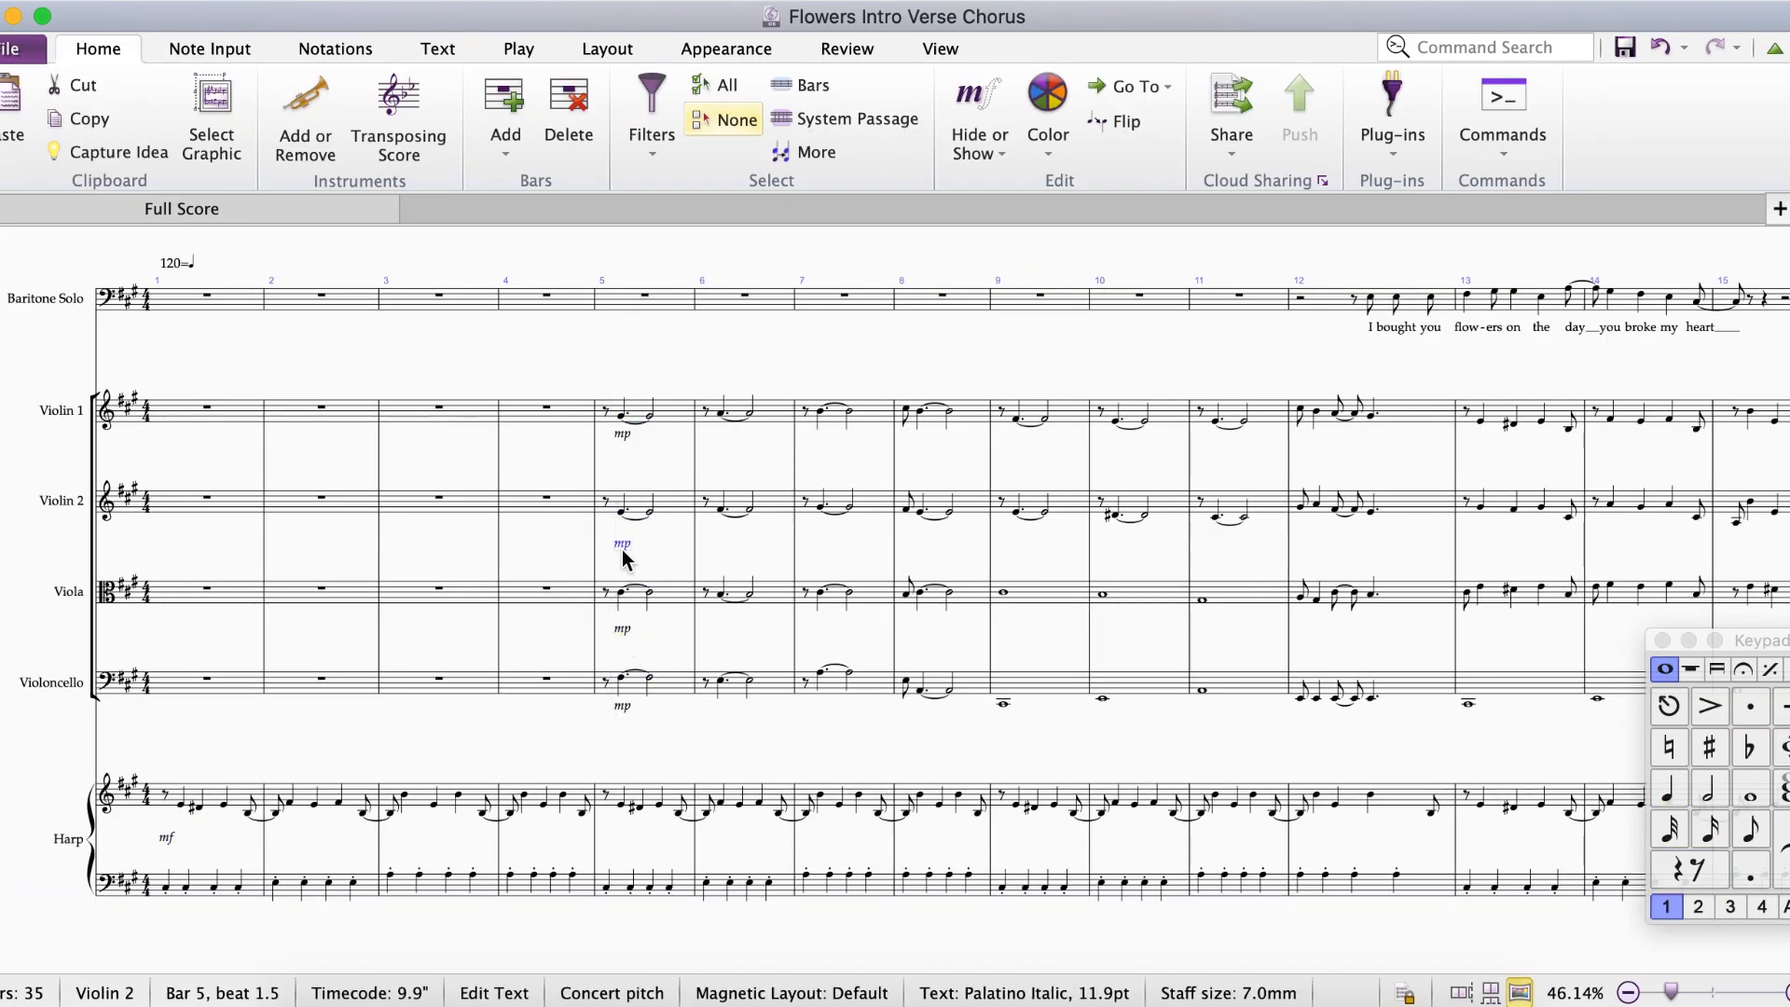
Mark Violin 1, Violin 2, Viola and Violoncello mf at their entries in bar 32, after the hairpins.
click(1056, 602)
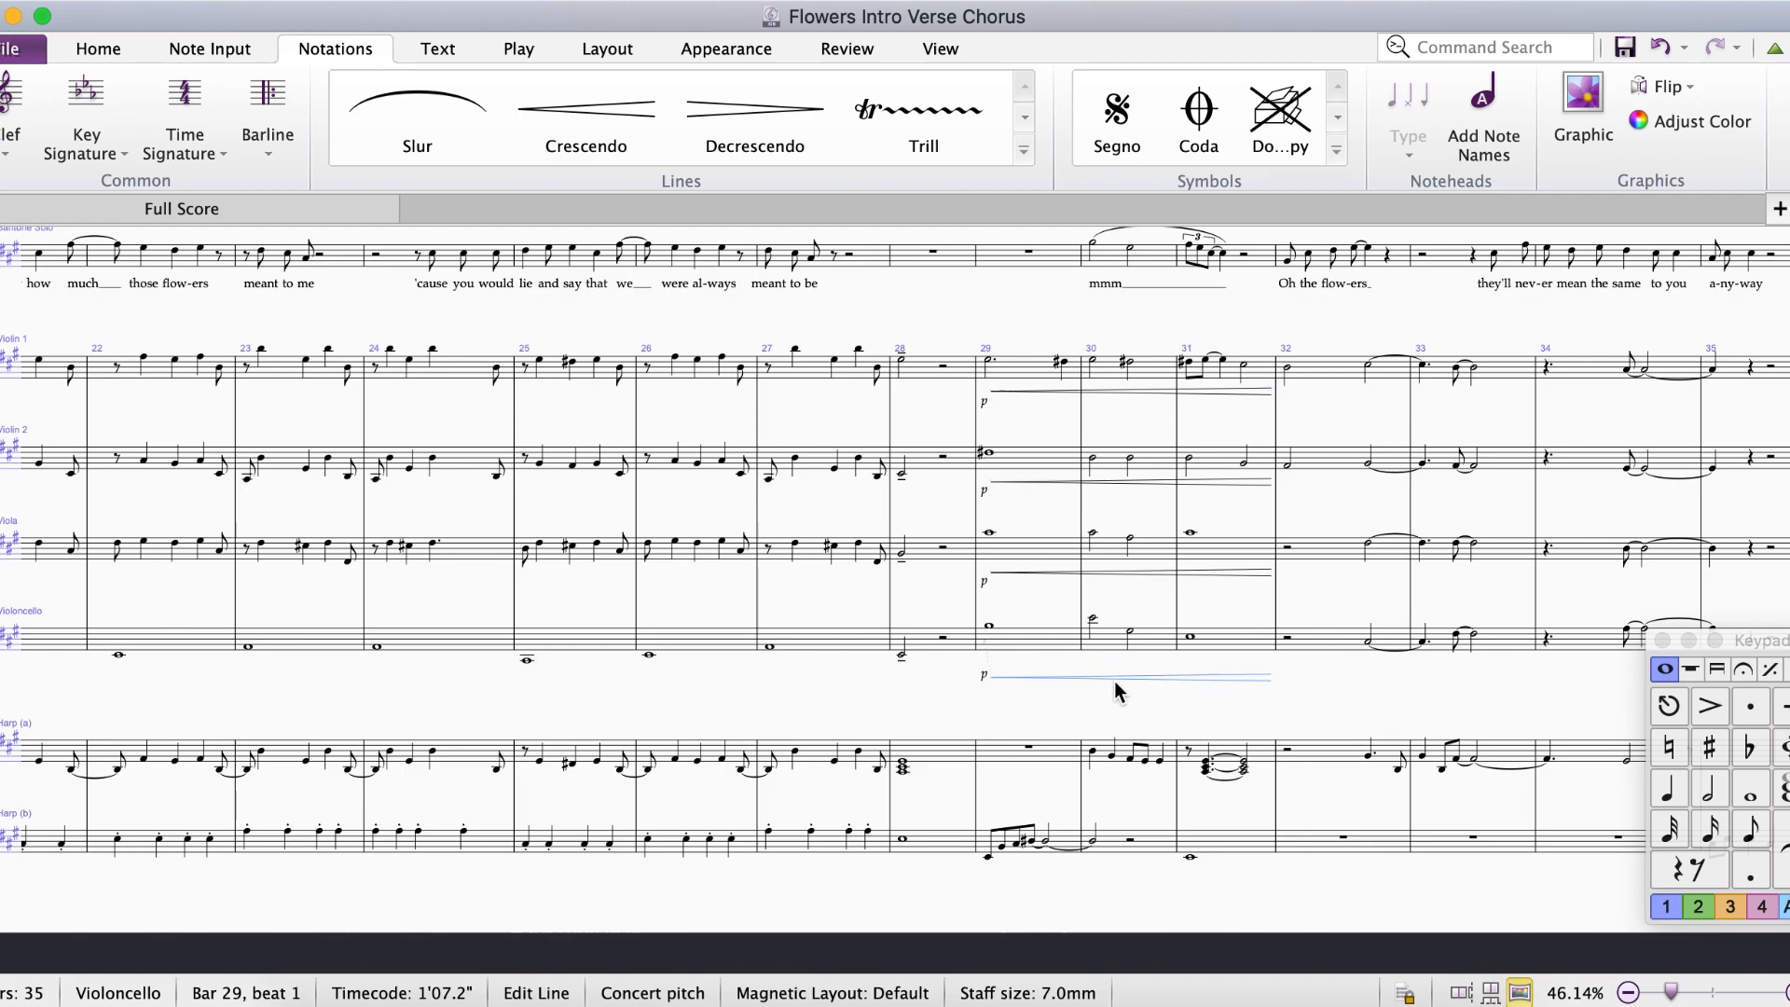
scroll(1283, 380, right, 1)
click(1272, 461)
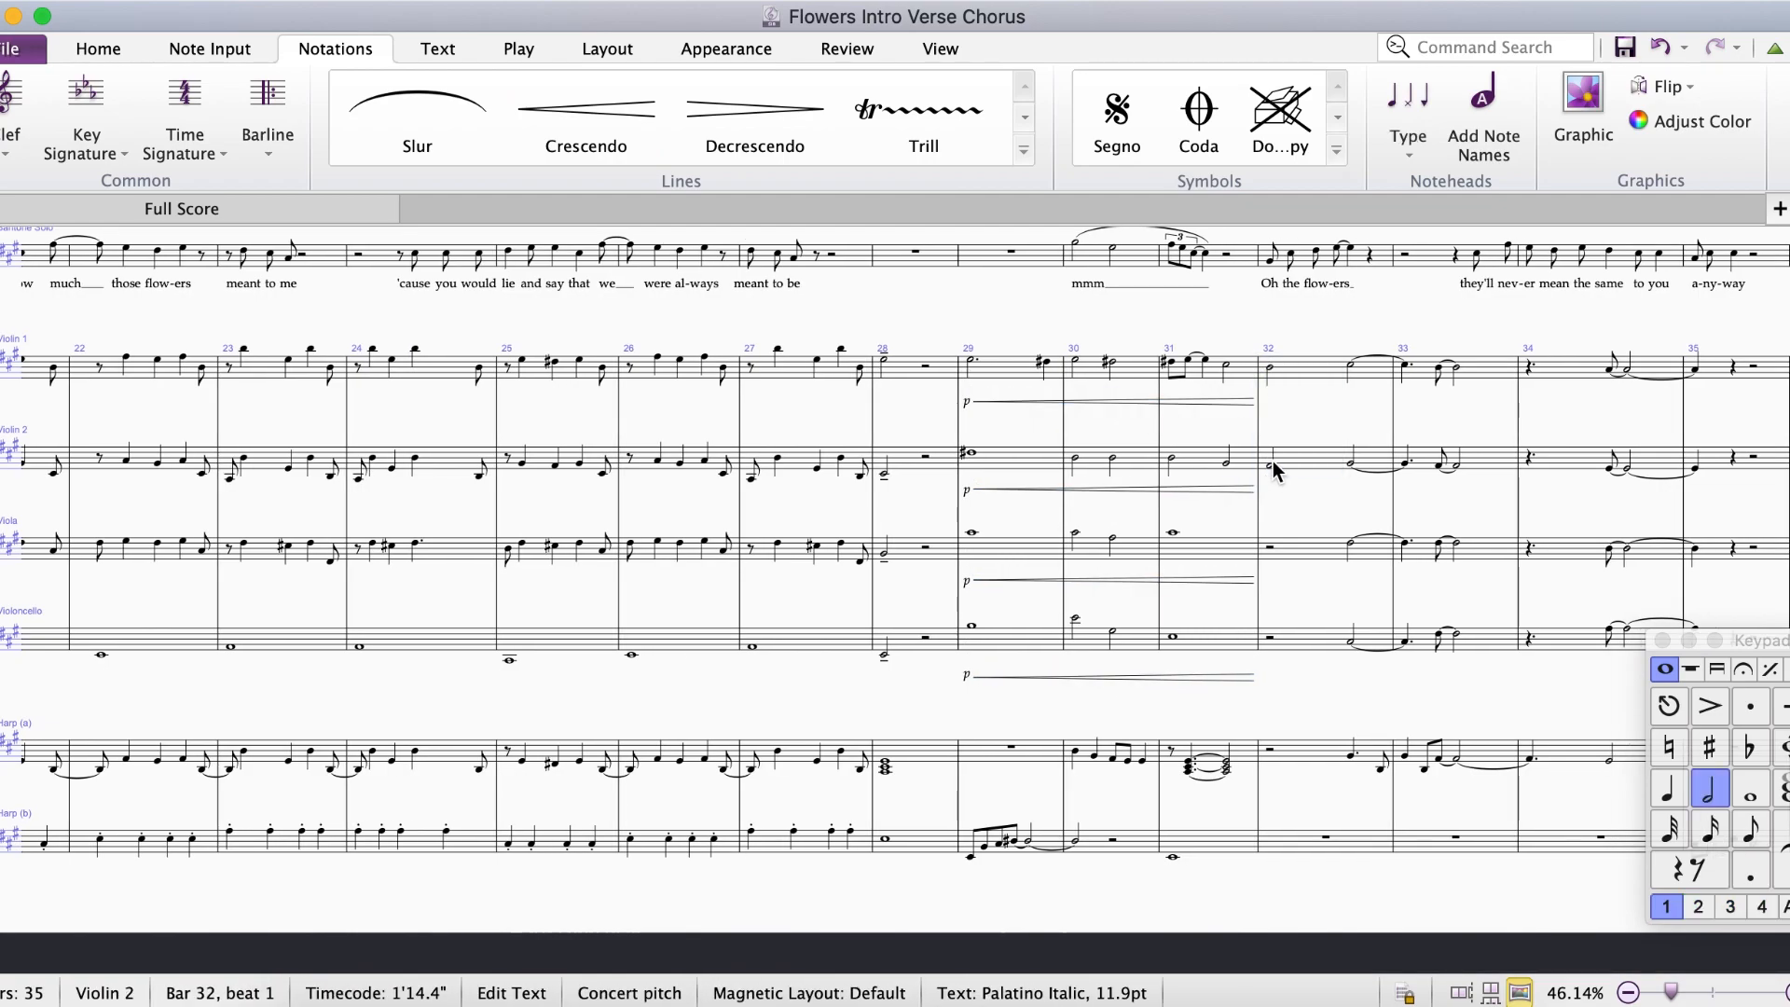
drag(1269, 394, 1270, 404)
click(1350, 543)
shift+click(1352, 641)
key(super+e)
text(mf)
key(Escape)
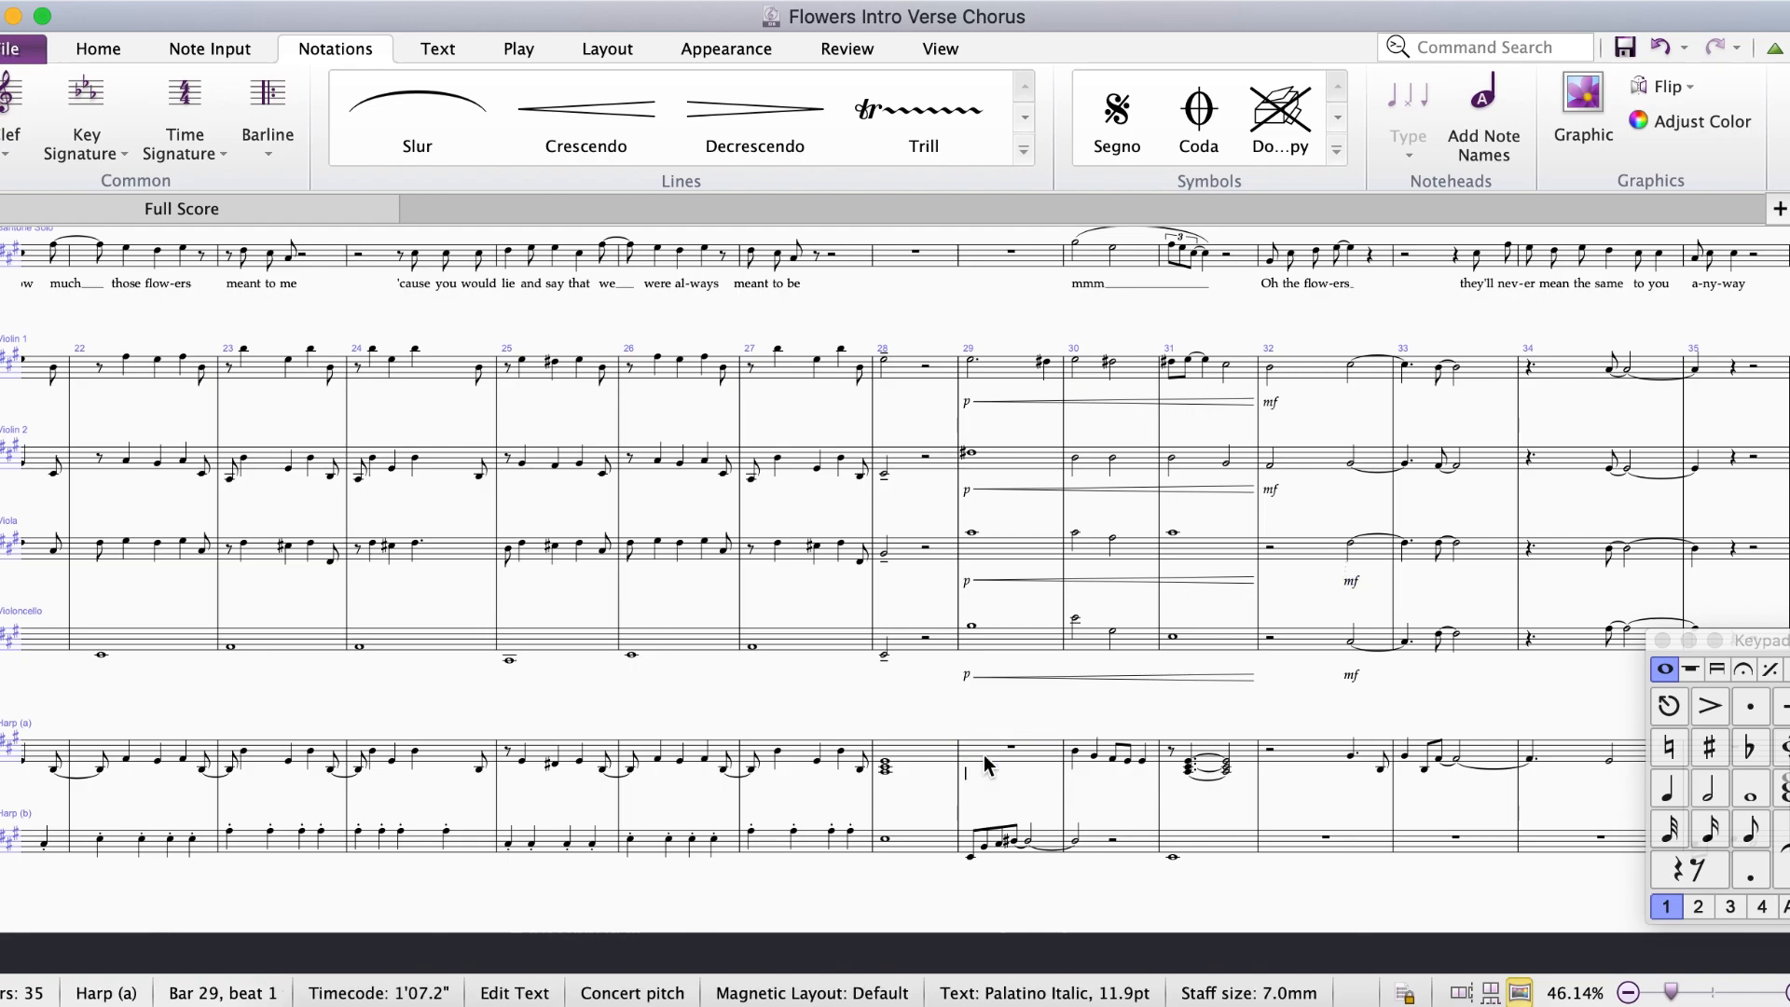
Add a crescendo to the harp from bar 29 and an mf dynamic at bar 31.
key(Escape)
click(633, 130)
click(1171, 751)
key(super+e)
text(mf)
Show the score as pages and shorten its title to "Flowers".
drag(1757, 640, 264, 420)
click(1652, 706)
scroll(1044, 630, down, 2)
scroll(1045, 630, left, 15)
key(super+shift+p)
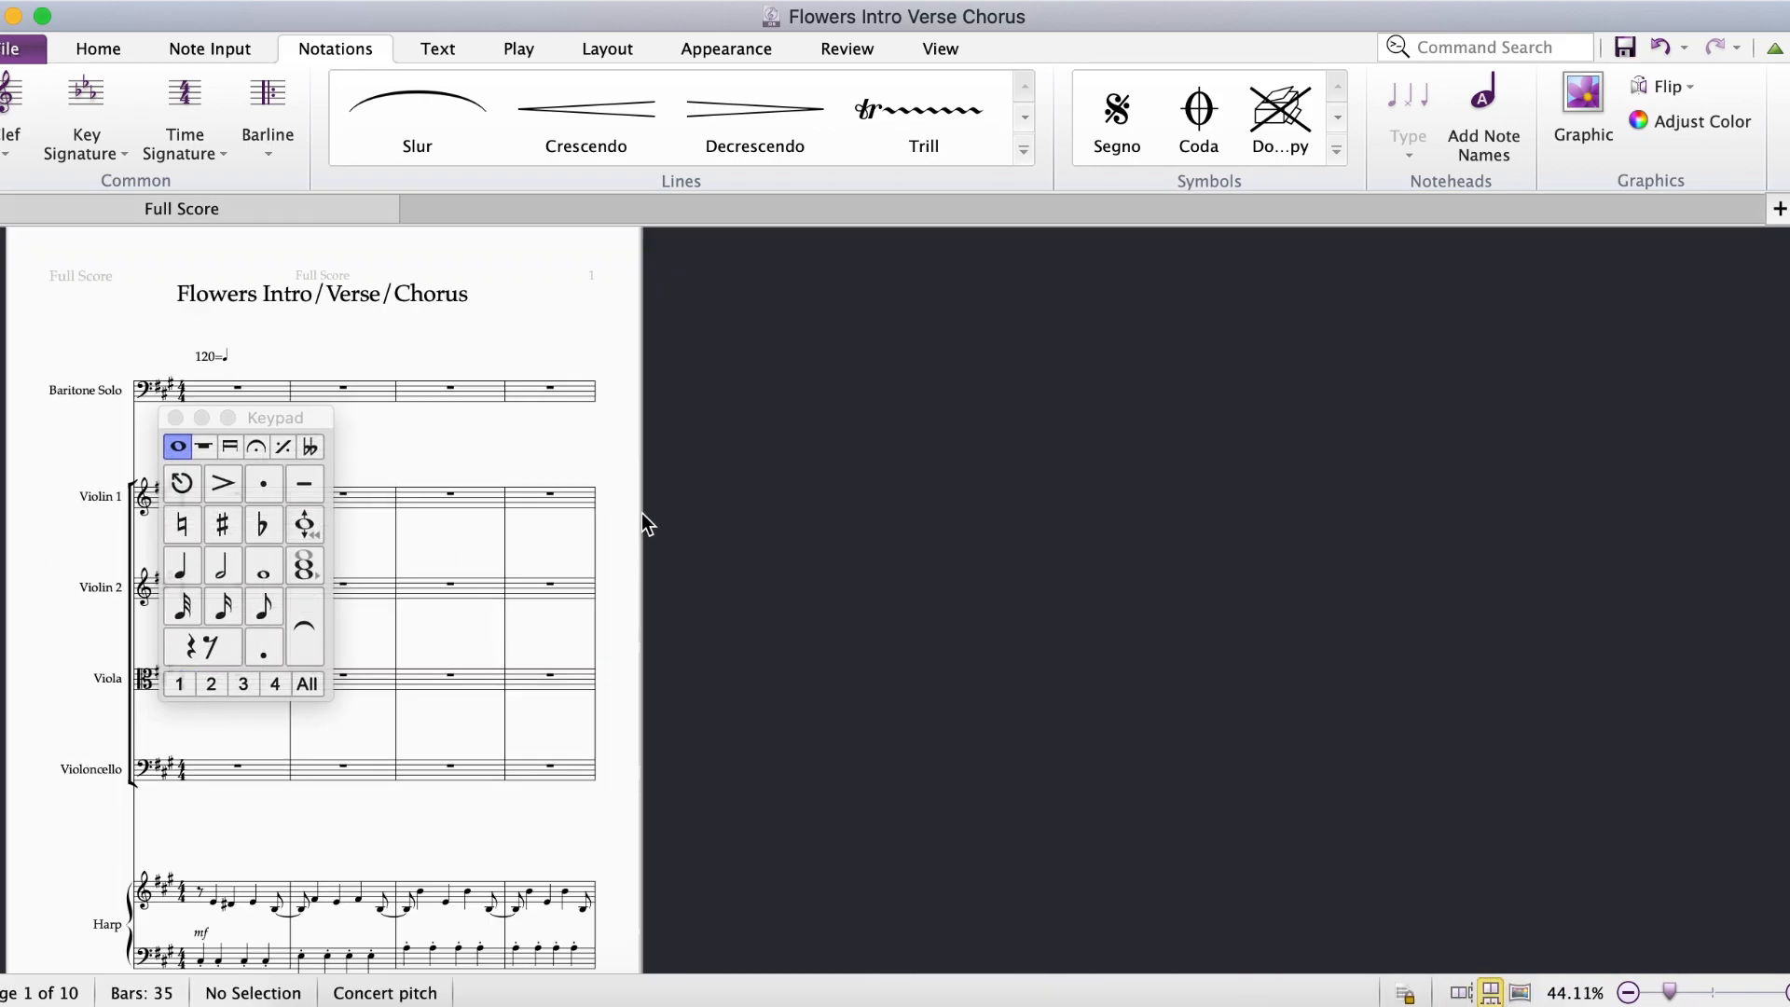
click(1096, 338)
Add a two-line credit with "Words and Music by" and the composer's full name, and lower the Baritone Solo staff slightly.
right_click(1408, 365)
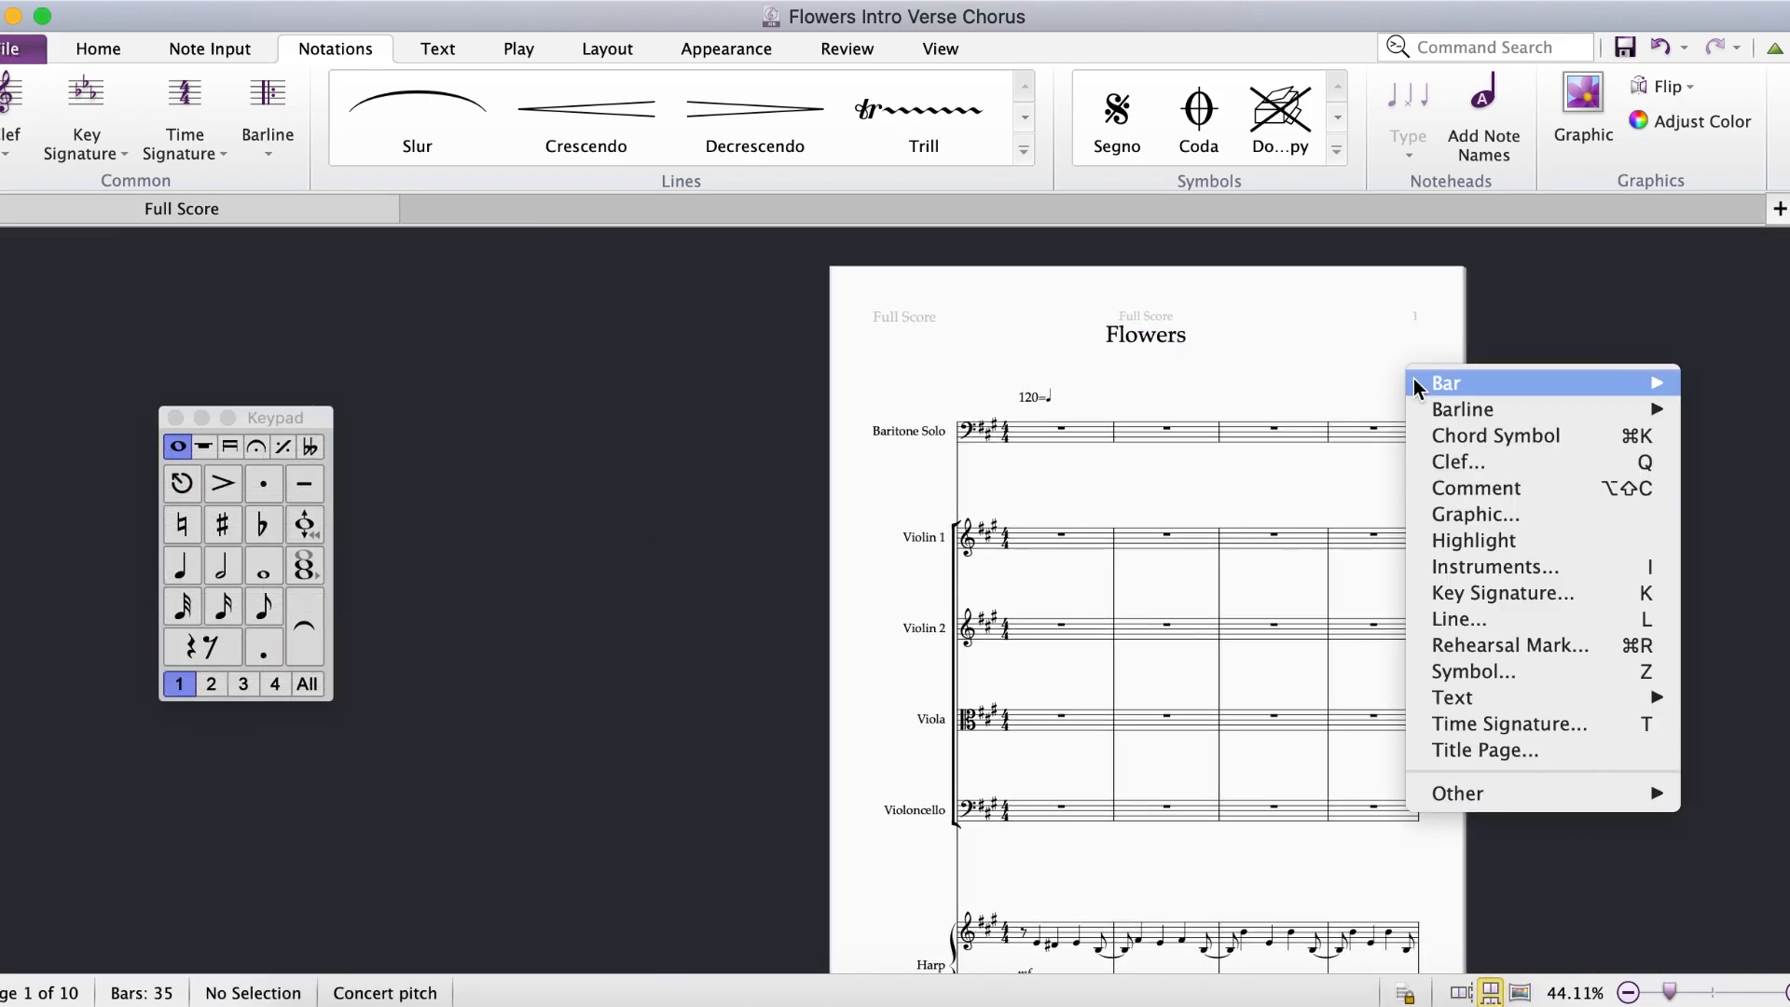
mouse_move(1461, 694)
click(1161, 810)
text(Words and Music by)
key(Return)
text(Spencer Harr-Thompson)
key(Escape)
key(Escape)
drag(1026, 430, 1025, 442)
key(Escape)
Play back the score from bar 1 and check the instrument levels in the Mixer.
key(p)
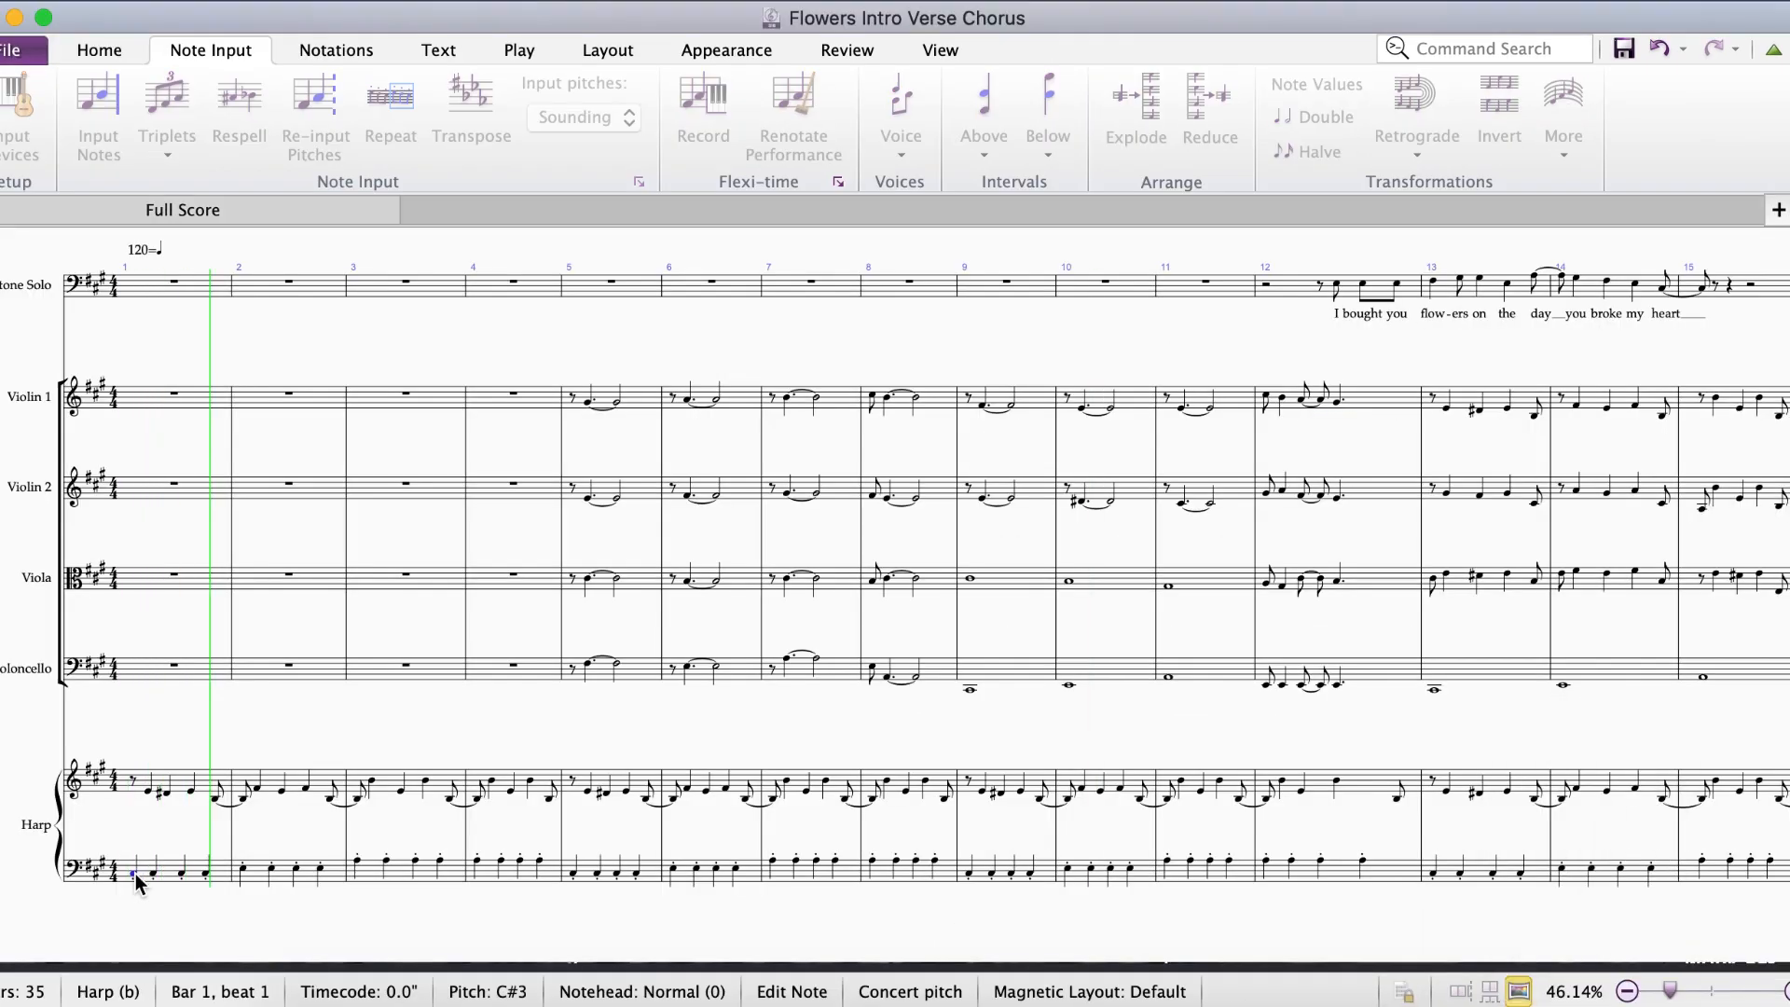
key(m)
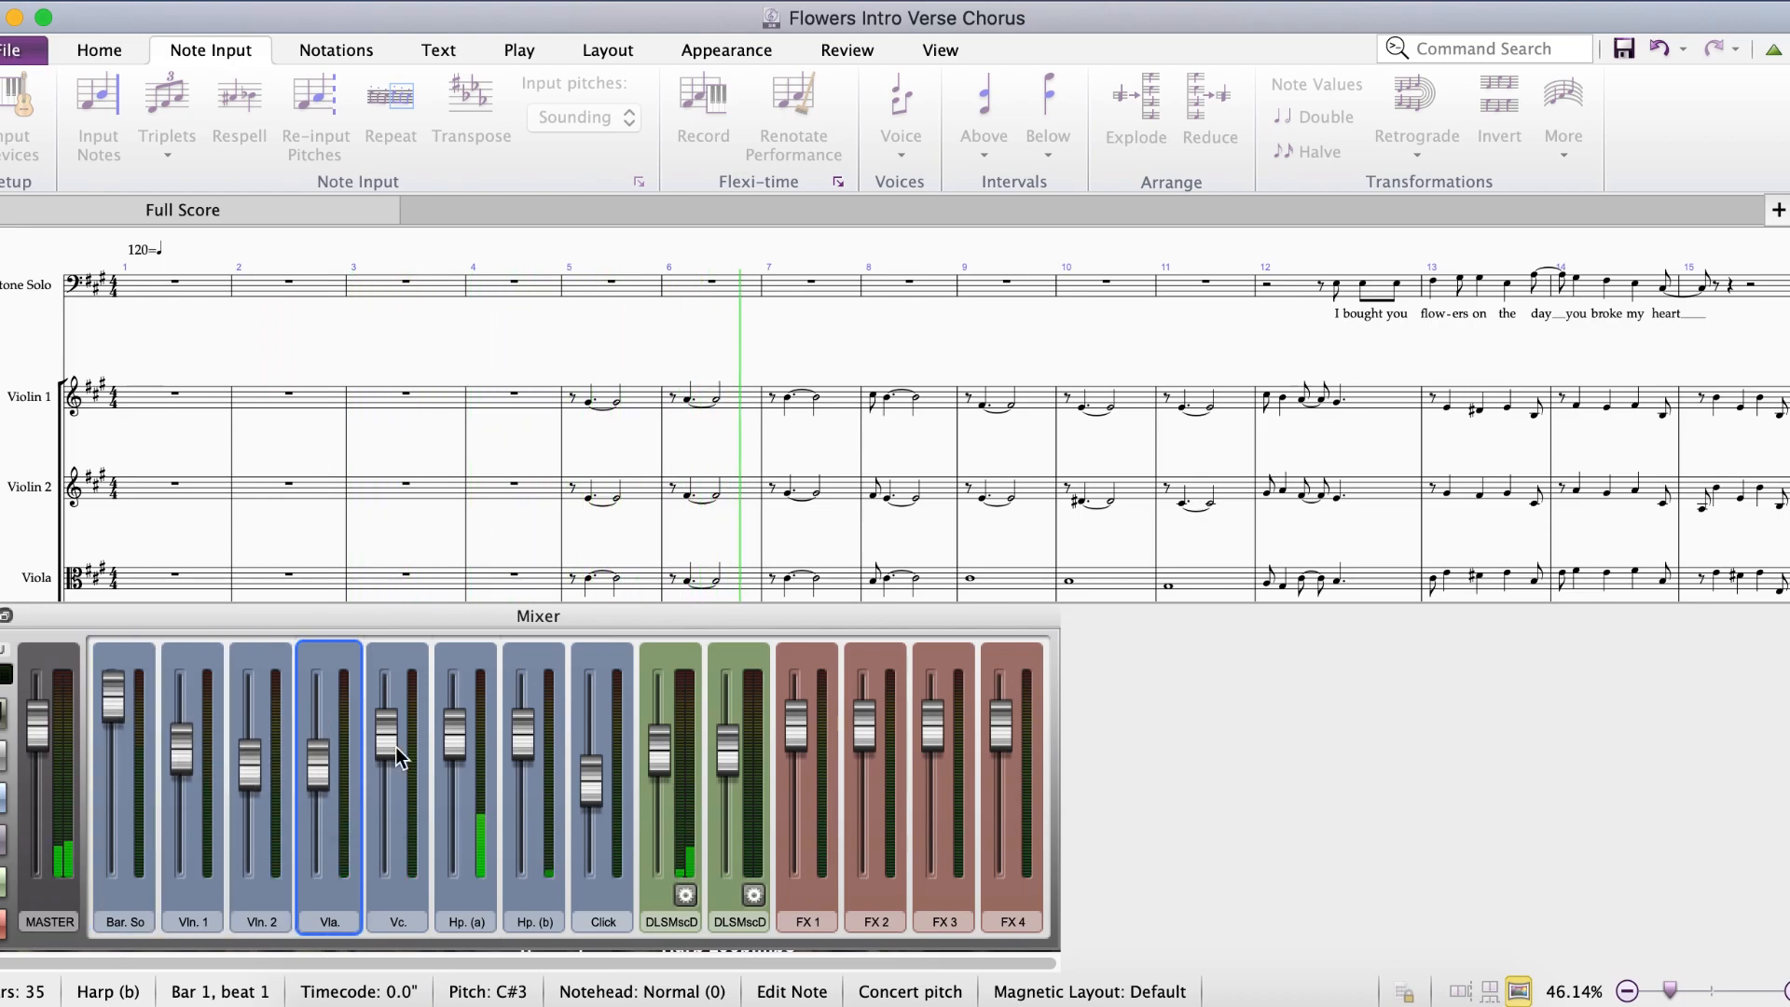
key(m)
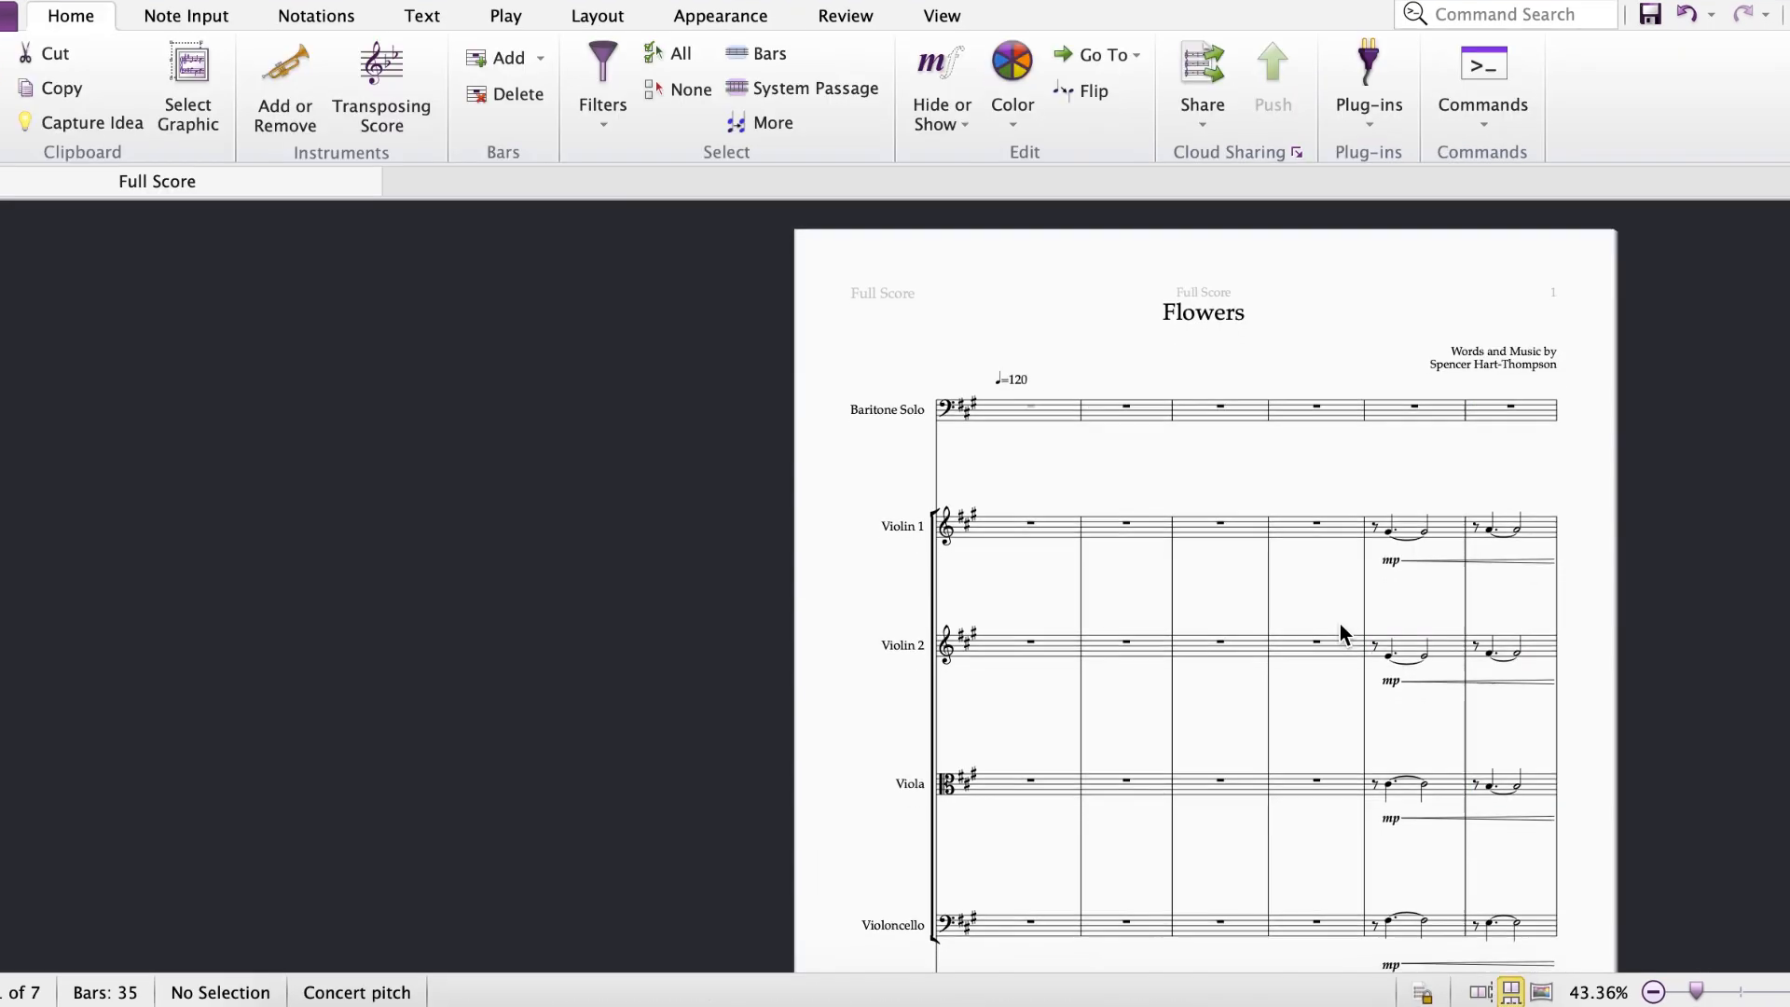
Move the Violin 2 and Violin 1 staves up on page 5 to even out the string staff spacing.
scroll(1340, 624, down, 10)
scroll(1339, 623, down, 10)
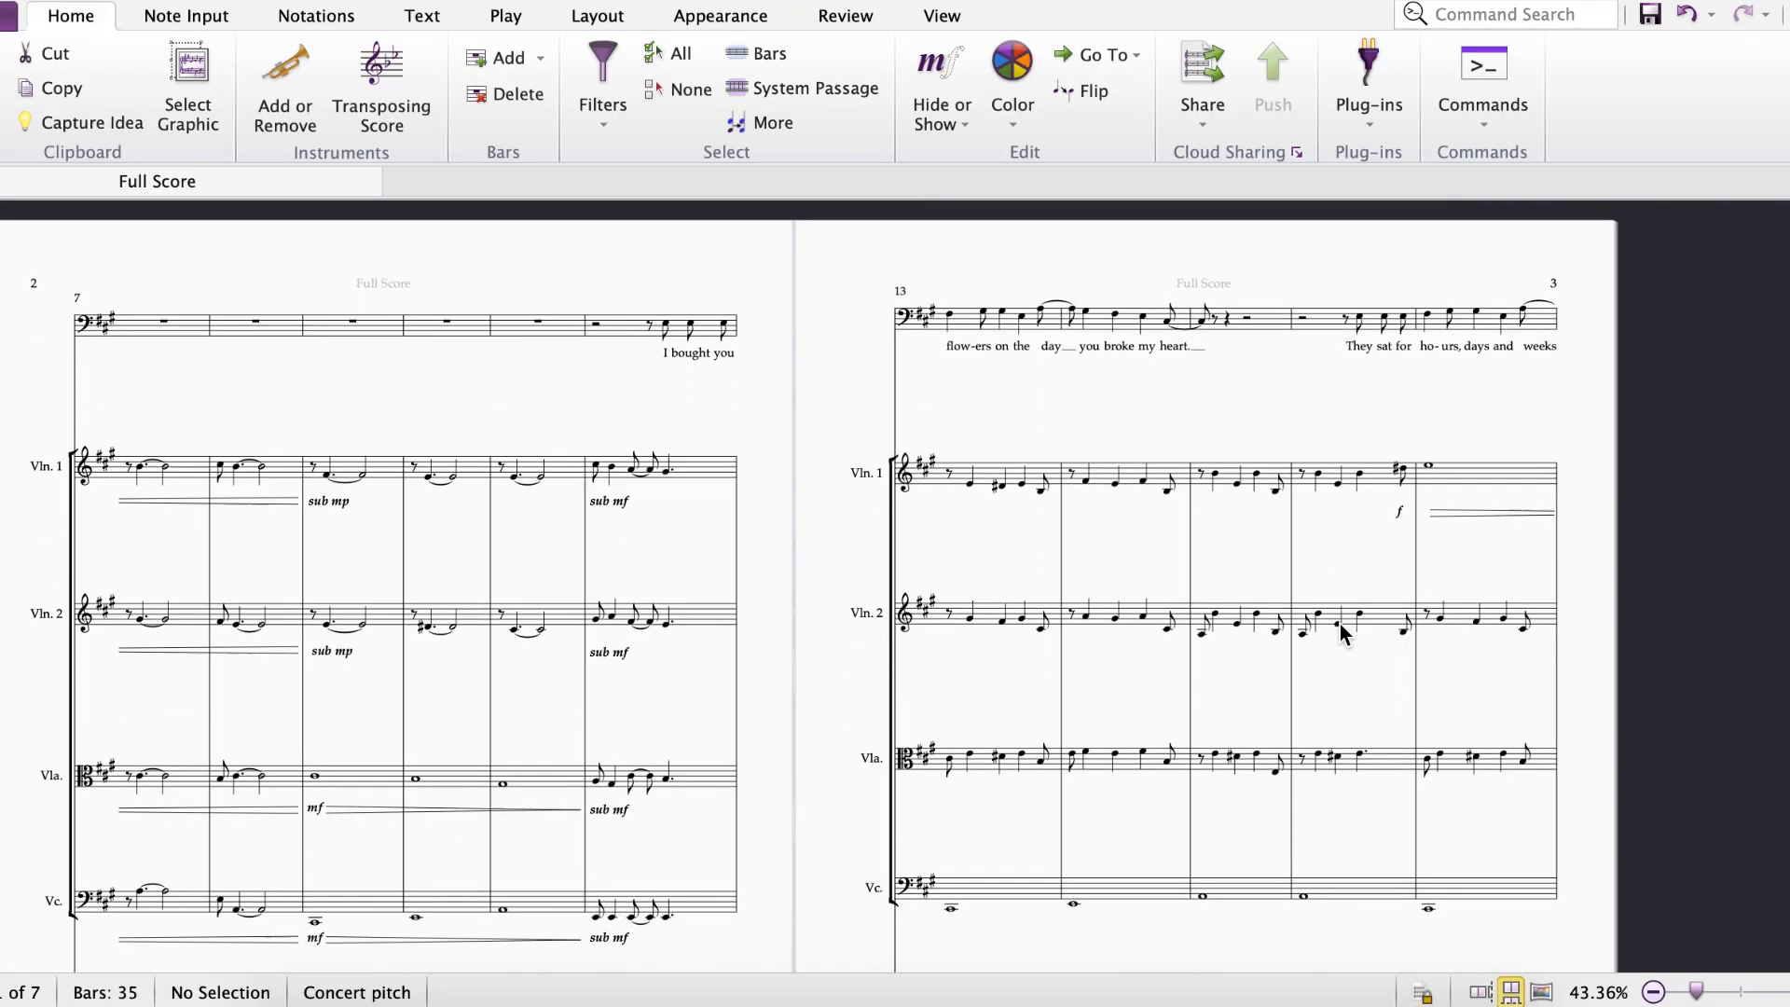
scroll(1340, 623, down, 10)
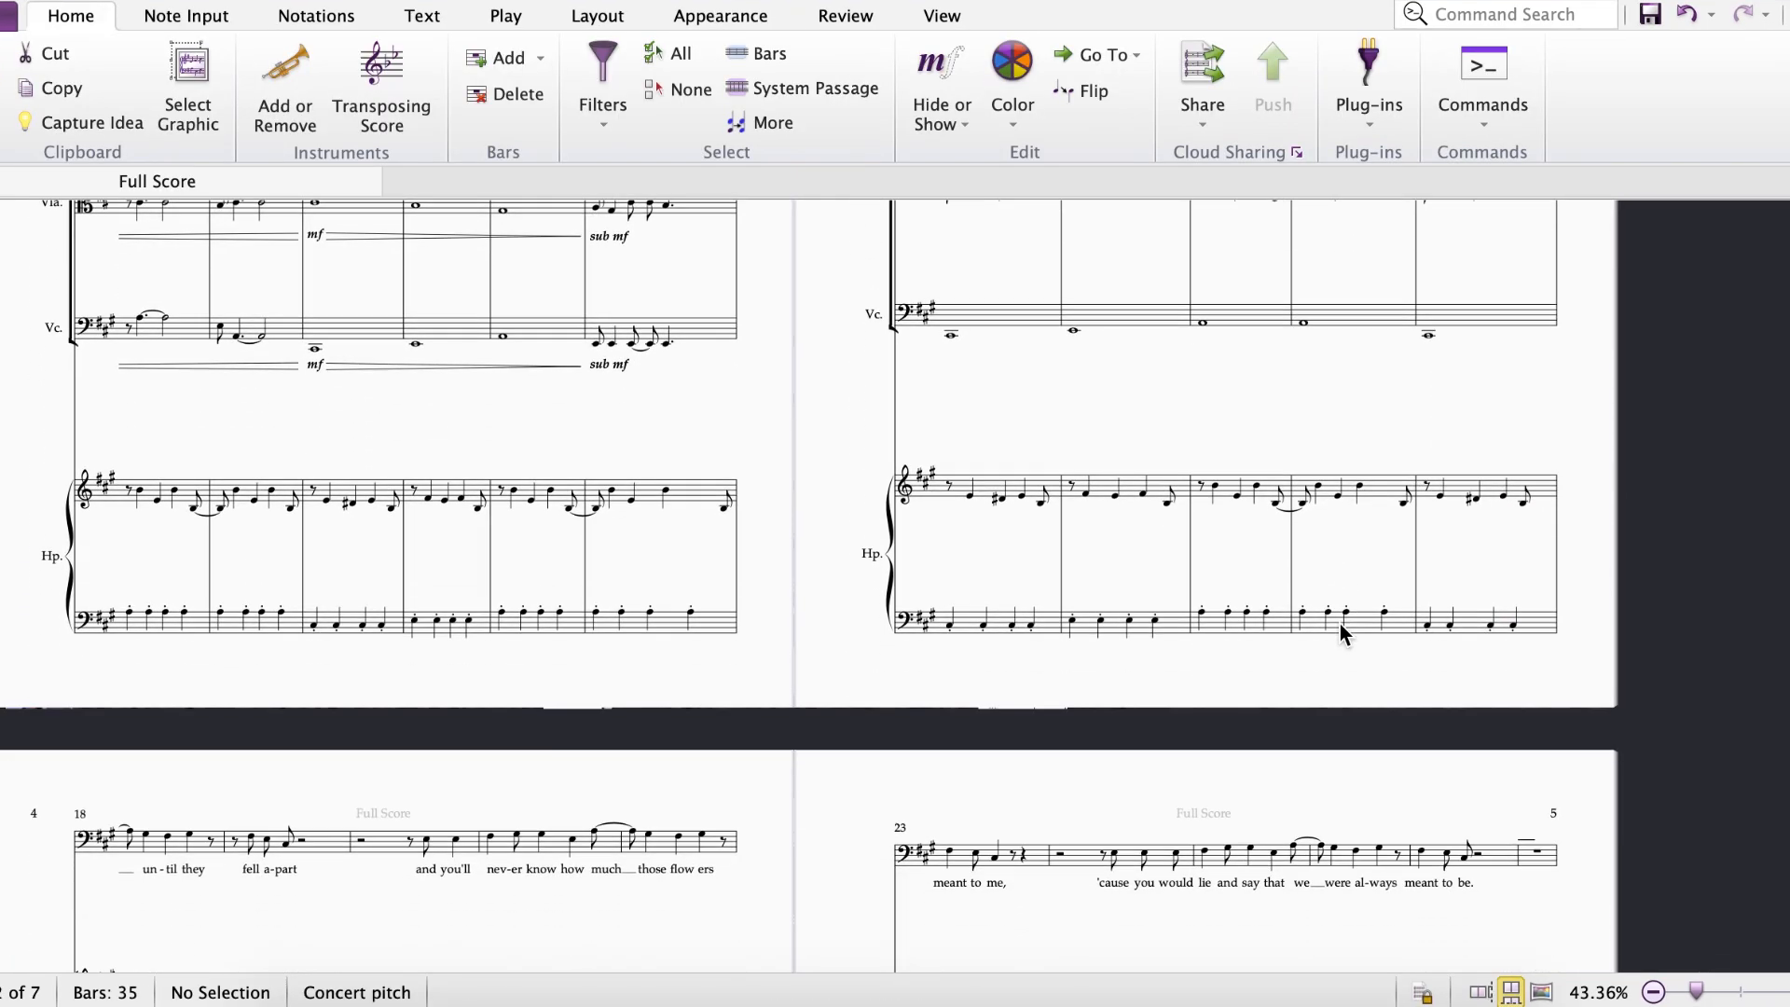
scroll(1340, 624, down, 10)
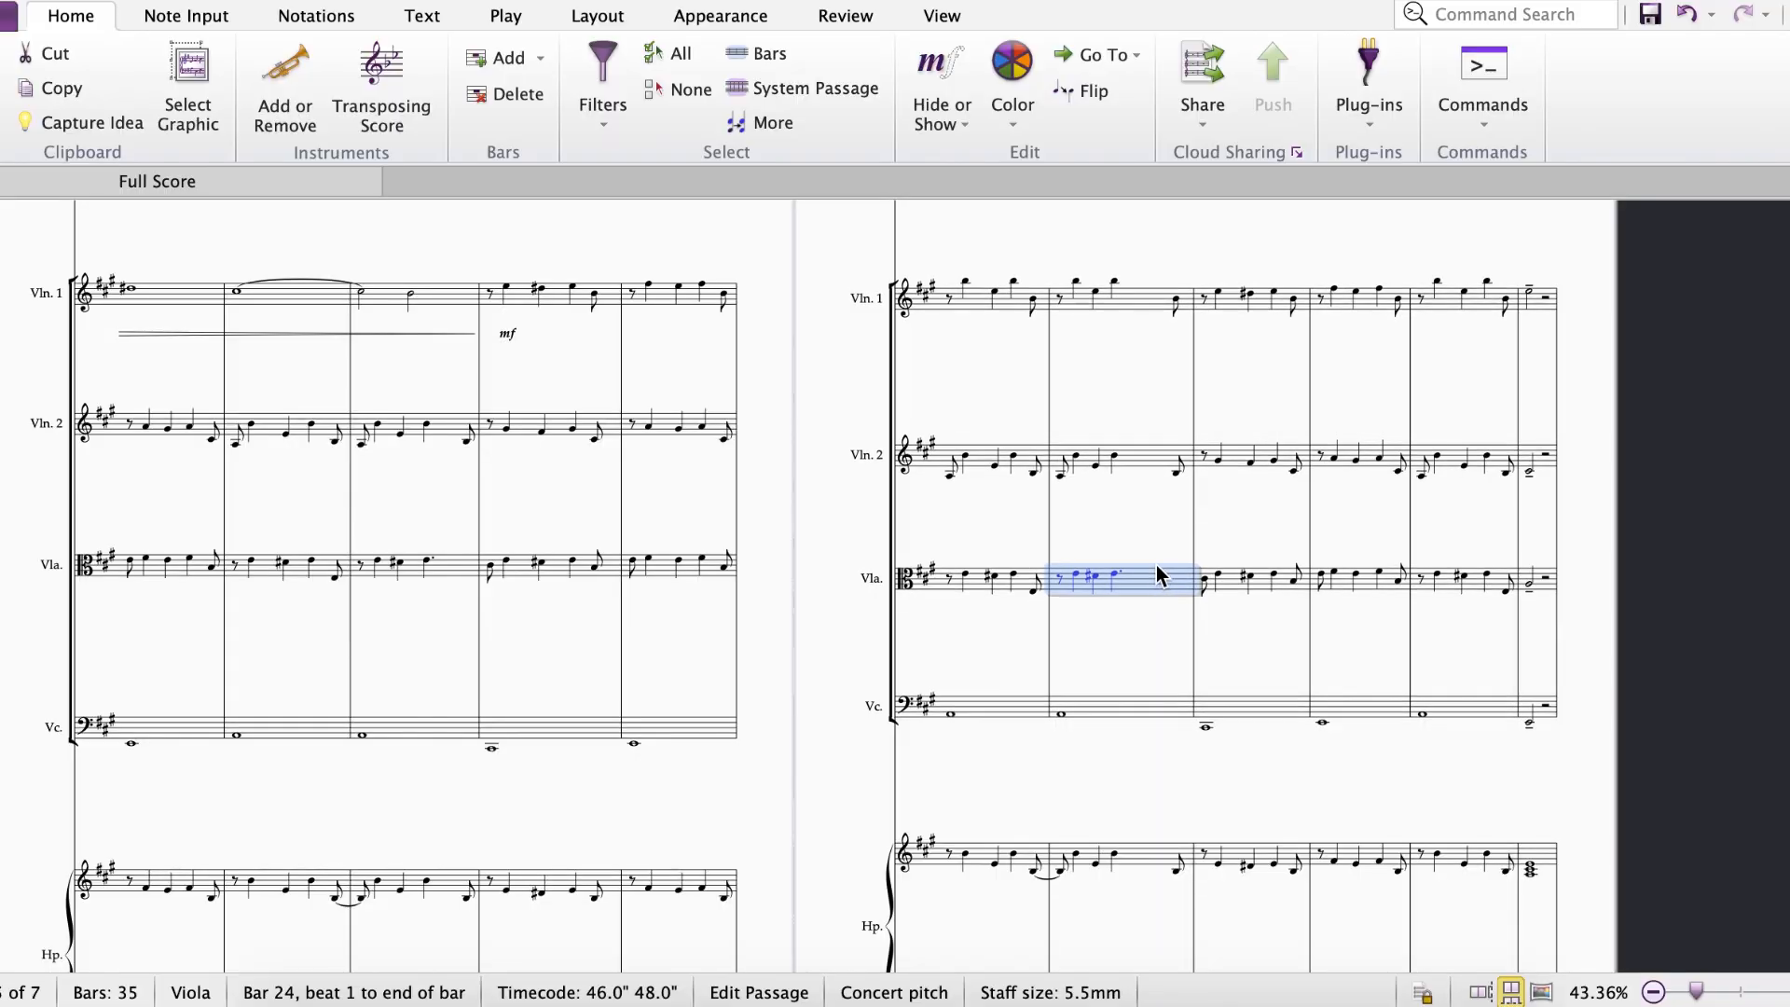
click(1138, 445)
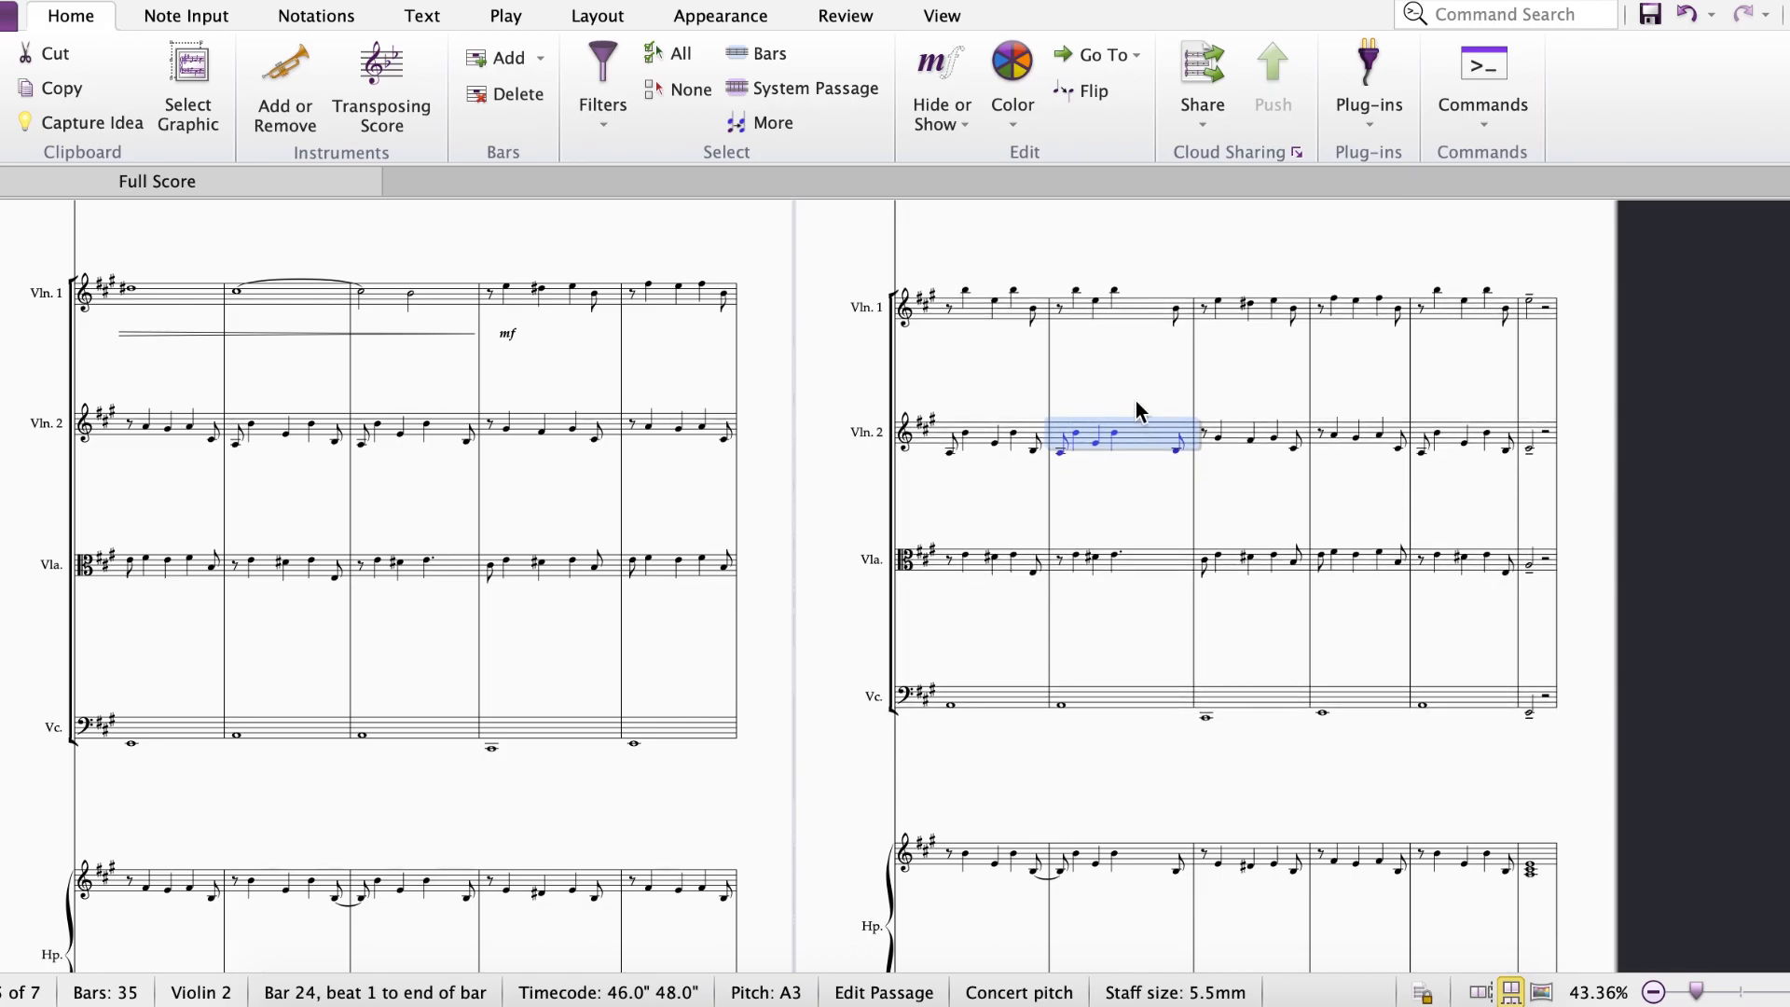
drag(1127, 300, 1127, 276)
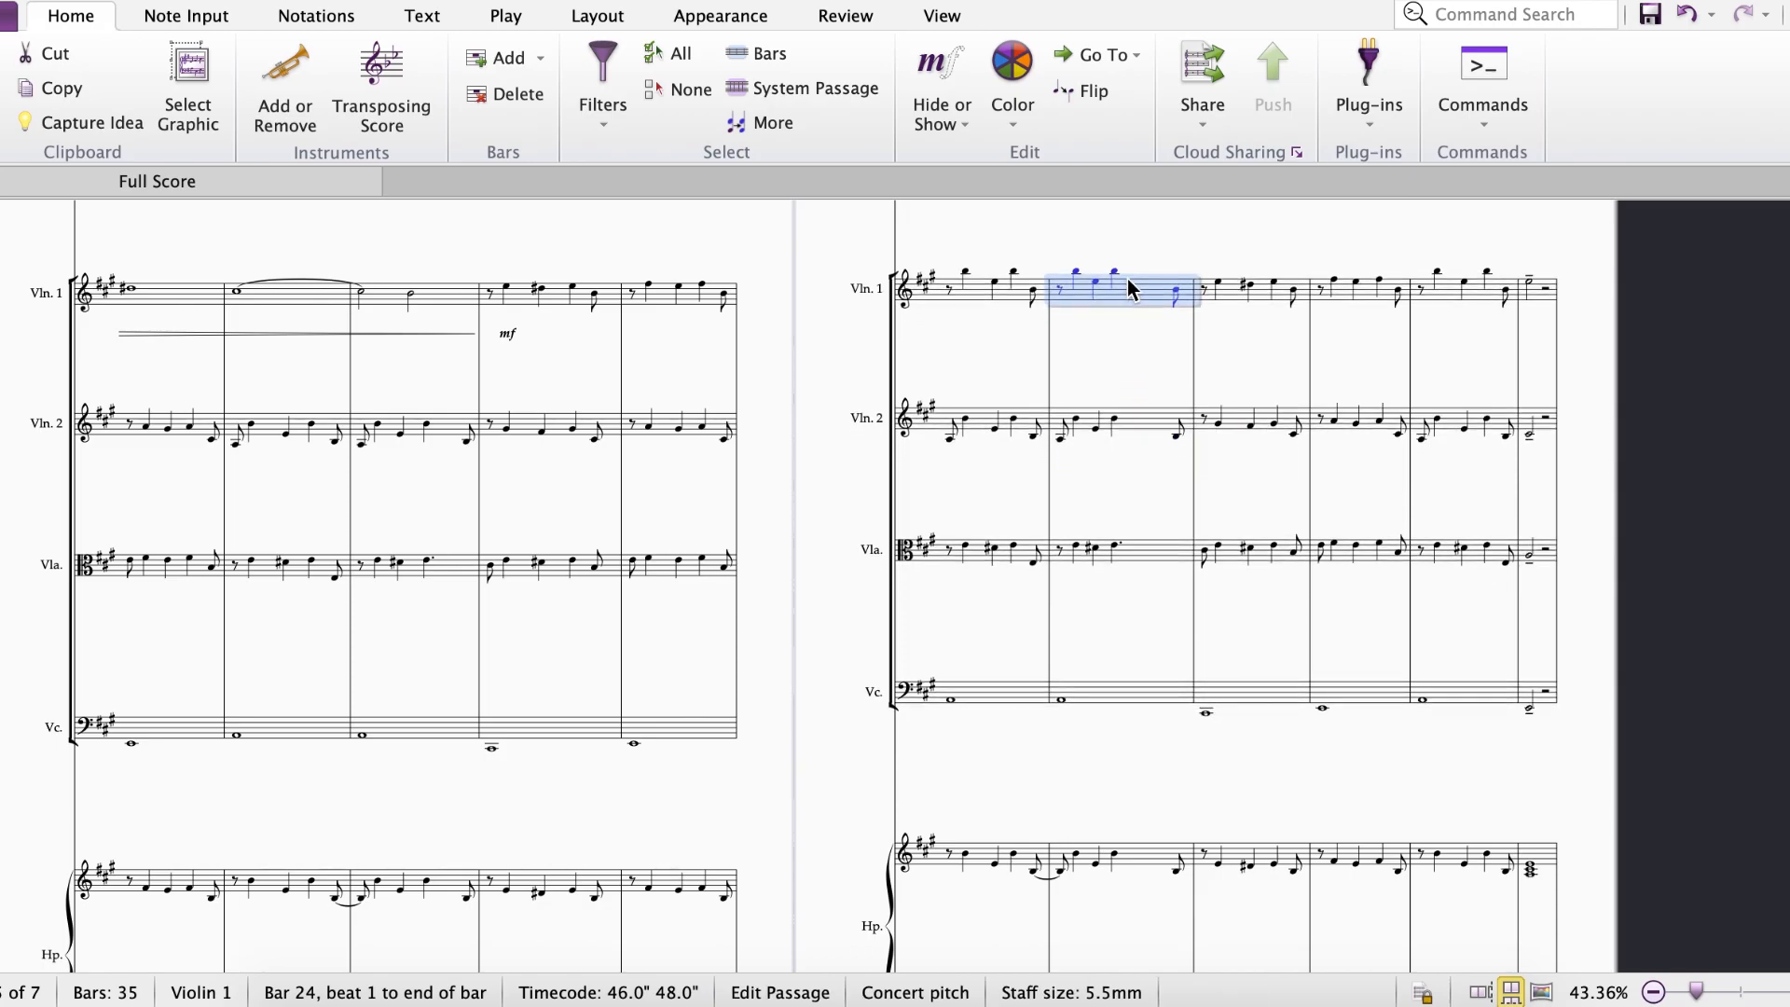